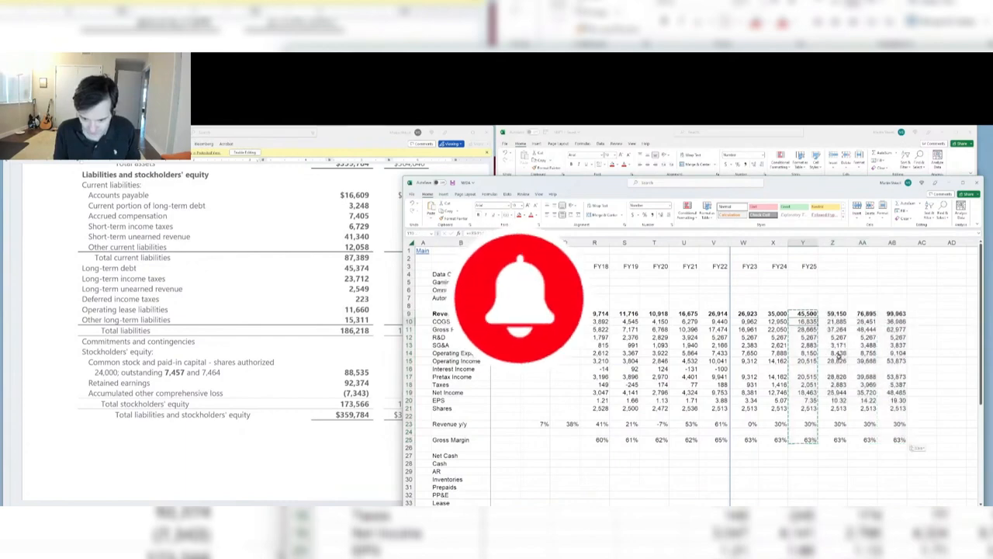
# Examine the annual projections on the model sheet and the valuation summary on the main sheet
pyautogui.press('Right')
pyautogui.press('Right')
pyautogui.press('Right')
pyautogui.press('Right')
pyautogui.press('Right')
pyautogui.press('Right')
pyautogui.press('Right')
pyautogui.press('Right')
pyautogui.press('Right')
pyautogui.press('Right')
pyautogui.press('Right')
pyautogui.press('Right')
pyautogui.press('Right')
pyautogui.press('Right')
pyautogui.press('Down')
pyautogui.press('Down')
pyautogui.press('Down')
pyautogui.press('Down')
pyautogui.press('Down')
pyautogui.press('Down')
pyautogui.press('Down')
pyautogui.press('Down')
pyautogui.press('Down')
pyautogui.press('Down')
pyautogui.press('Down')
pyautogui.press('Down')
pyautogui.press('Down')
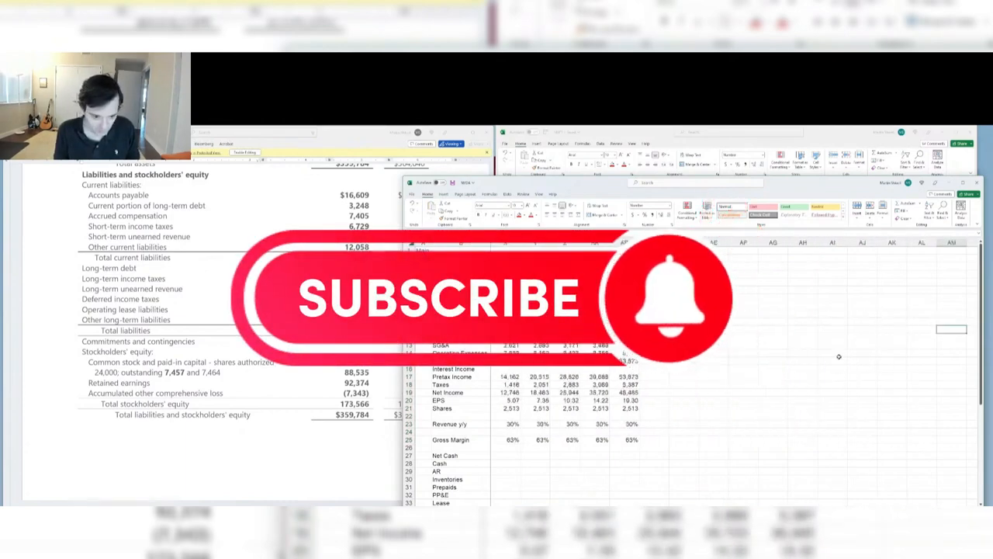
pyautogui.hotkey('ctrl', 'pageup')
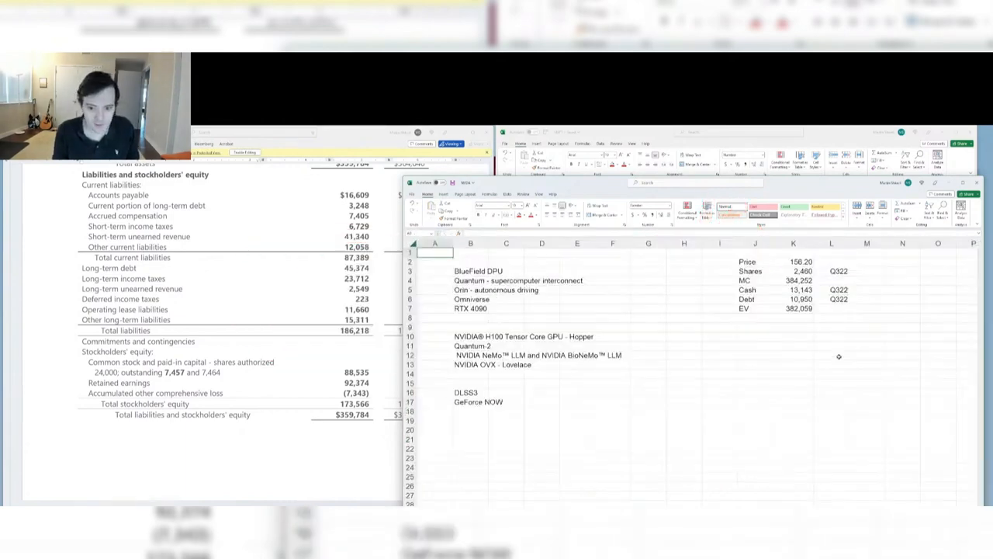
pyautogui.hotkey('ctrl', 'pagedown')
pyautogui.press('Left')
pyautogui.press('Left')
pyautogui.press('Left')
pyautogui.press('Left')
pyautogui.press('Left')
pyautogui.press('Left')
pyautogui.press('Left')
pyautogui.press('Left')
pyautogui.press('Left')
pyautogui.press('Left')
pyautogui.press('Left')
pyautogui.press('Left')
pyautogui.press('Left')
pyautogui.press('Left')
pyautogui.press('Left')
pyautogui.press('Left')
pyautogui.press('Left')
pyautogui.press('Left')
pyautogui.press('Left')
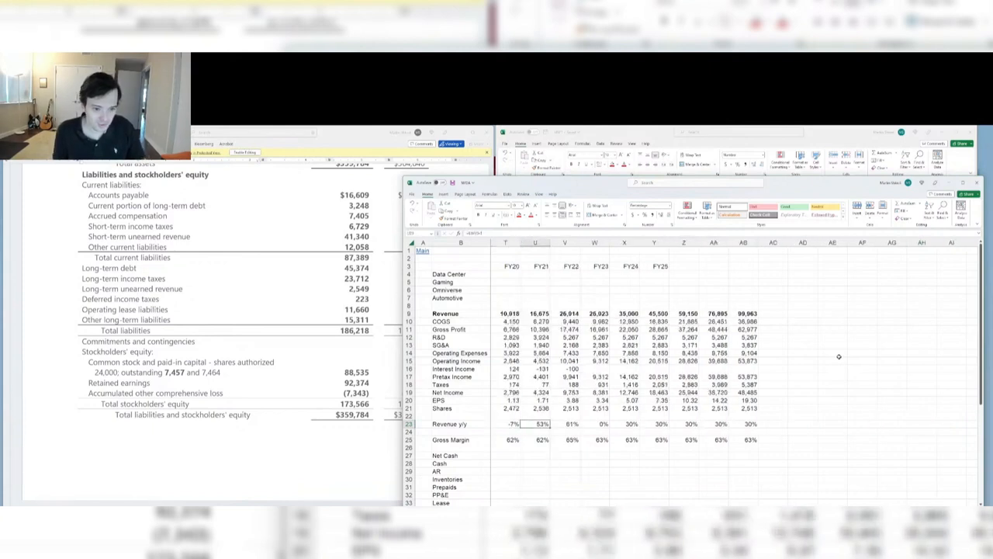
# Label the header cells Z3 to AD3 after FY25 as FY26, FY27, FY28, FY29 and FY30
pyautogui.press('Right')
pyautogui.press('Right')
pyautogui.press('Right')
pyautogui.press('Right')
pyautogui.press('Right')
pyautogui.press('Right')
pyautogui.press('Up')
pyautogui.press('Up')
pyautogui.press('Up')
pyautogui.press('Up')
pyautogui.press('Up')
pyautogui.press('Up')
pyautogui.press('Up')
pyautogui.press('Up')
pyautogui.press('Up')
pyautogui.press('Up')
pyautogui.press('Up')
pyautogui.press('Up')
pyautogui.press('Up')
pyautogui.press('Up')
pyautogui.press('Up')
pyautogui.press('Up')
pyautogui.press('Up')
pyautogui.press('Up')
pyautogui.press('Up')
pyautogui.press('Up')
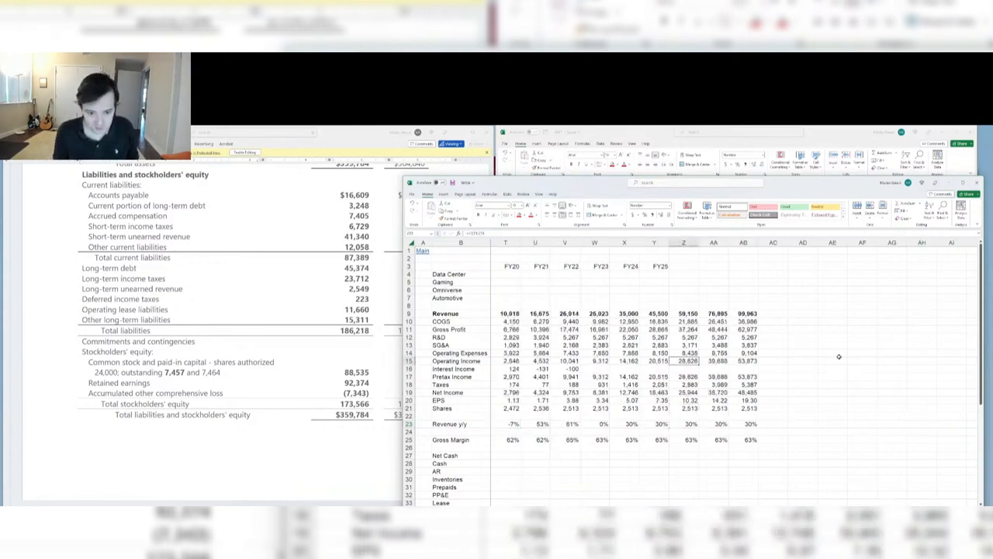
pyautogui.press('Down')
pyautogui.press('Down')
pyautogui.press('Left')
pyautogui.press('Right')
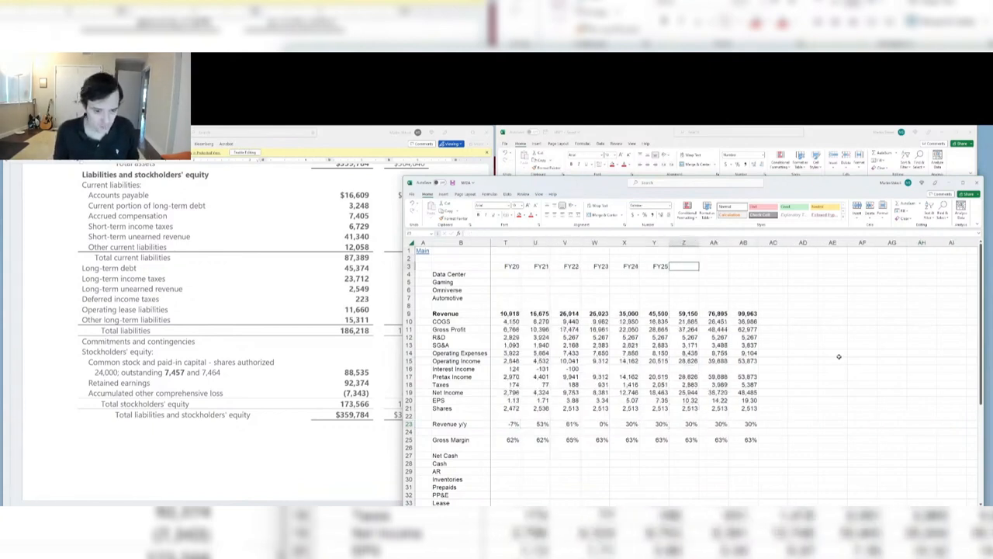
pyautogui.write('FY26')
pyautogui.press('Right')
pyautogui.write('FY')
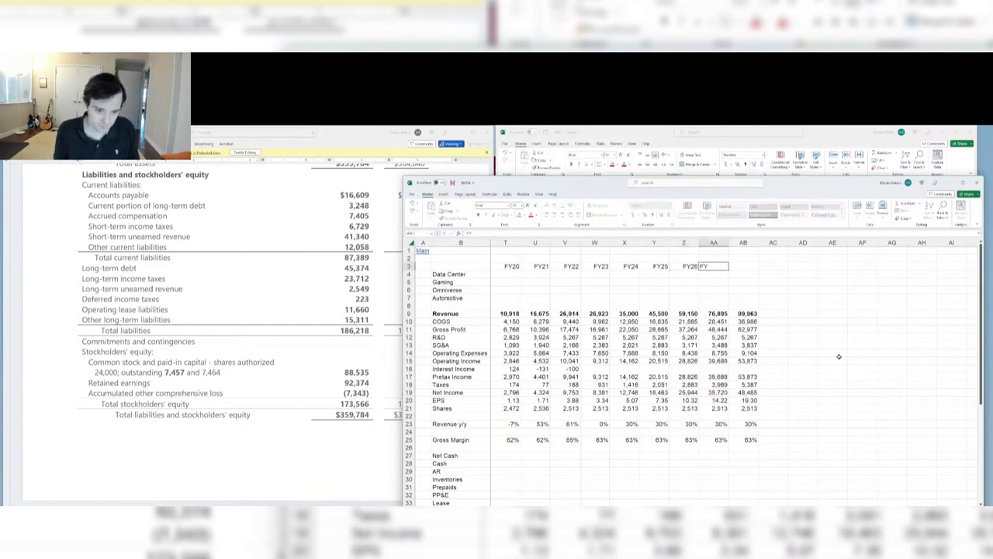
pyautogui.write('27')
pyautogui.press('Right')
pyautogui.write('FY28')
pyautogui.press('Right')
pyautogui.write('FY')
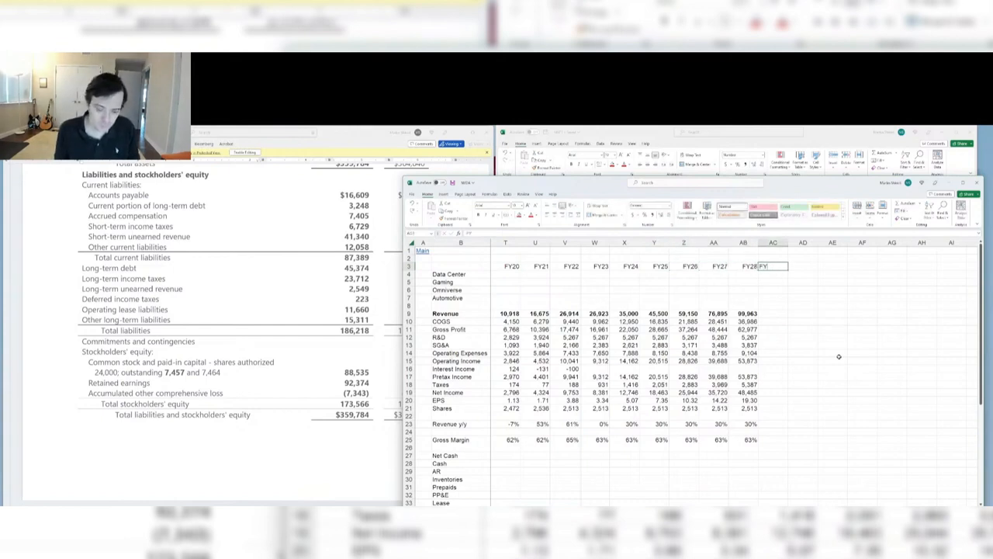
pyautogui.write('29')
pyautogui.press('Right')
pyautogui.write('FY30')
# Calculate FY29 revenue as FY28 revenue times 1.01 and fill the formula across to FY30
pyautogui.press('Left')
pyautogui.press('Left')
pyautogui.press('Left')
pyautogui.press('Left')
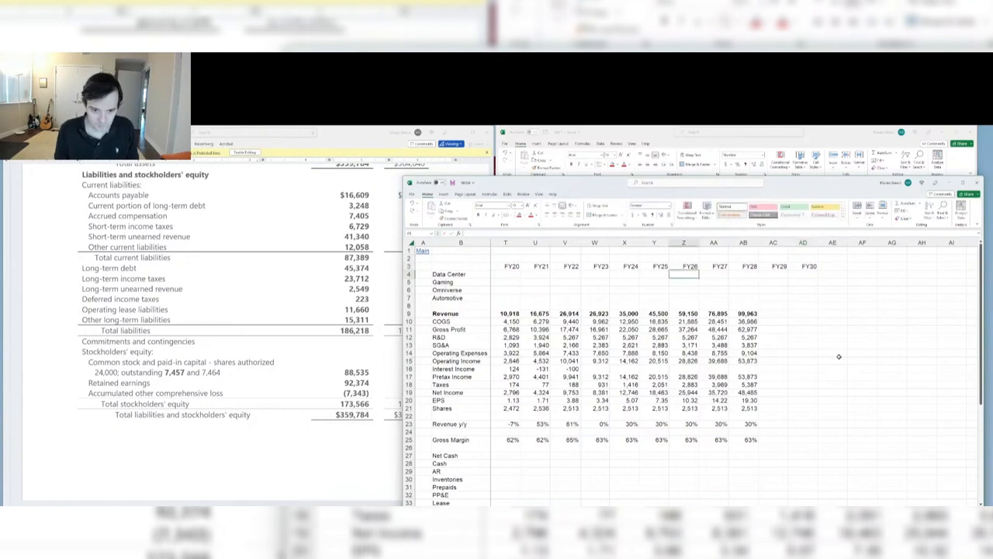
pyautogui.press('Down')
pyautogui.press('Down')
pyautogui.press('Down')
pyautogui.press('Down')
pyautogui.press('Right')
pyautogui.press('Right')
pyautogui.press('Down')
pyautogui.press('Right')
pyautogui.press('Down')
pyautogui.write('=')
pyautogui.press('Left')
pyautogui.write('*')
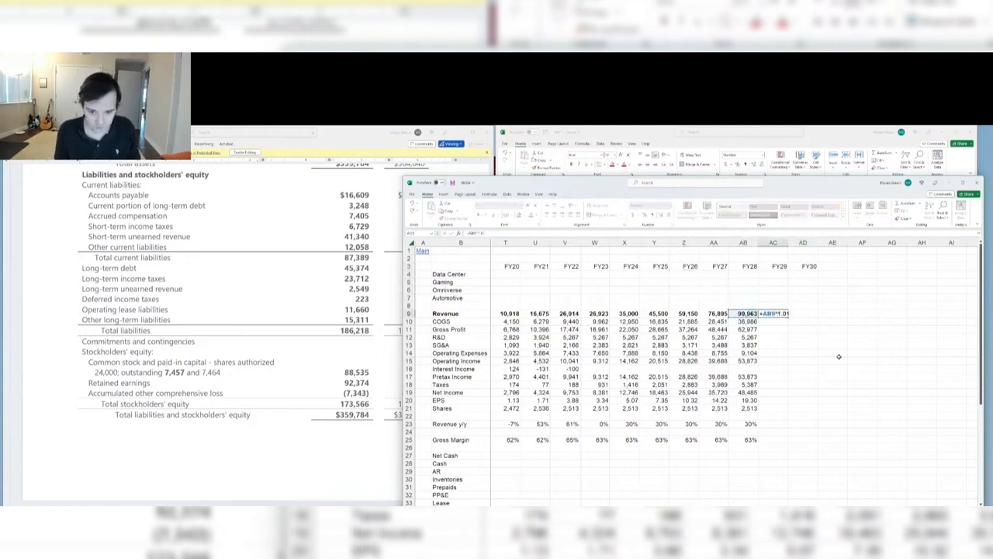
pyautogui.press('Right')
pyautogui.press('Left')
pyautogui.hotkey('shift', 'Right')
pyautogui.hotkey('ctrl', 'r')
# Copy the FY28 formulas from COGS through gross margin (rows 10 to 25) into the FY29 and FY30 columns
pyautogui.press('Left')
pyautogui.press('Down')
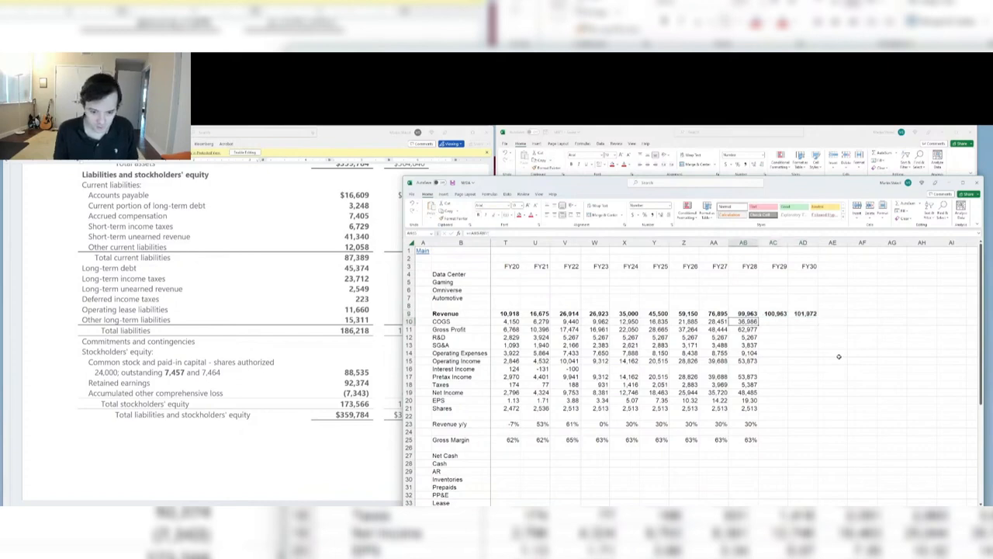
pyautogui.hotkey('shift', 'Down')
pyautogui.hotkey('shift', 'Down')
pyautogui.hotkey('shift', 'Down')
pyautogui.hotkey('shift', 'Down')
pyautogui.hotkey('shift', 'Down')
pyautogui.hotkey('shift', 'Down')
pyautogui.hotkey('shift', 'Down')
pyautogui.hotkey('shift', 'Down')
pyautogui.hotkey('shift', 'Down')
pyautogui.hotkey('shift', 'Down')
pyautogui.hotkey('shift', 'Down')
pyautogui.hotkey('shift', 'Down')
pyautogui.hotkey('shift', 'Down')
pyautogui.hotkey('shift', 'Down')
pyautogui.hotkey('shift', 'Down')
pyautogui.hotkey('ctrl', 'c')
pyautogui.hotkey('shift', 'Right')
pyautogui.hotkey('shift', 'Right')
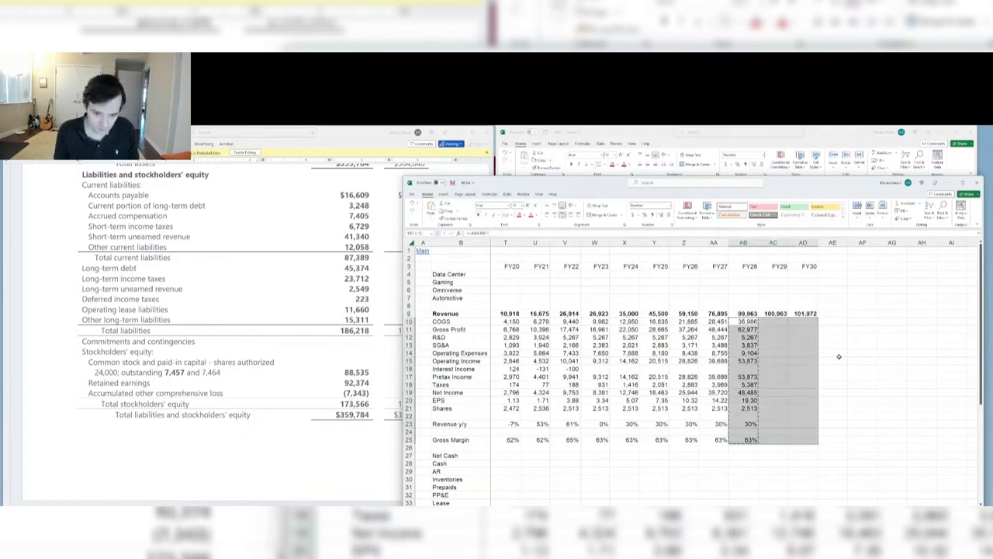
pyautogui.hotkey('ctrl', 'v')
# Change the SG&A growth multiplier to 1.01 in the FY29 and FY30 formulas
pyautogui.press('Right')
pyautogui.press('Down')
pyautogui.press('Down')
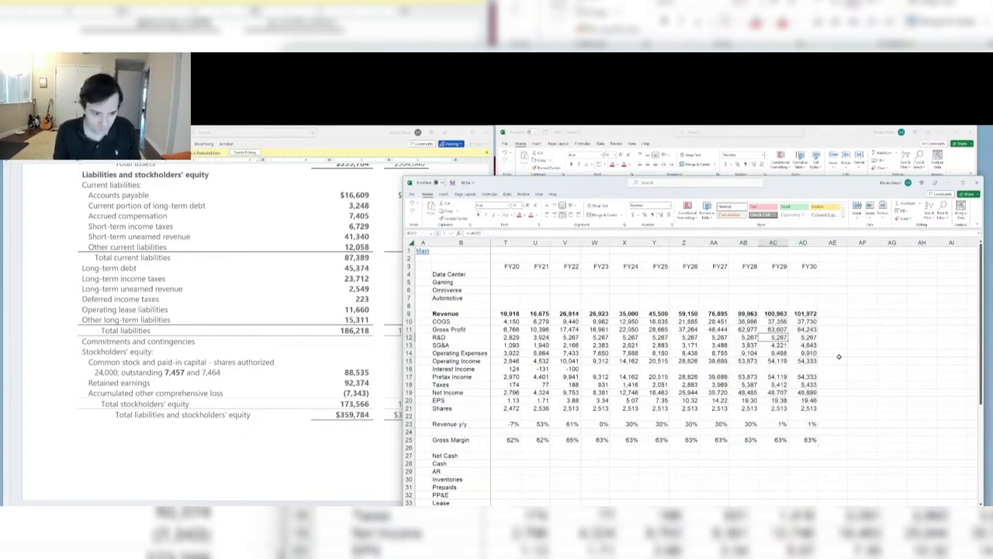
pyautogui.press('Down')
pyautogui.press('Left')
pyautogui.write('=+AA13*1.1')
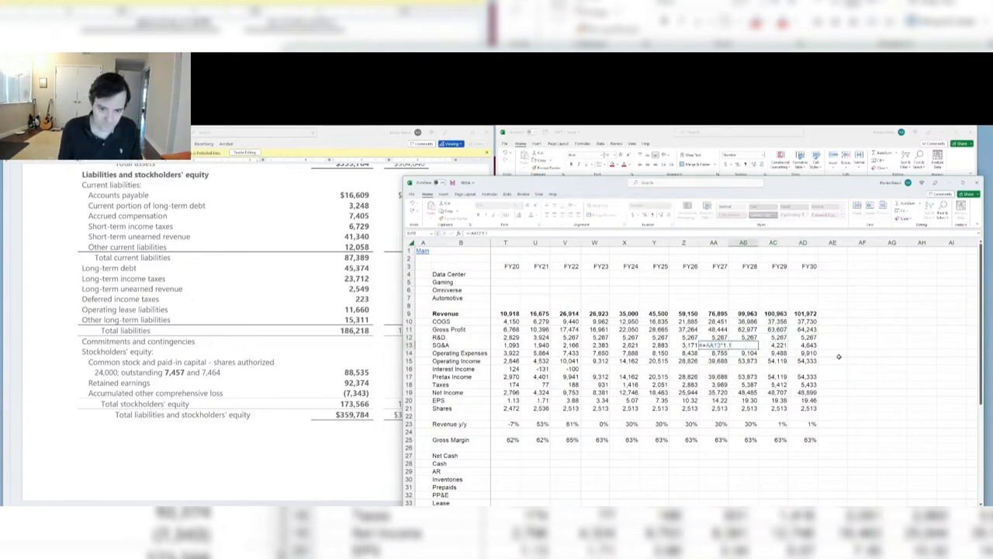
pyautogui.press('Right')
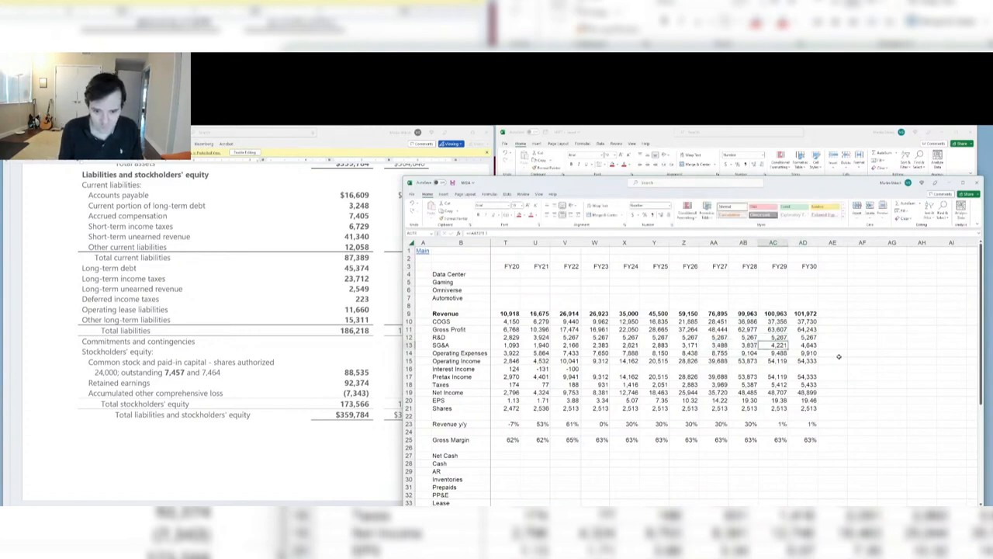
pyautogui.press('F2')
pyautogui.press('BackSpace')
pyautogui.write('01')
pyautogui.press('Tab')
pyautogui.press('F2')
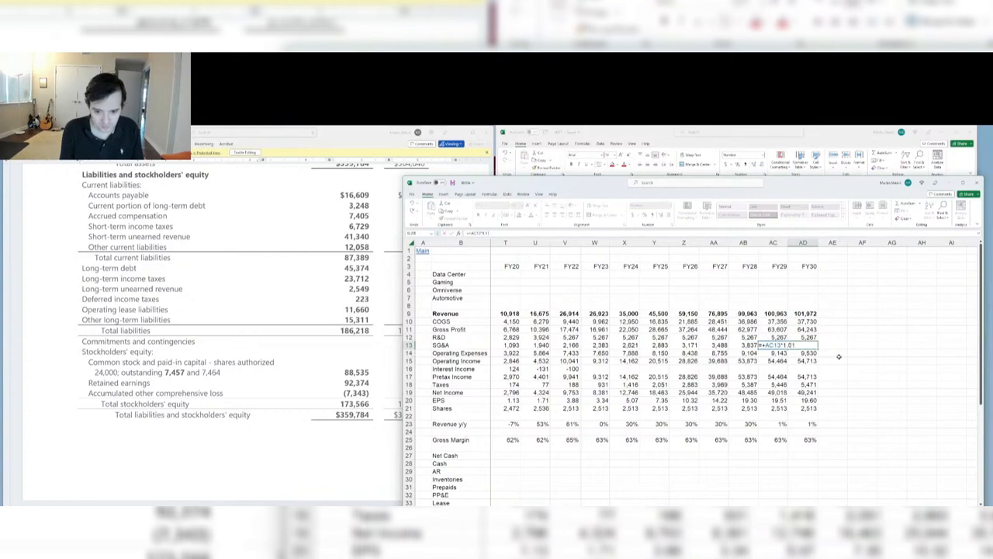
pyautogui.press('Return')
# Review the FY29 and FY30 projections from SG&A through net income and gross margin
pyautogui.press('Down')
pyautogui.press('Down')
pyautogui.press('Down')
pyautogui.press('Down')
pyautogui.press('Down')
pyautogui.press('Down')
pyautogui.press('Down')
pyautogui.press('Down')
pyautogui.press('Down')
pyautogui.press('Down')
pyautogui.press('Down')
pyautogui.press('Right')
pyautogui.press('Right')
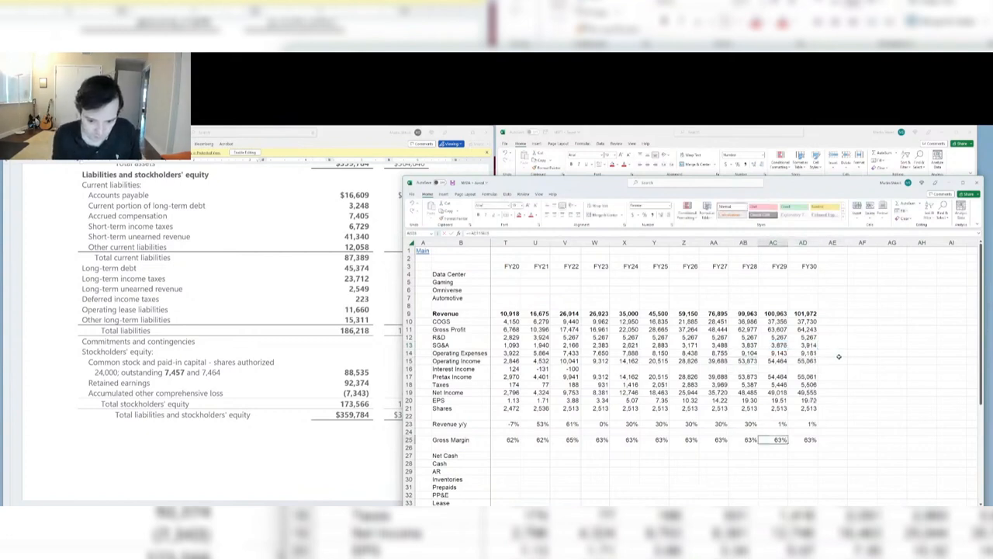
pyautogui.press('Up')
pyautogui.press('Up')
pyautogui.press('Up')
pyautogui.press('Up')
pyautogui.press('Up')
pyautogui.press('Up')
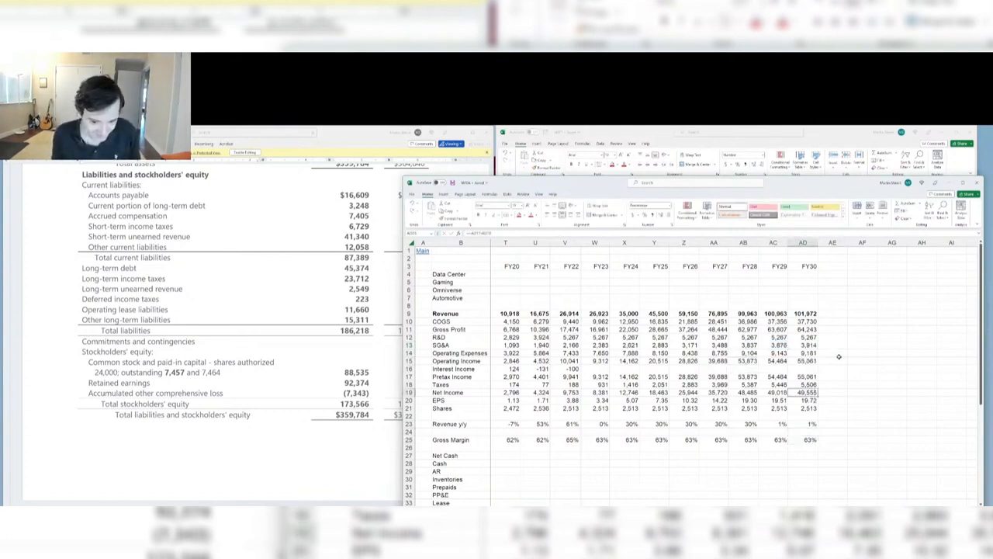
# Enter the label Discount in AF25 with a rate of 8% in AG25, and the label NPV in AF26
pyautogui.press('Right')
pyautogui.press('Down')
pyautogui.press('Down')
pyautogui.press('Down')
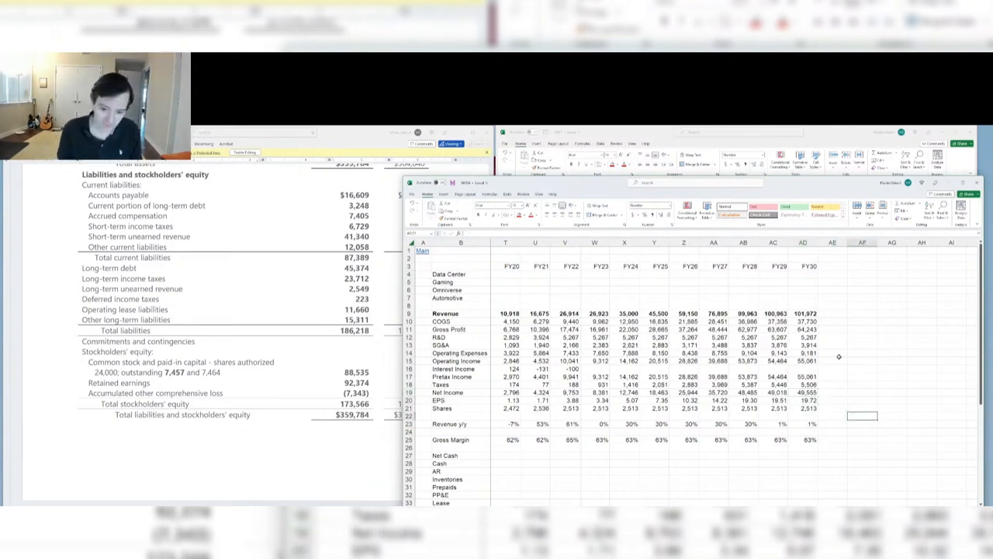
pyautogui.press('Right')
pyautogui.press('Down')
pyautogui.press('Down')
pyautogui.press('Down')
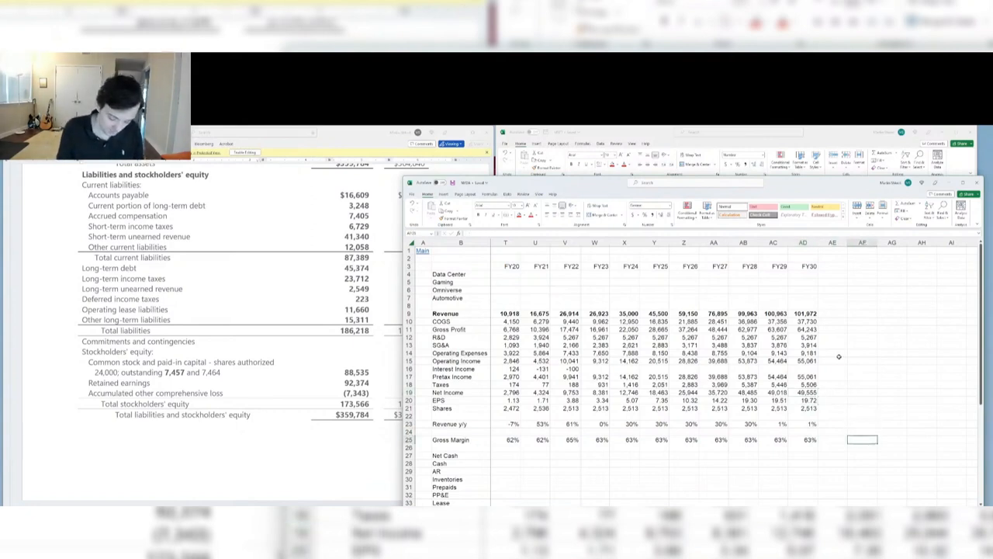
pyautogui.write('Disco')
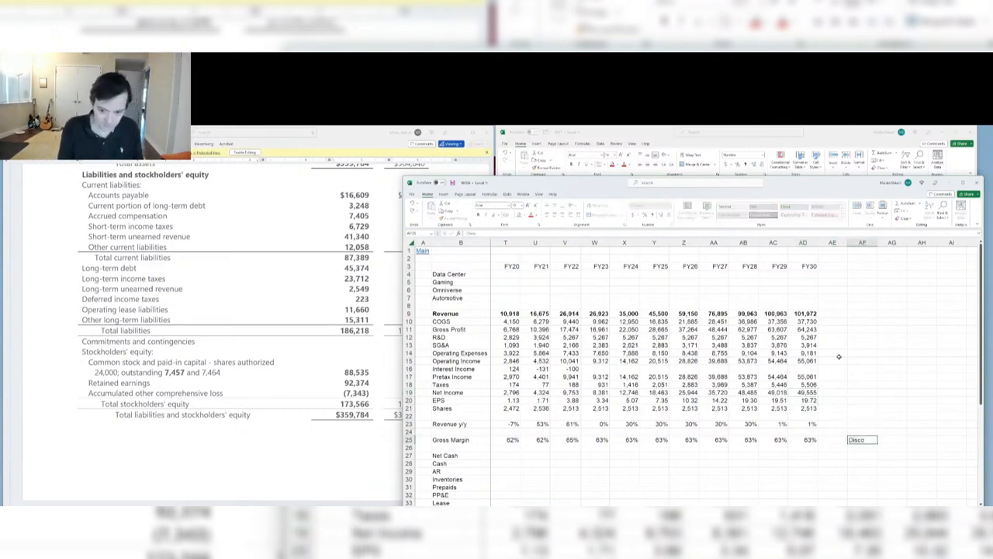
pyautogui.write('unt')
pyautogui.press('Tab')
pyautogui.press('Tab')
pyautogui.write('8%')
pyautogui.press('Return')
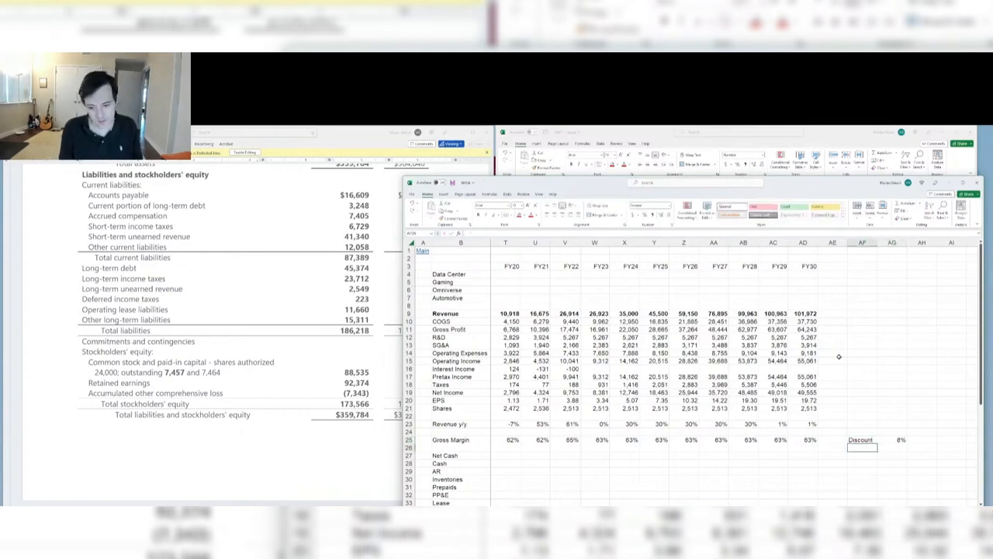
pyautogui.write('NPV')
pyautogui.press('Tab')
# Calculate Q423 net cash in K27 as Q323 net cash plus Q423 net income
pyautogui.press('Left')
pyautogui.press('Left')
pyautogui.press('Left')
pyautogui.press('Left')
pyautogui.press('Left')
pyautogui.press('Left')
pyautogui.press('Left')
pyautogui.press('Left')
pyautogui.press('Left')
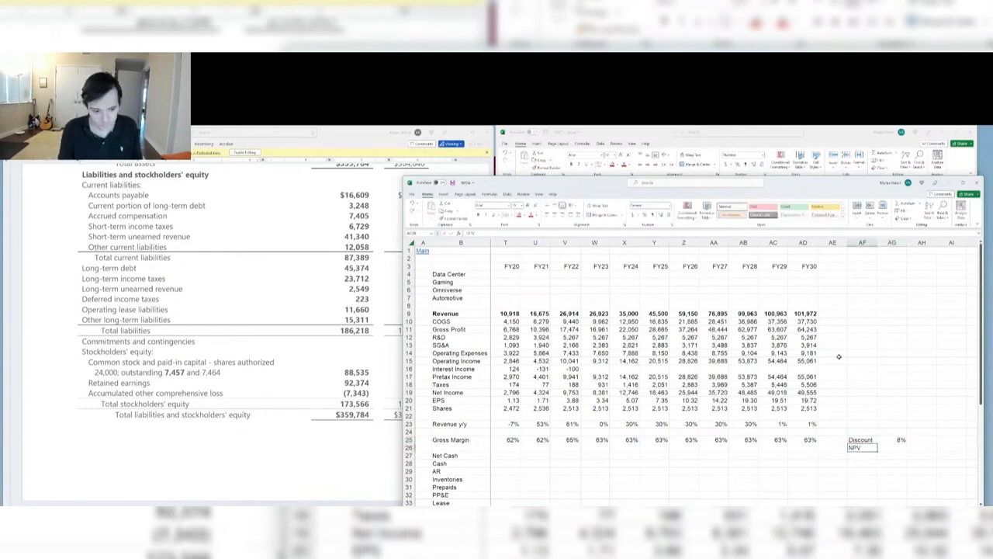
pyautogui.press('Down')
pyautogui.hotkey('ctrl', 'Left')
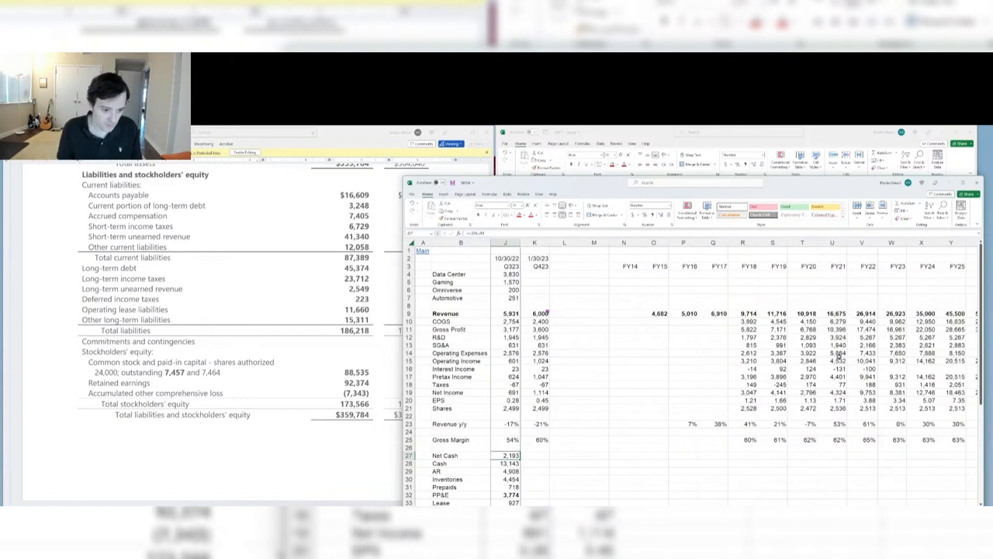
pyautogui.press('Right')
pyautogui.write('+')
pyautogui.press('Left')
pyautogui.write('+')
pyautogui.press('Up')
pyautogui.press('Up')
pyautogui.press('Up')
pyautogui.press('Up')
pyautogui.press('Up')
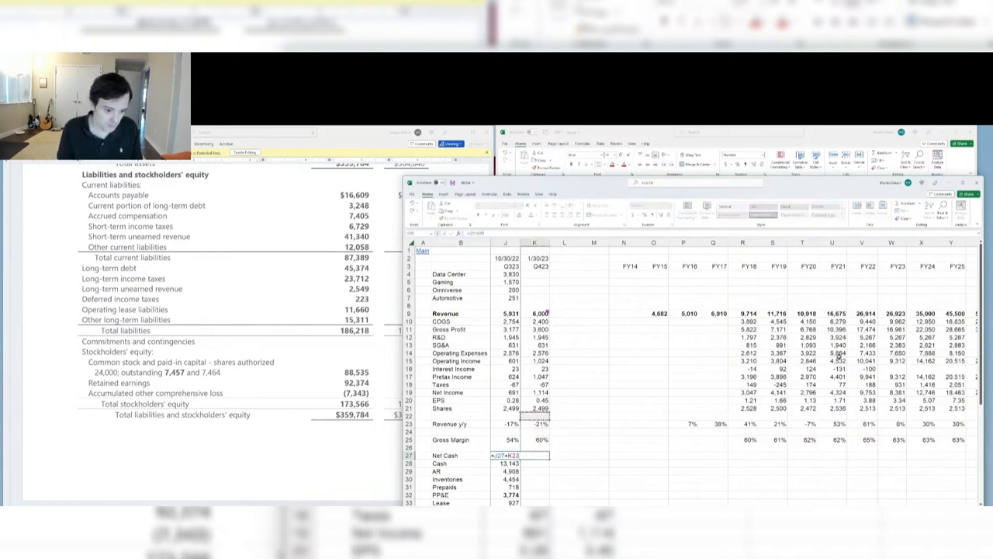
pyautogui.press('Up')
pyautogui.press('Up')
pyautogui.press('Up')
pyautogui.press('Up')
pyautogui.press('Tab')
# Link FY23 net cash in W27 to the Q423 net cash value in K27
pyautogui.press('Right')
pyautogui.press('Right')
pyautogui.press('Right')
pyautogui.press('Right')
pyautogui.press('Right')
pyautogui.press('Right')
pyautogui.press('Right')
pyautogui.press('Right')
pyautogui.press('Right')
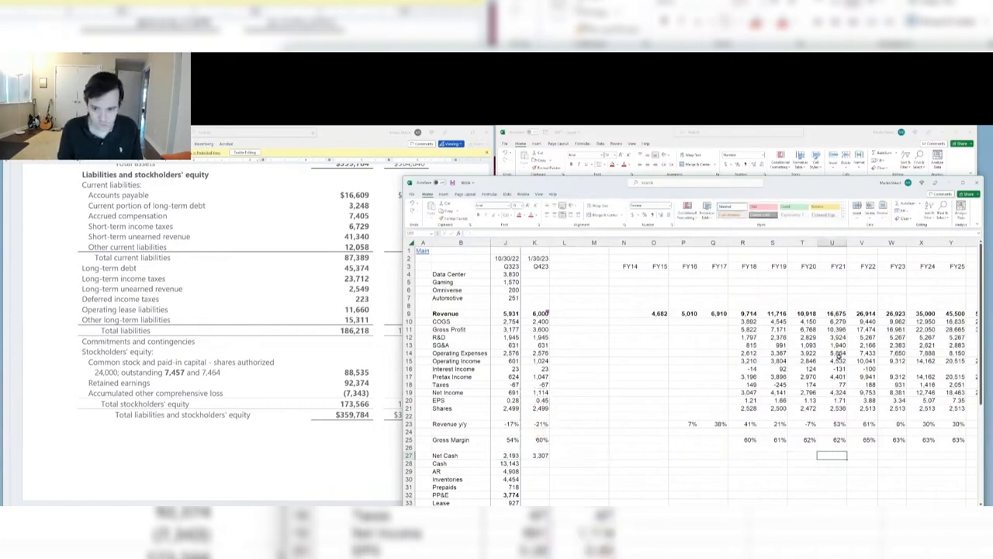
pyautogui.press('Right')
pyautogui.press('Right')
pyautogui.write('+')
pyautogui.hotkey('ctrl', 'Left')
pyautogui.press('Tab')
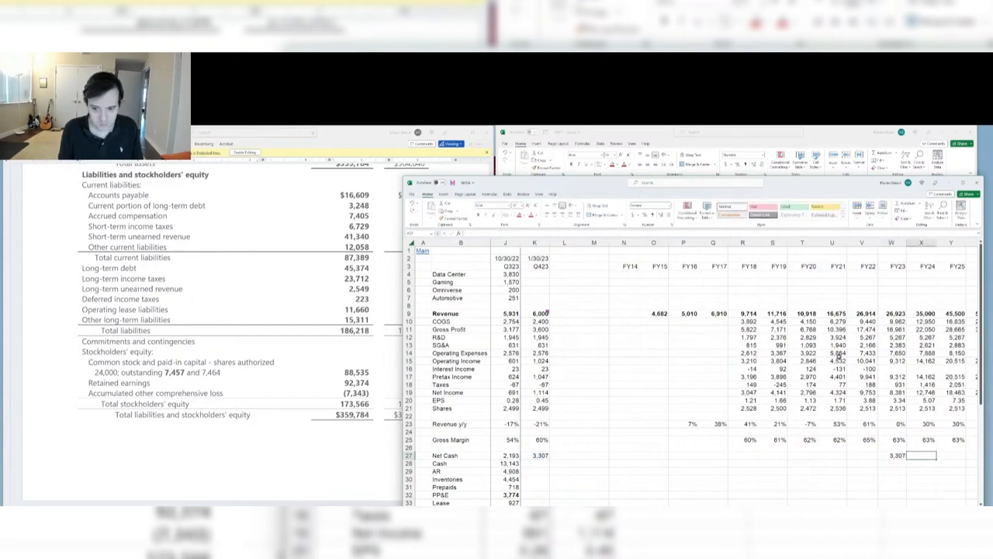
pyautogui.press('Left')
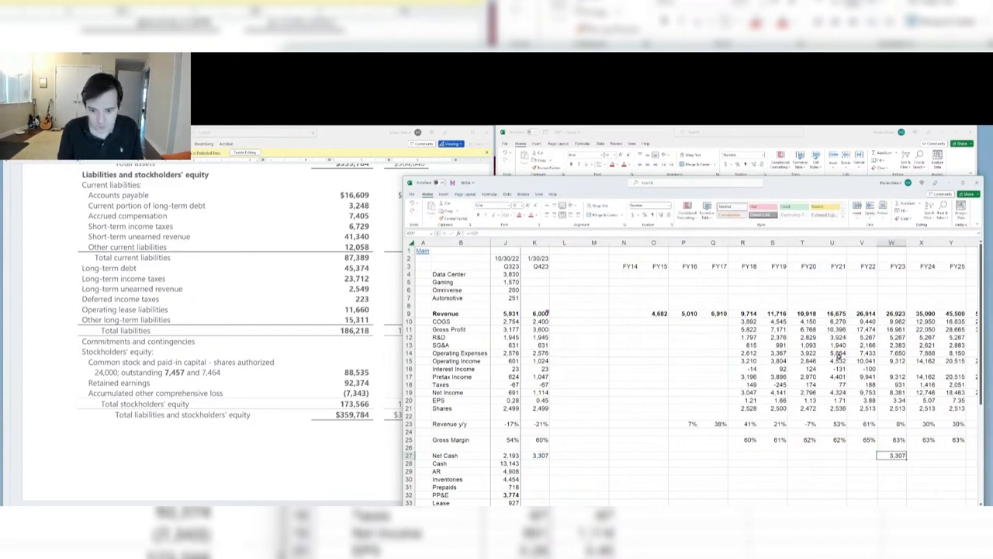
# Calculate FY24 net cash in X27 as FY23 net cash plus FY24 net income
pyautogui.press('Right')
pyautogui.write('=')
pyautogui.press('Left')
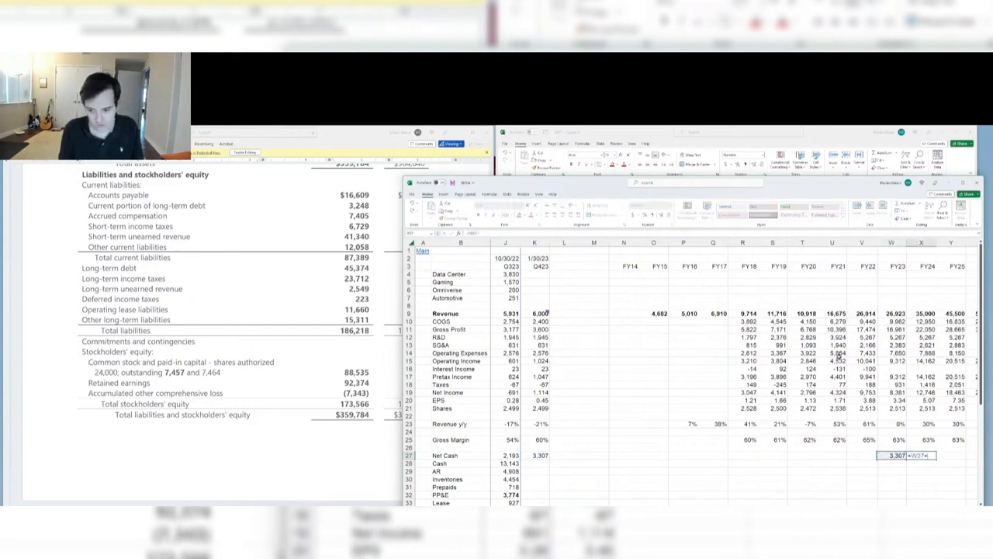
pyautogui.write('+')
pyautogui.press('Up')
pyautogui.press('Up')
pyautogui.press('Up')
pyautogui.press('Up')
pyautogui.press('Up')
pyautogui.press('Up')
pyautogui.press('Up')
pyautogui.press('Up')
pyautogui.press('Return')
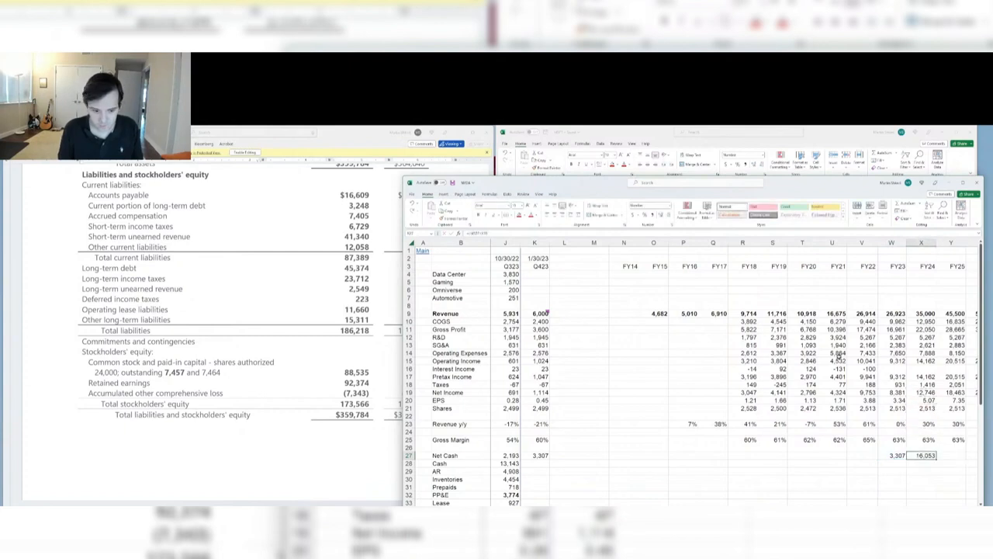
# Copy the FY24 net cash formula across row 27 through FY30
pyautogui.hotkey('ctrl', 'Left')
pyautogui.hotkey('ctrl', 'Left')
pyautogui.press('Right')
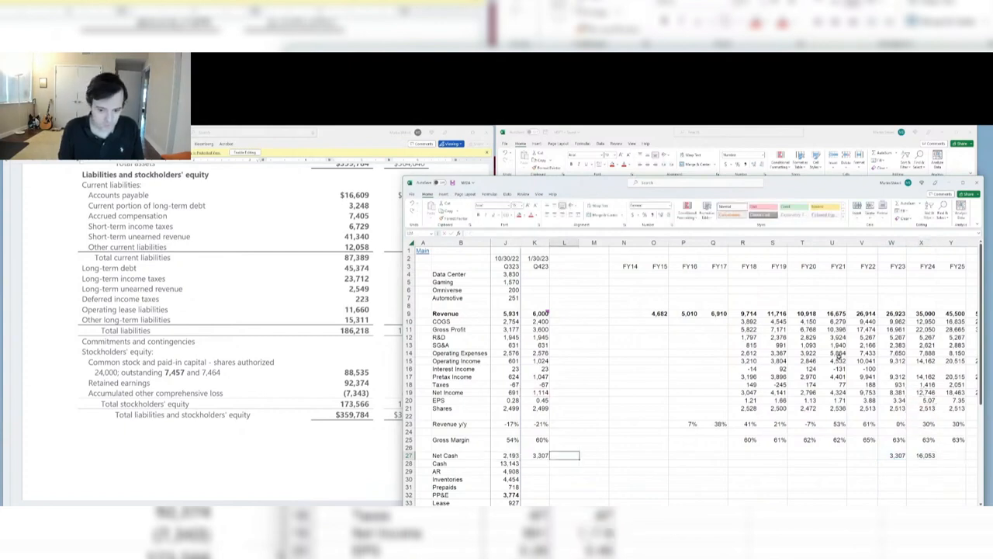
pyautogui.hotkey('ctrl', 'Right')
pyautogui.hotkey('ctrl', 'Right')
pyautogui.hotkey('shift', 'Right')
pyautogui.hotkey('shift', 'Right')
pyautogui.hotkey('shift', 'Right')
pyautogui.hotkey('shift', 'Right')
pyautogui.hotkey('shift', 'Right')
pyautogui.hotkey('shift', 'Right')
pyautogui.hotkey('shift', 'Right')
pyautogui.hotkey('shift', 'Right')
pyautogui.hotkey('shift', 'Right')
pyautogui.hotkey('shift', 'Right')
pyautogui.hotkey('shift', 'Left')
pyautogui.hotkey('shift', 'Left')
pyautogui.hotkey('shift', 'Left')
pyautogui.hotkey('shift', 'Left')
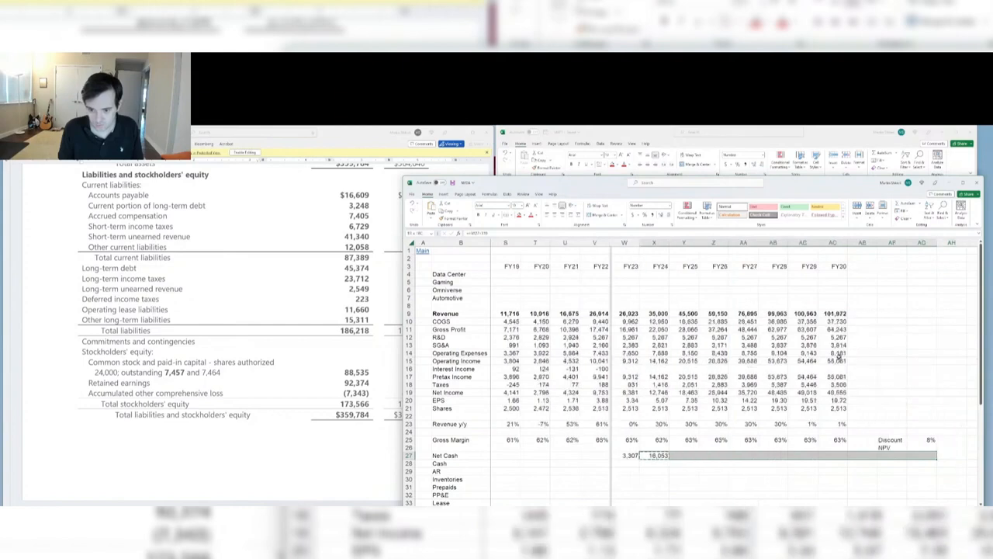
pyautogui.write('34,516\t60,460\t96,179\t144,665\t193,682\t243,238')
pyautogui.press('Right')
pyautogui.press('Right')
pyautogui.press('Right')
pyautogui.press('Right')
pyautogui.press('Right')
pyautogui.press('Right')
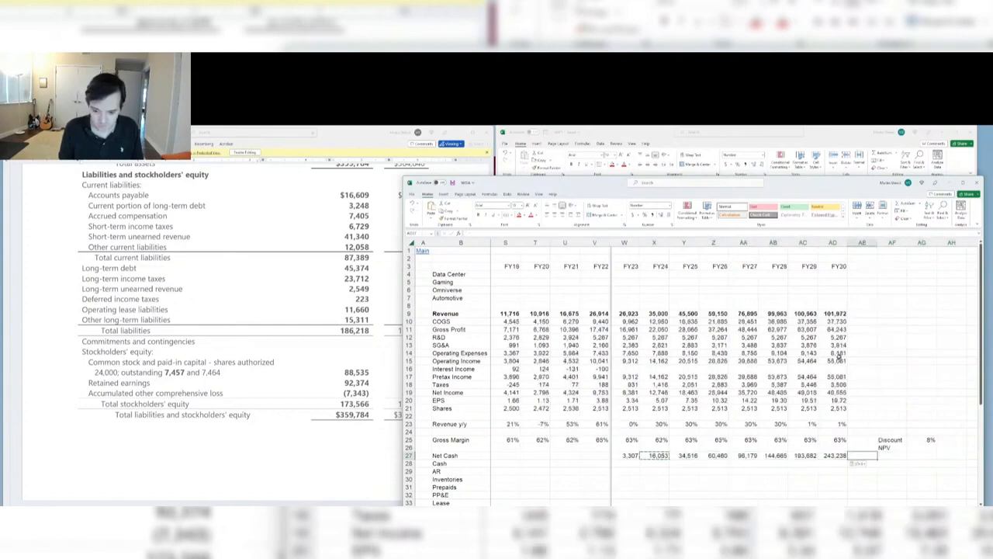
# Move the NPV label down to AF27 and enter the label ROIC in AF26
pyautogui.press('Up')
pyautogui.press('Right')
pyautogui.press('Right')
pyautogui.press('ctrl')
pyautogui.press('Escape')
pyautogui.press('Escape')
pyautogui.press('Left')
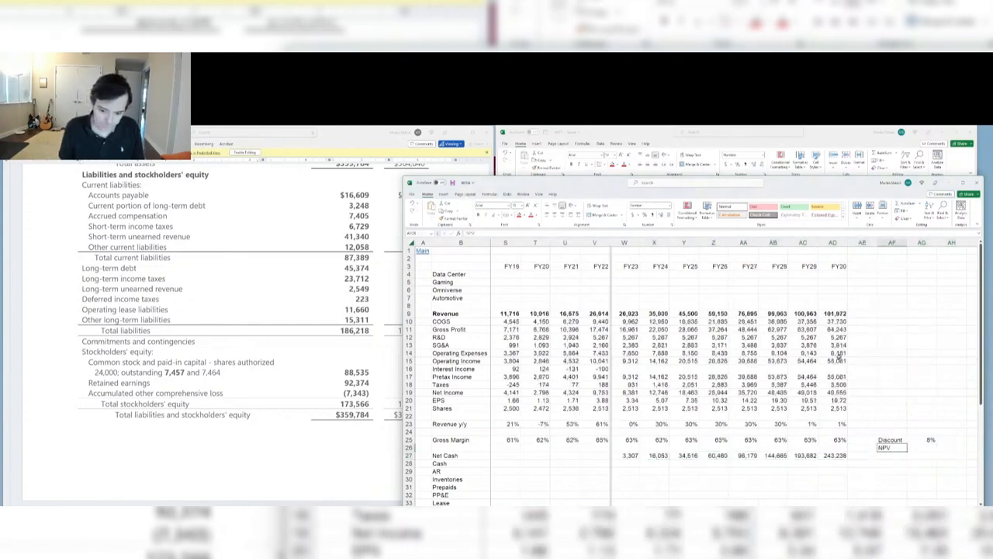
pyautogui.hotkey('ctrl', 'x')
pyautogui.press('Down')
pyautogui.hotkey('ctrl', 'v')
pyautogui.press('Up')
pyautogui.write('ROIC')
# Add the label Terminal in AF24 with -1% beside it, and set the ROIC rate in AG26 to 1%
pyautogui.press('Up')
pyautogui.press('Up')
pyautogui.write('Ter')
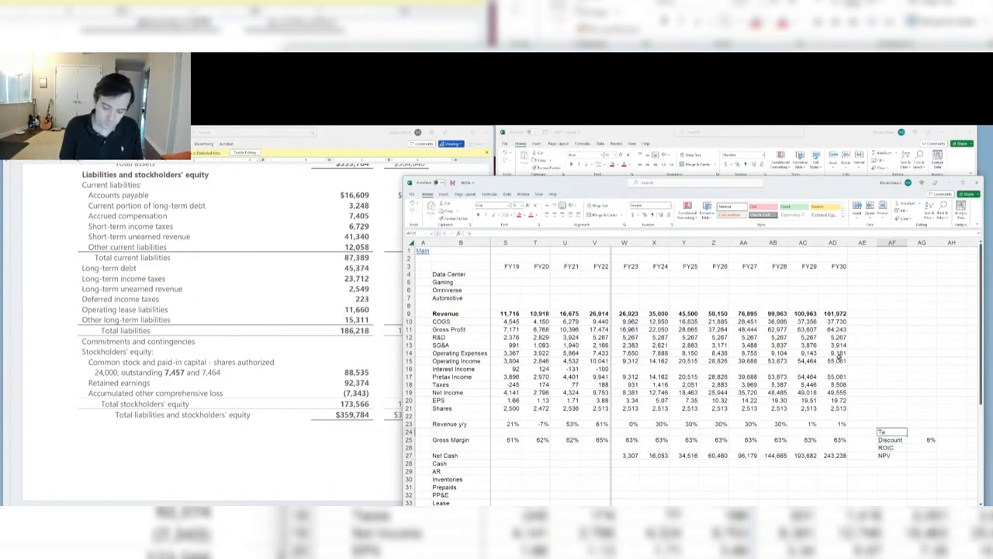
pyautogui.write('minal')
pyautogui.press('Tab')
pyautogui.write('-1%')
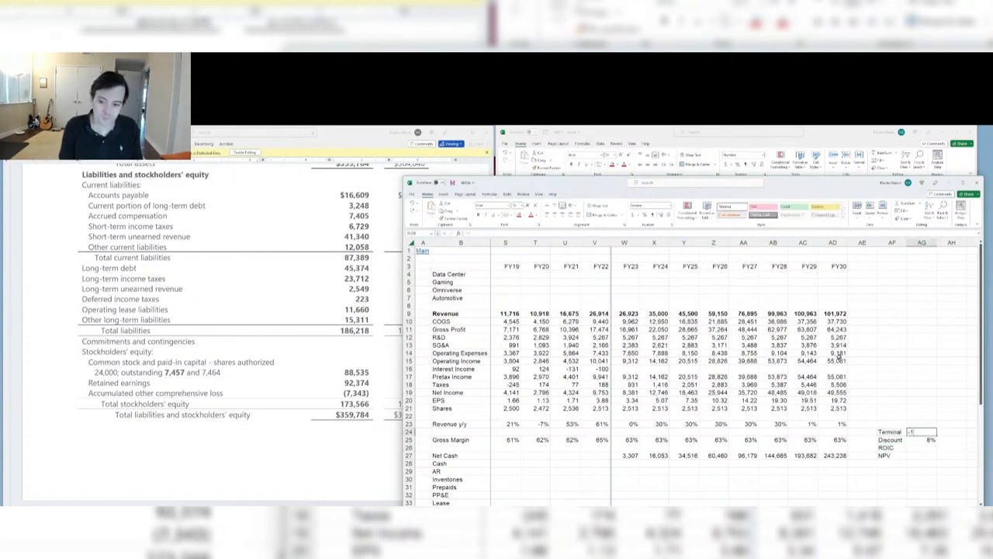
pyautogui.press('Return')
pyautogui.press('Right')
pyautogui.press('Down')
pyautogui.write('1%')
pyautogui.press('Return')
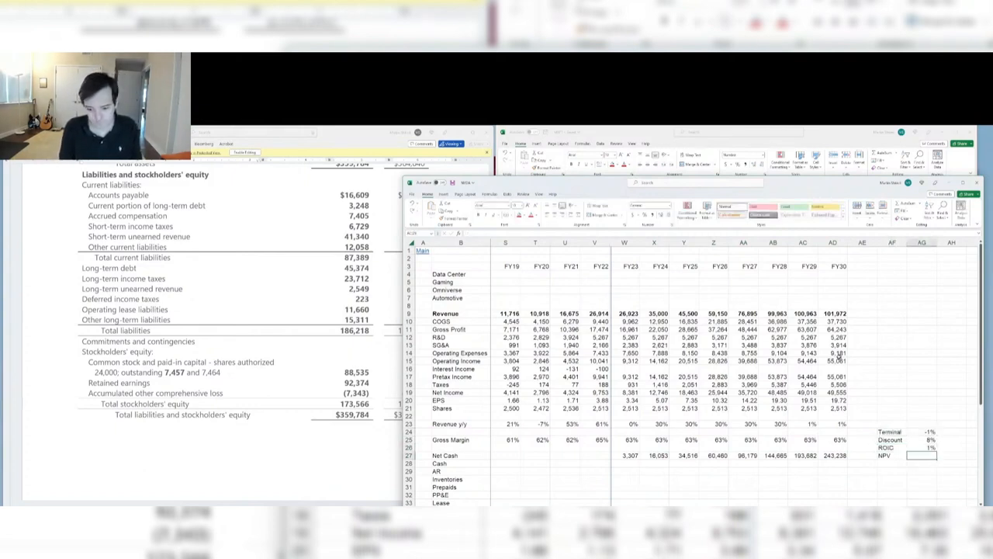
# Calculate FY24 interest income in X16 as FY23 net cash times the ROIC rate, with an absolute reference to AG26
pyautogui.press('Up')
pyautogui.press('Up')
pyautogui.press('Left')
pyautogui.press('Up')
pyautogui.press('Left')
pyautogui.press('Up')
pyautogui.press('Up')
pyautogui.press('Left')
pyautogui.press('Left')
pyautogui.press('Left')
pyautogui.press('Up')
pyautogui.press('Up')
pyautogui.press('Up')
pyautogui.press('Up')
pyautogui.press('Left')
pyautogui.press('Left')
pyautogui.press('Left')
pyautogui.press('Up')
pyautogui.press('Up')
pyautogui.press('Left')
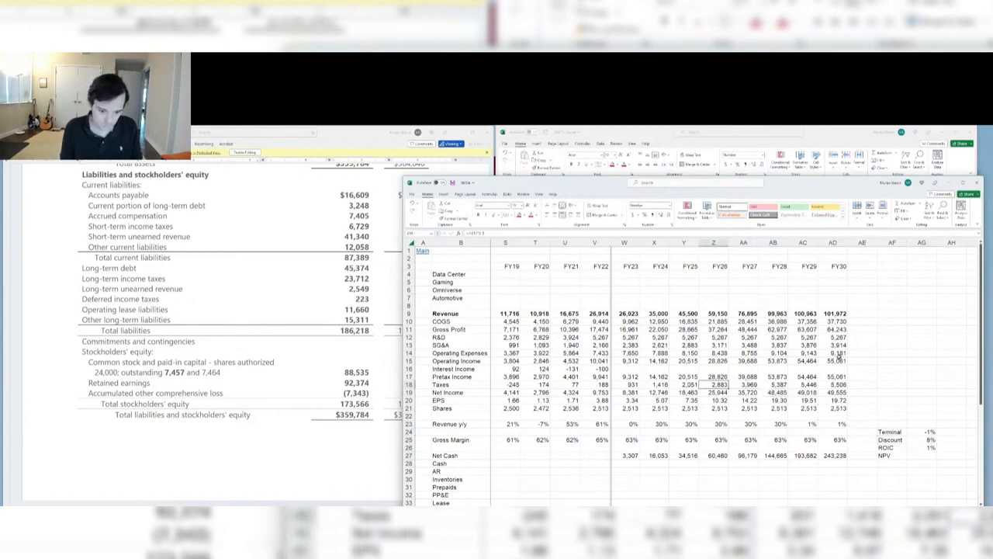
pyautogui.write('=')
pyautogui.press('Left')
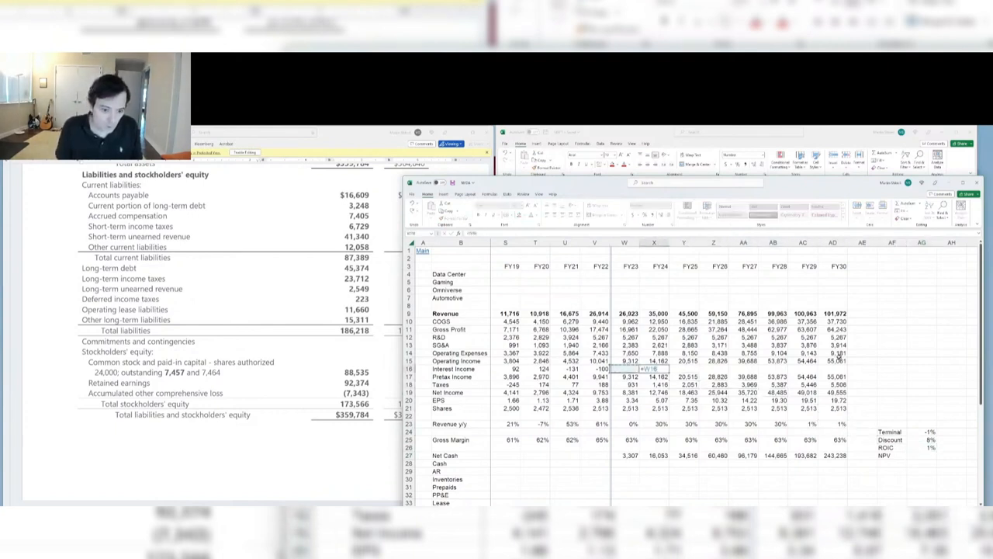
pyautogui.press('Down')
pyautogui.press('Down')
pyautogui.press('Down')
pyautogui.press('Down')
pyautogui.press('Down')
pyautogui.press('Down')
pyautogui.press('Down')
pyautogui.press('Down')
pyautogui.press('Down')
pyautogui.press('Down')
pyautogui.press('Down')
pyautogui.write('*')
pyautogui.press('Right')
pyautogui.press('Down')
pyautogui.press('Right')
pyautogui.press('Down')
pyautogui.press('Right')
pyautogui.press('Down')
pyautogui.press('Right')
pyautogui.press('Down')
pyautogui.press('Right')
pyautogui.press('Down')
pyautogui.press('Right')
pyautogui.press('Down')
pyautogui.press('Right')
pyautogui.press('Down')
pyautogui.press('Right')
pyautogui.press('Down')
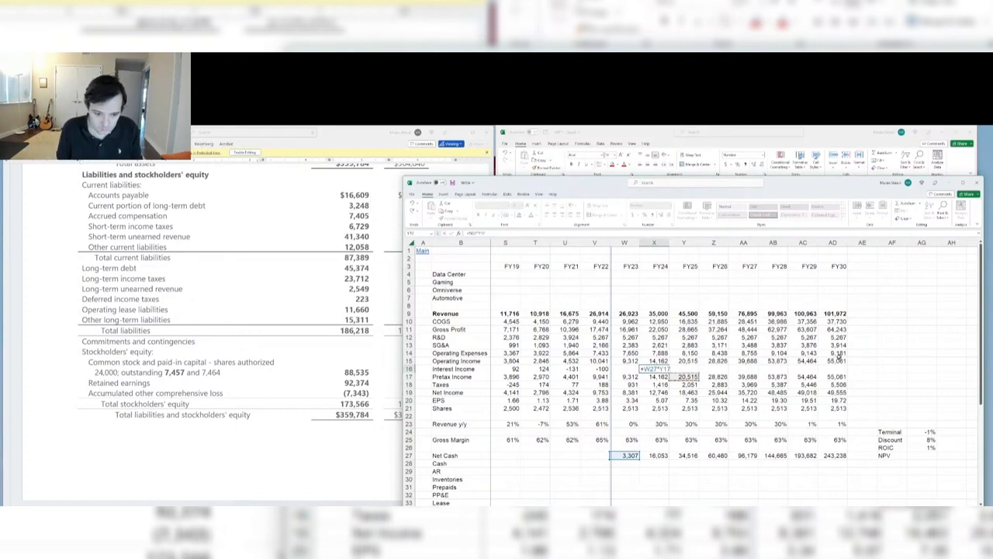
pyautogui.press('Right')
pyautogui.press('Down')
pyautogui.press('Right')
pyautogui.press('Down')
pyautogui.press('Left')
pyautogui.press('F4')
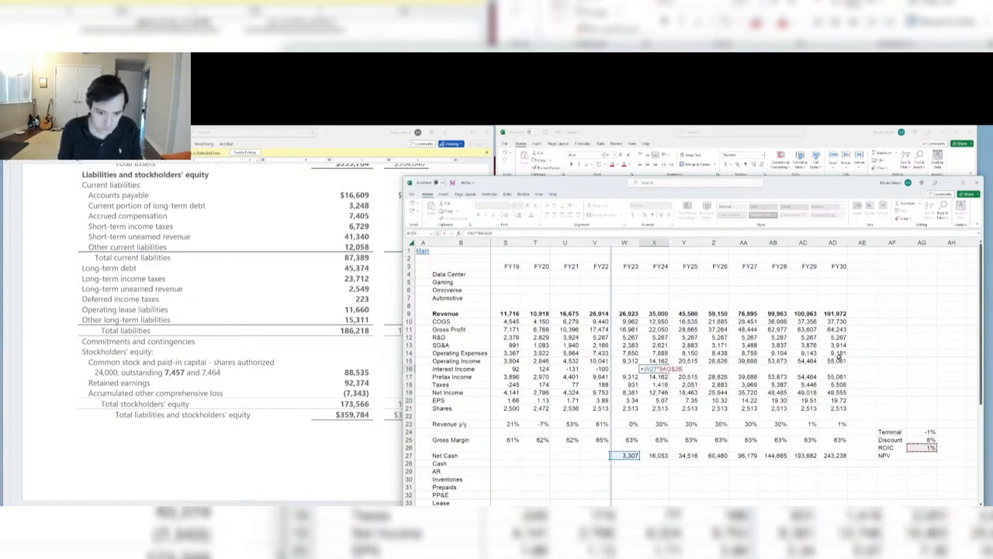
pyautogui.press('Return')
# Copy the FY24 interest income formula across row 16 through FY30
pyautogui.press('Up')
pyautogui.hotkey('shift', 'Right')
pyautogui.hotkey('shift', 'Right')
pyautogui.hotkey('shift', 'Right')
pyautogui.hotkey('shift', 'Right')
pyautogui.hotkey('shift', 'Right')
pyautogui.hotkey('shift', 'Right')
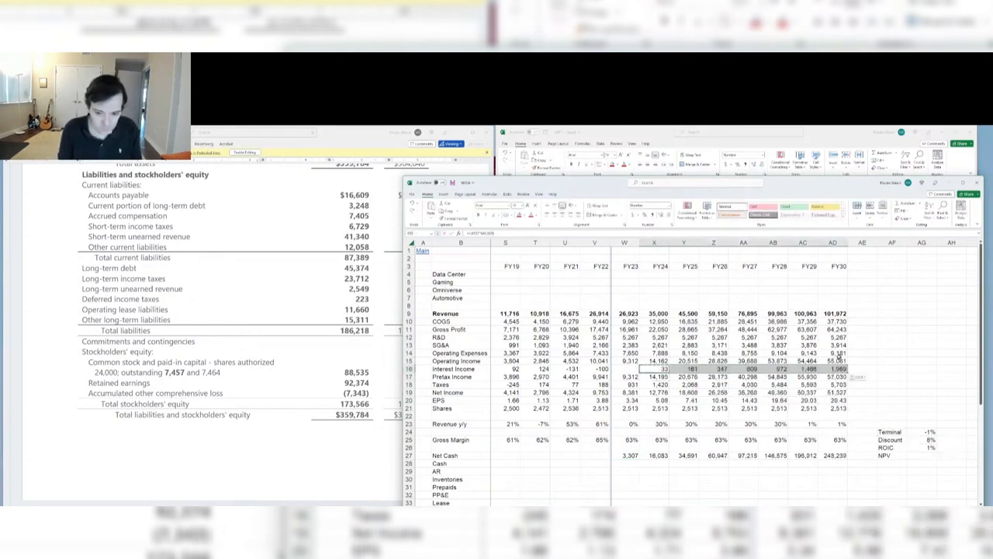
pyautogui.hotkey('ctrl', 'r')
# Project net income beyond FY30 in AE19 as FY30 net income times one plus the terminal rate, locking the reference to AG24
pyautogui.press('Down')
pyautogui.press('Right')
pyautogui.press('Right')
pyautogui.press('Right')
pyautogui.press('Right')
pyautogui.press('Right')
pyautogui.press('Right')
pyautogui.press('Down')
pyautogui.press('Down')
pyautogui.press('Right')
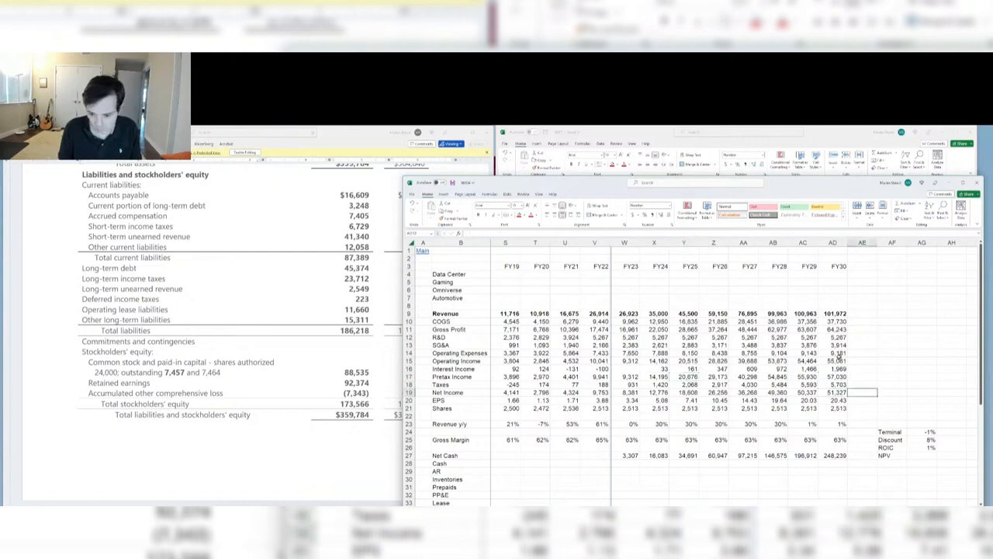
pyautogui.press('Down')
pyautogui.press('Up')
pyautogui.write('=')
pyautogui.press('Left')
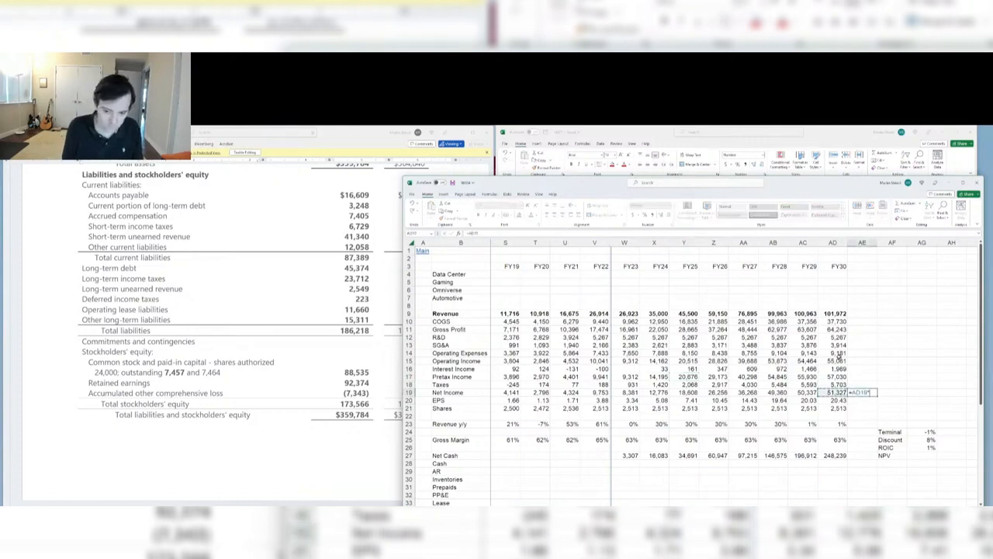
pyautogui.write('*(1+')
pyautogui.press('Down')
pyautogui.press('Down')
pyautogui.press('Right')
pyautogui.press('Right')
pyautogui.press('Down')
pyautogui.press('Right')
pyautogui.press('Down')
pyautogui.press('Down')
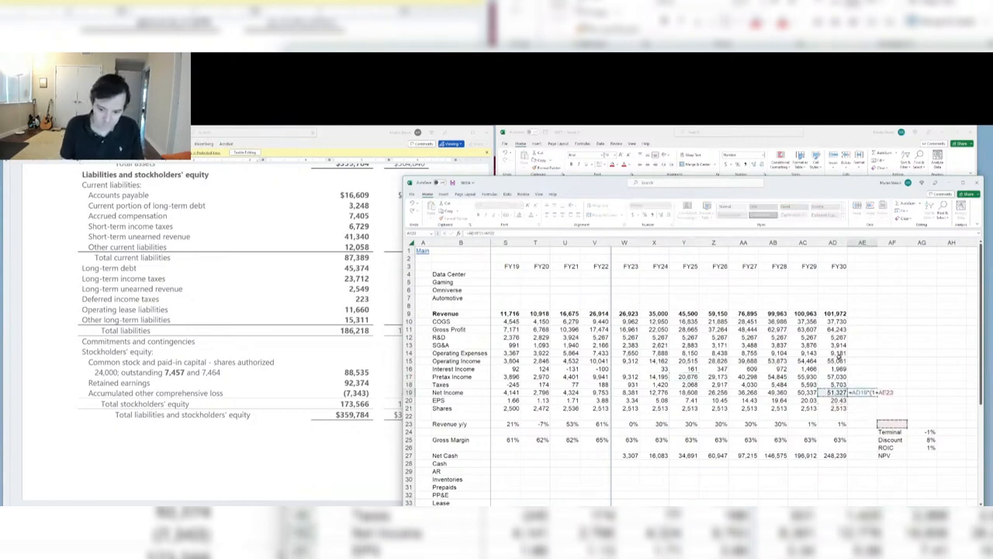
pyautogui.press('F4')
pyautogui.press('Return')
# Copy the AE19 terminal growth formula across the net income row, dozens of columns beyond FY30
pyautogui.press('Down')
pyautogui.press('Up')
pyautogui.press('Up')
pyautogui.hotkey('ctrl', 'c')
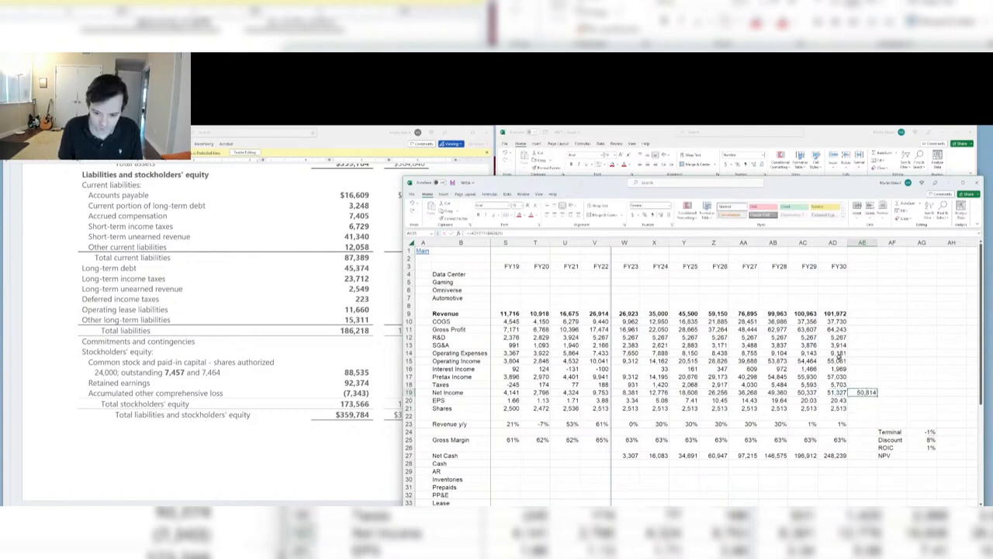
pyautogui.hotkey('shift', 'Right')
pyautogui.hotkey('shift', 'Right')
pyautogui.hotkey('shift', 'Right')
pyautogui.hotkey('shift', 'Right')
pyautogui.hotkey('shift', 'Right')
pyautogui.hotkey('shift', 'Right')
pyautogui.hotkey('shift', 'Right')
pyautogui.hotkey('shift', 'Right')
pyautogui.hotkey('shift', 'Right')
pyautogui.hotkey('shift', 'Right')
pyautogui.hotkey('shift', 'Right')
pyautogui.hotkey('shift', 'Right')
pyautogui.hotkey('shift', 'Right')
pyautogui.hotkey('shift', 'Right')
pyautogui.hotkey('shift', 'Right')
pyautogui.hotkey('shift', 'Right')
pyautogui.hotkey('shift', 'Right')
pyautogui.hotkey('shift', 'Right')
pyautogui.hotkey('shift', 'Right')
pyautogui.hotkey('shift', 'Right')
pyautogui.hotkey('shift', 'Right')
pyautogui.hotkey('shift', 'Right')
pyautogui.hotkey('shift', 'Right')
pyautogui.hotkey('shift', 'Right')
pyautogui.hotkey('shift', 'Right')
pyautogui.hotkey('shift', 'Right')
pyautogui.hotkey('shift', 'Right')
pyautogui.hotkey('shift', 'Right')
pyautogui.hotkey('shift', 'Right')
pyautogui.hotkey('shift', 'Right')
pyautogui.hotkey('shift', 'Right')
pyautogui.hotkey('shift', 'Right')
pyautogui.hotkey('shift', 'Right')
pyautogui.hotkey('shift', 'Right')
pyautogui.hotkey('shift', 'Right')
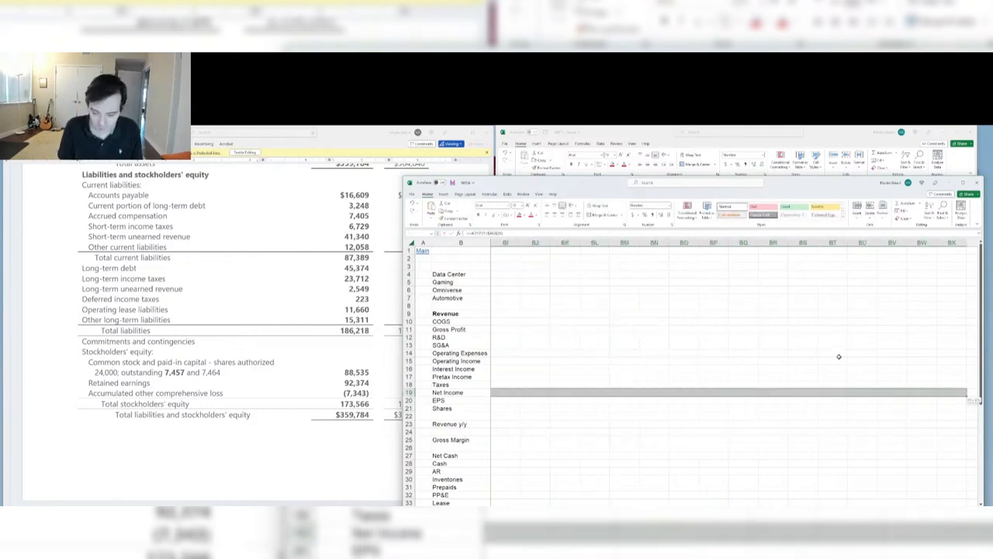
pyautogui.hotkey('ctrl', 'v')
# Calculate the NPV in AG27 with the NPV function, using the discount rate in AG25 and the projected net income row through its last column
pyautogui.press('Down')
pyautogui.press('Down')
pyautogui.press('Left')
pyautogui.press('Left')
pyautogui.press('Left')
pyautogui.press('Down')
pyautogui.press('Down')
pyautogui.press('Down')
pyautogui.press('Down')
pyautogui.press('Right')
pyautogui.press('Right')
pyautogui.press('Right')
pyautogui.press('Right')
pyautogui.press('Down')
pyautogui.press('Right')
pyautogui.press('Down')
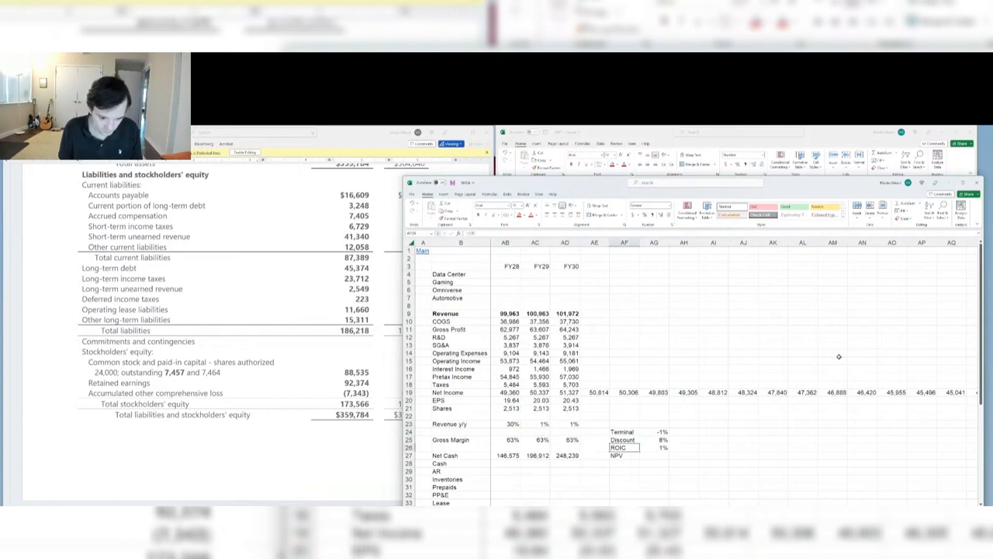
pyautogui.write('=npv(')
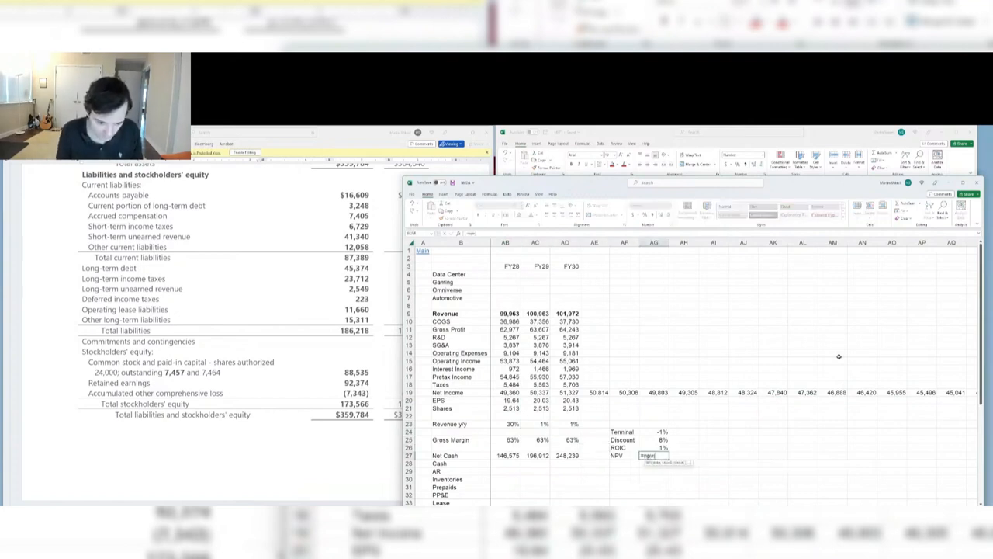
pyautogui.press('Up')
pyautogui.press('Up')
pyautogui.write(',')
pyautogui.press('Up')
pyautogui.press('Up')
pyautogui.press('Up')
pyautogui.press('Up')
pyautogui.press('Up')
pyautogui.press('Up')
pyautogui.press('Up')
pyautogui.press('Up')
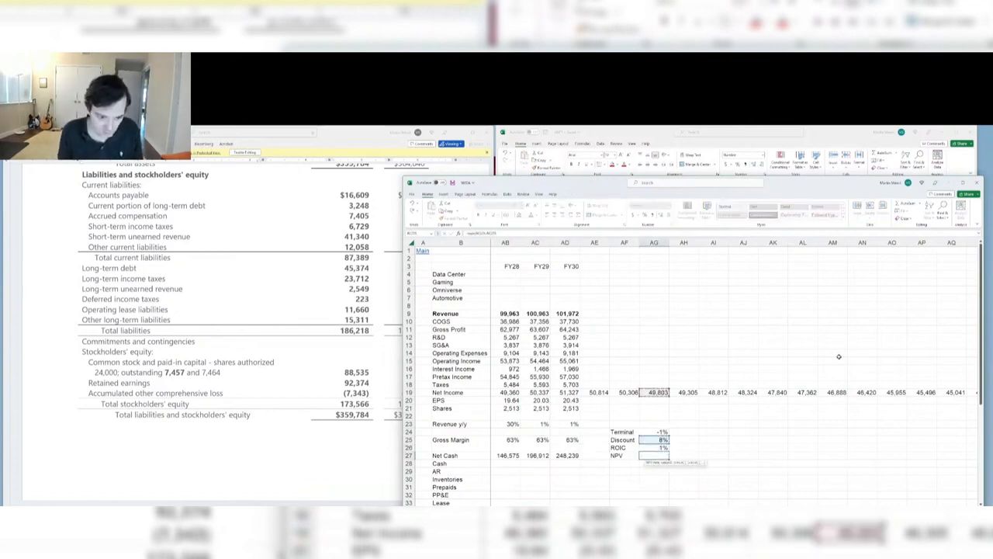
pyautogui.hotkey('ctrl', 'Left')
pyautogui.press('Right')
pyautogui.press('Right')
pyautogui.press('Right')
pyautogui.press('Right')
pyautogui.press('Right')
pyautogui.press('Right')
pyautogui.hotkey('ctrl', 'shift', 'Right')
pyautogui.press('Return')
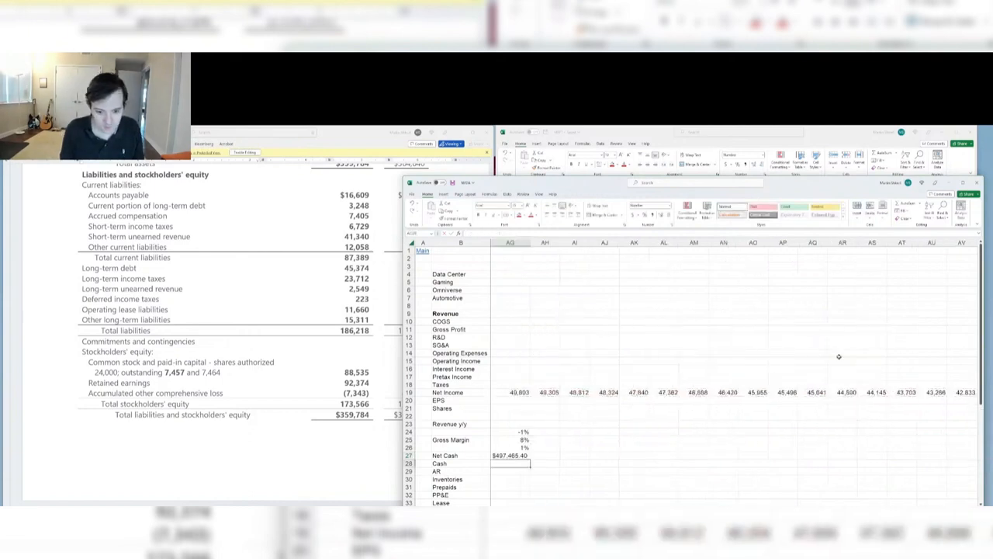
# Format the NPV result in AG27 as a number with thousands separators and no decimals
pyautogui.press('Up')
pyautogui.press('Left')
pyautogui.press('Left')
pyautogui.press('Right')
pyautogui.press('Right')
pyautogui.hotkey('ctrl', '1')
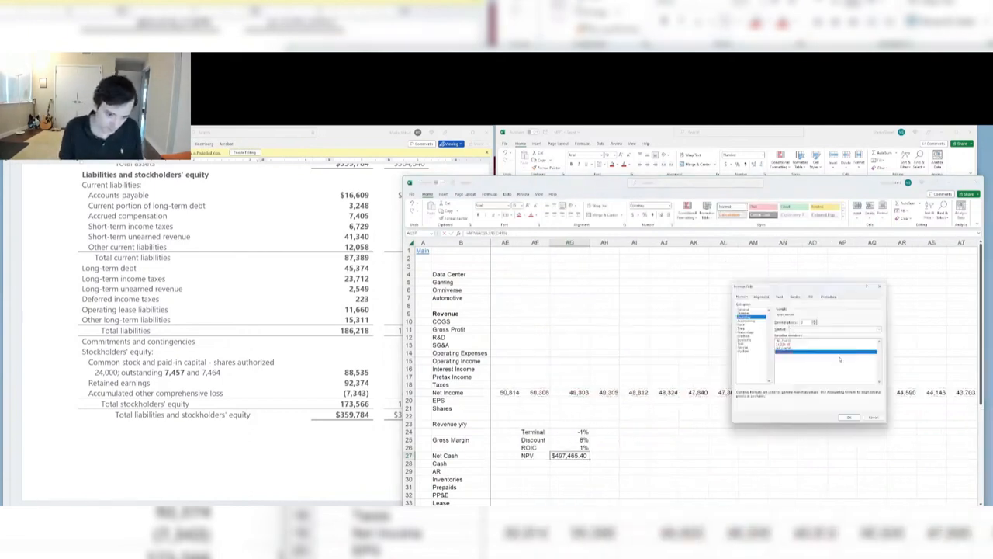
pyautogui.press('Up')
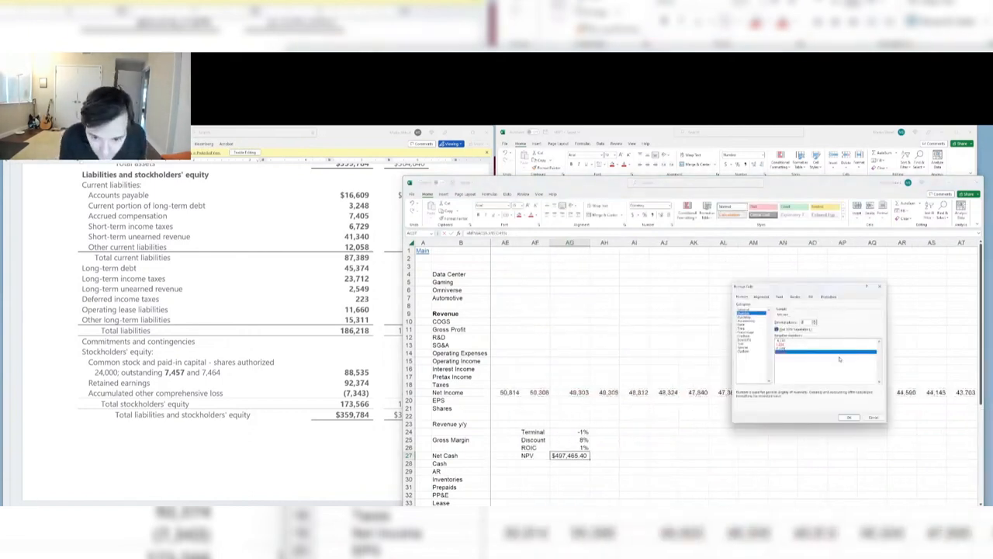
pyautogui.press('Up')
pyautogui.press('Return')
# Calculate the NPV per share in AG28 by dividing AG27 by the share count on the Main sheet
pyautogui.press('Left')
pyautogui.press('Left')
pyautogui.press('Left')
pyautogui.press('Left')
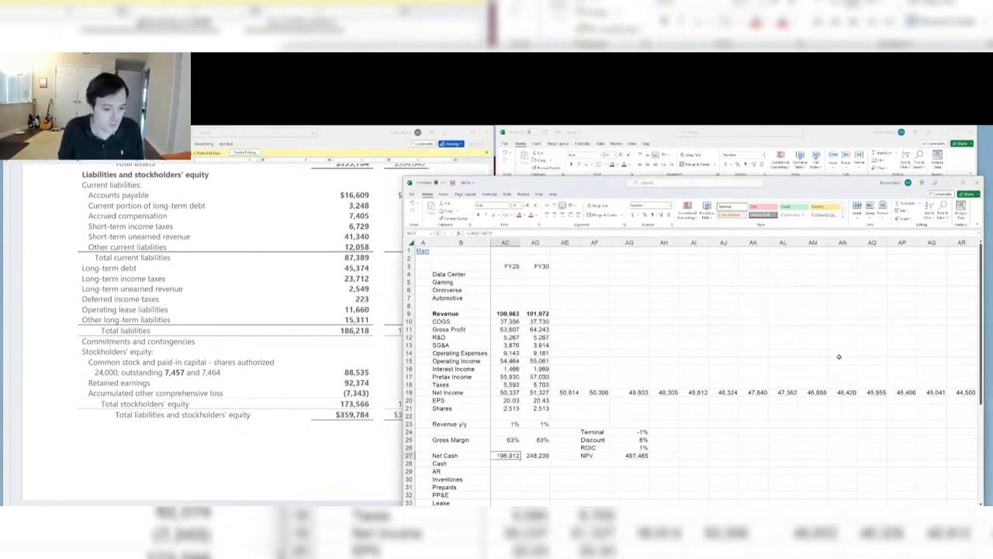
pyautogui.press('Right')
pyautogui.press('Right')
pyautogui.press('Right')
pyautogui.press('Right')
pyautogui.press('Down')
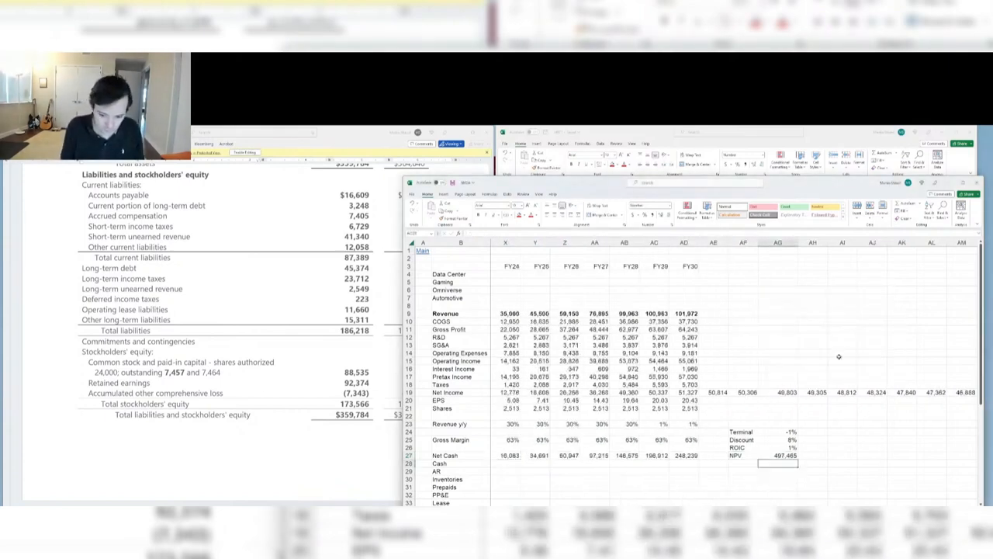
pyautogui.write('=')
pyautogui.press('Up')
pyautogui.write('/')
pyautogui.hotkey('ctrl', 'pageup')
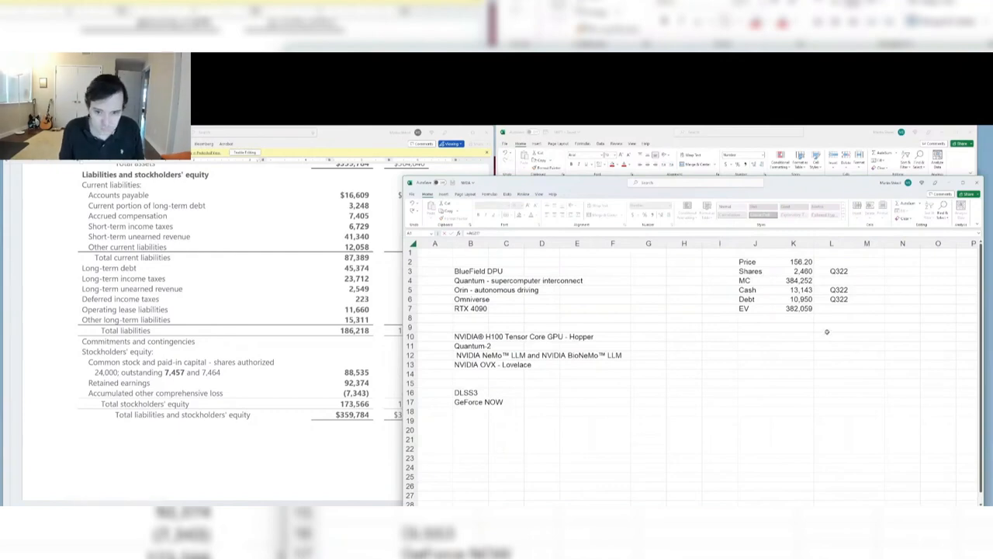
pyautogui.click(805, 272)
pyautogui.press('Return')
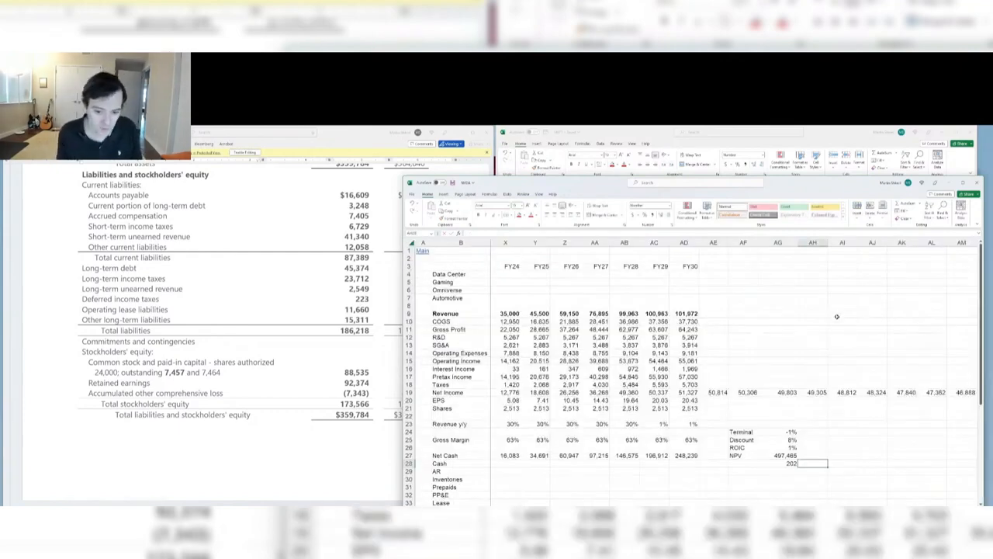
# Review the model's historical and projected columns from FY17 through FY30 alongside the net cash row
pyautogui.press('Left')
pyautogui.press('Left')
pyautogui.press('Left')
pyautogui.press('Left')
pyautogui.press('Left')
pyautogui.press('Left')
pyautogui.press('Left')
pyautogui.press('Left')
pyautogui.press('Left')
pyautogui.press('Left')
pyautogui.press('Left')
pyautogui.press('Left')
pyautogui.press('Left')
pyautogui.press('Left')
pyautogui.press('Left')
pyautogui.press('Left')
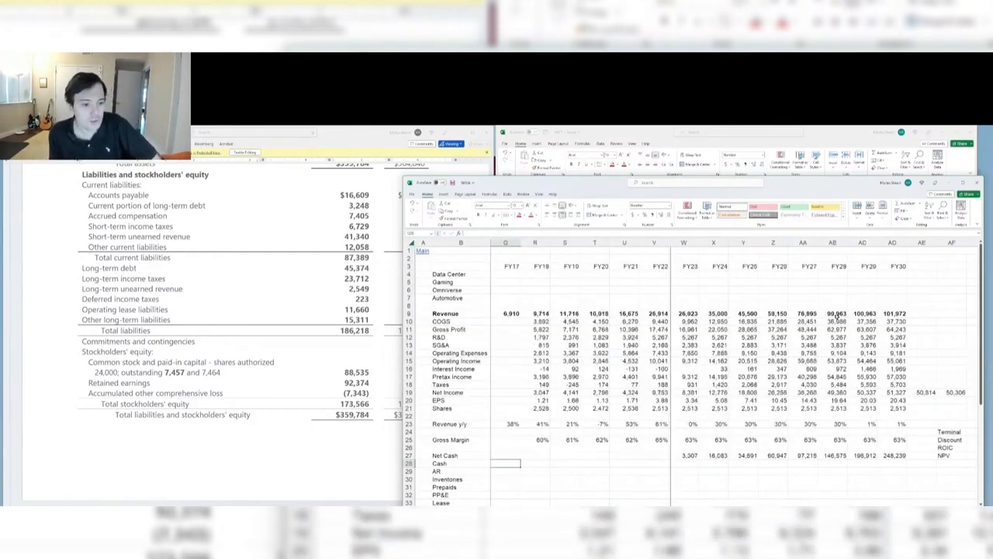
pyautogui.press('Right')
pyautogui.press('Right')
pyautogui.press('Right')
pyautogui.press('Right')
pyautogui.press('Right')
pyautogui.press('Right')
pyautogui.press('Right')
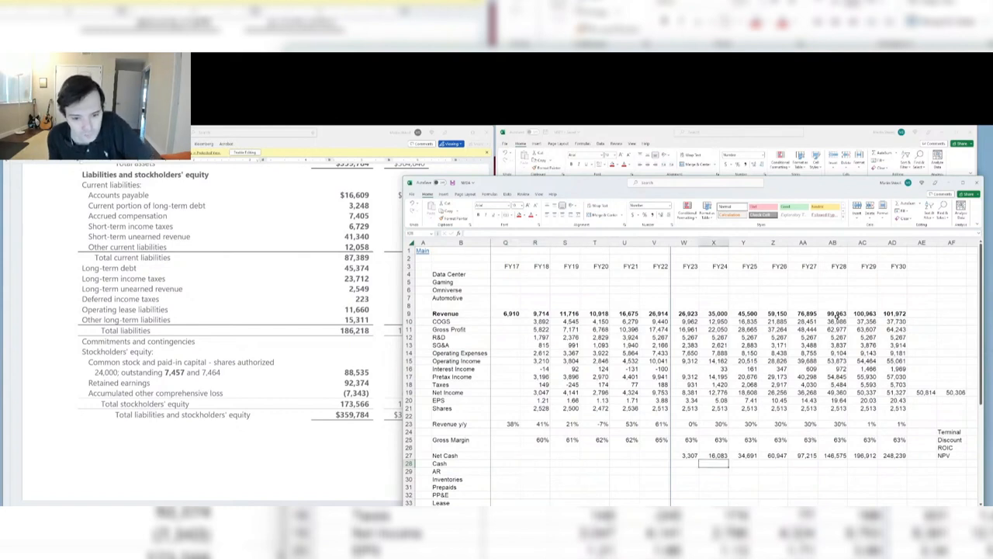
# Examine the projected revenue row from FY23 through FY28
pyautogui.press('Up')
pyautogui.press('Up')
pyautogui.press('Up')
pyautogui.press('Up')
pyautogui.press('Up')
pyautogui.press('Up')
pyautogui.press('Up')
pyautogui.press('Up')
pyautogui.press('Up')
pyautogui.press('Up')
pyautogui.press('Up')
pyautogui.press('Up')
pyautogui.press('Up')
pyautogui.press('Up')
pyautogui.press('Up')
pyautogui.press('Up')
pyautogui.press('Up')
pyautogui.press('Up')
pyautogui.press('Up')
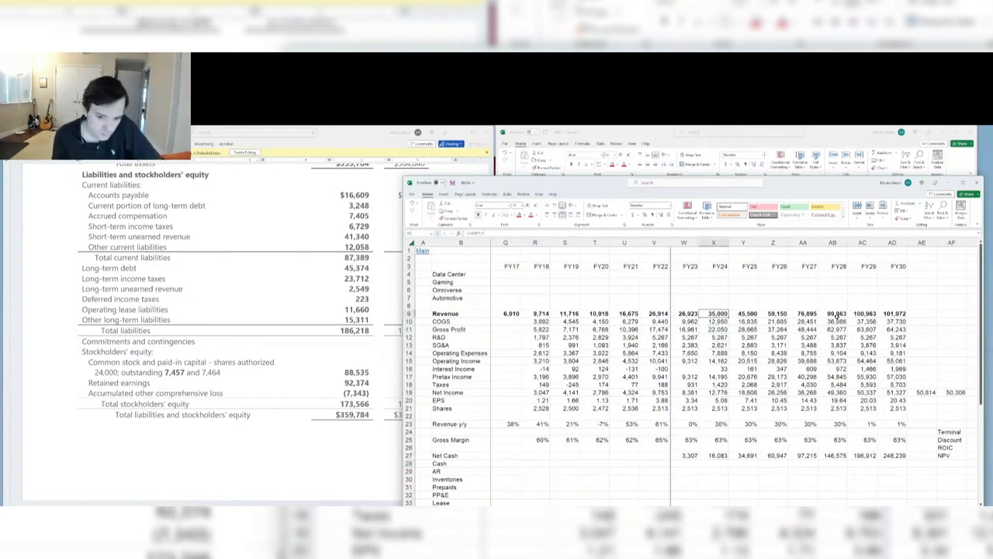
pyautogui.press('Right')
pyautogui.press('Left')
pyautogui.press('Left')
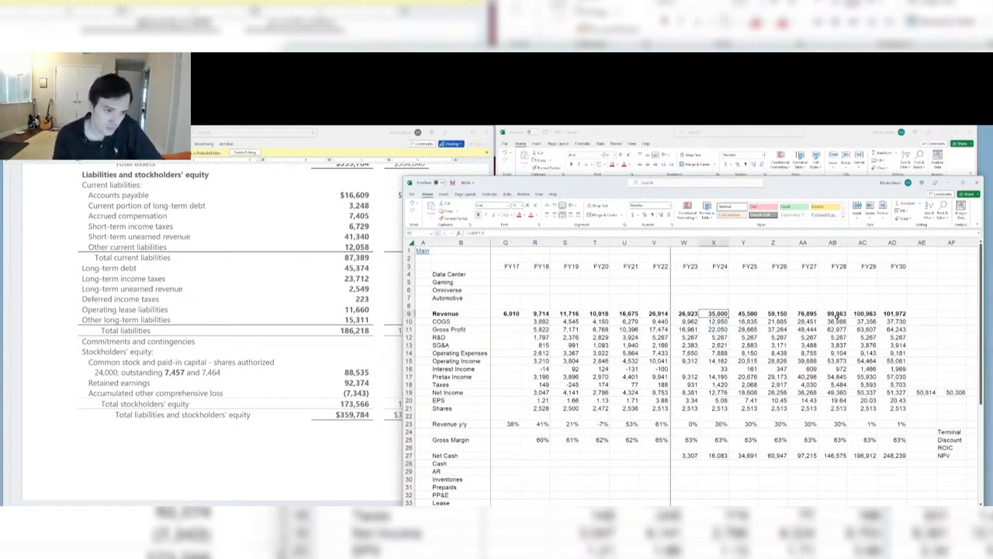
pyautogui.press('Right')
pyautogui.press('Right')
pyautogui.press('Right')
pyautogui.press('Right')
pyautogui.press('Right')
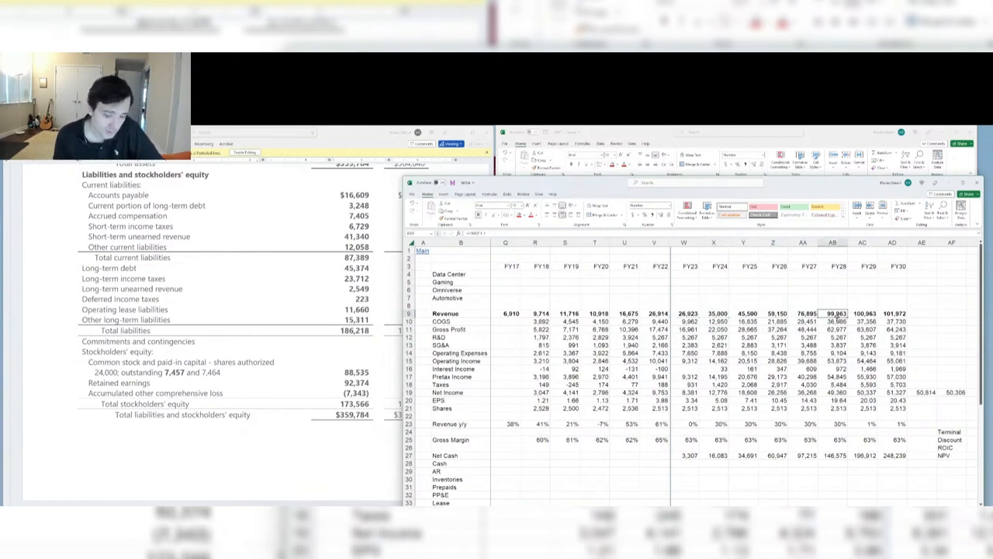
pyautogui.hotkey('shift', 'Left')
pyautogui.hotkey('shift', 'Left')
pyautogui.hotkey('shift', 'Left')
pyautogui.hotkey('shift', 'Left')
pyautogui.hotkey('shift', 'Left')
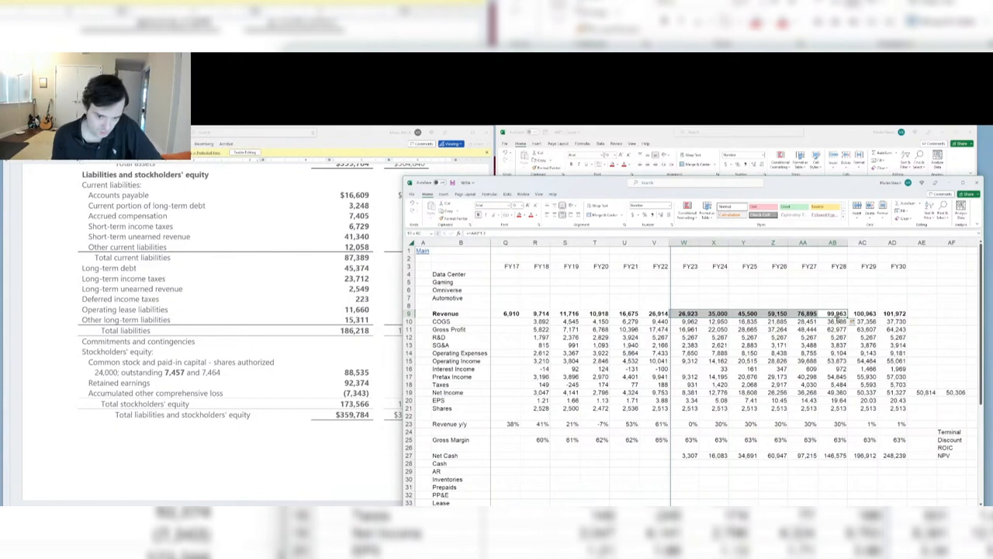
# Examine the expense, income and growth rows below revenue, from the FY28 projection back to the FY21 historical column
pyautogui.press('Down')
pyautogui.press('Down')
pyautogui.press('Down')
pyautogui.press('Down')
pyautogui.press('Down')
pyautogui.press('Down')
pyautogui.press('Down')
pyautogui.press('Down')
pyautogui.press('Down')
pyautogui.press('Down')
pyautogui.press('Down')
pyautogui.press('Down')
pyautogui.press('Down')
pyautogui.press('Down')
pyautogui.press('Down')
pyautogui.press('Down')
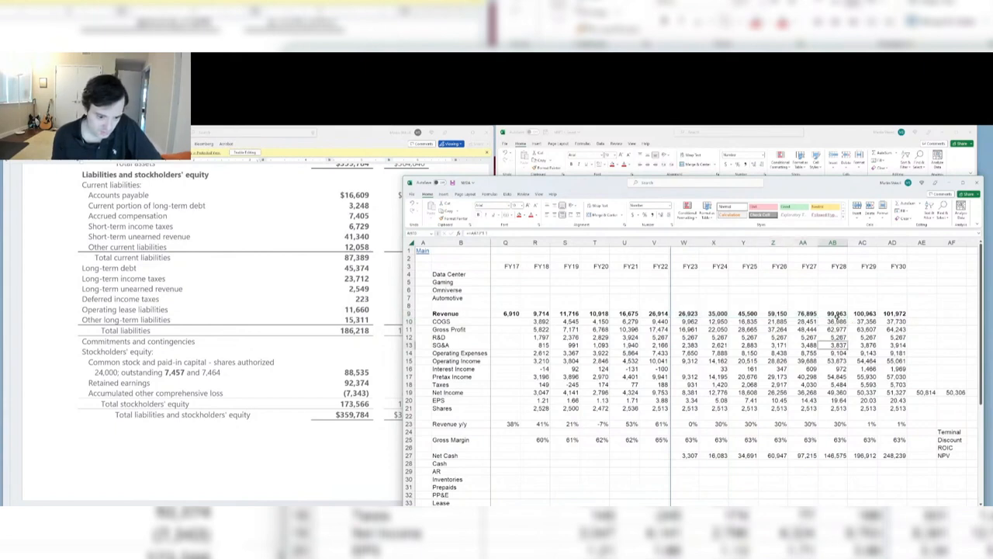
pyautogui.press('Left')
pyautogui.press('Left')
pyautogui.press('Left')
pyautogui.press('Left')
pyautogui.press('Left')
pyautogui.press('Left')
pyautogui.press('Left')
pyautogui.press('Up')
pyautogui.press('Up')
pyautogui.press('Up')
pyautogui.press('Up')
pyautogui.press('Up')
pyautogui.press('Up')
pyautogui.press('Up')
pyautogui.press('Up')
pyautogui.press('Up')
pyautogui.press('Up')
pyautogui.press('Up')
pyautogui.press('Up')
pyautogui.press('Up')
pyautogui.press('Up')
pyautogui.press('Up')
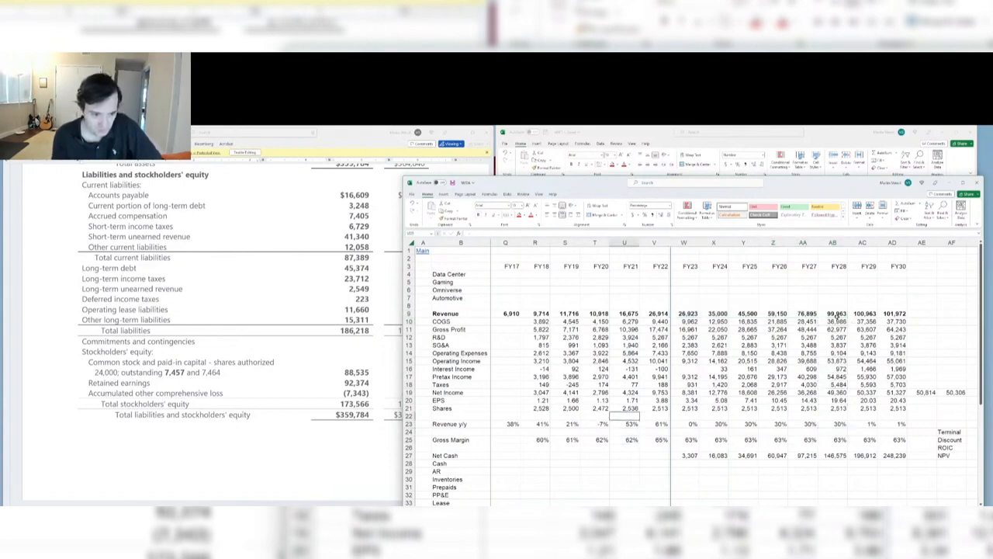
# Calculate the annual revenue growth from FY17 to FY22 in V1 with RATE, using 6 periods, zero payment, -Q9 and V9
pyautogui.press('Left')
pyautogui.press('Left')
pyautogui.press('Up')
pyautogui.press('Up')
pyautogui.press('Up')
pyautogui.press('Up')
pyautogui.press('Up')
pyautogui.press('Up')
pyautogui.press('Up')
pyautogui.press('Up')
pyautogui.press('Up')
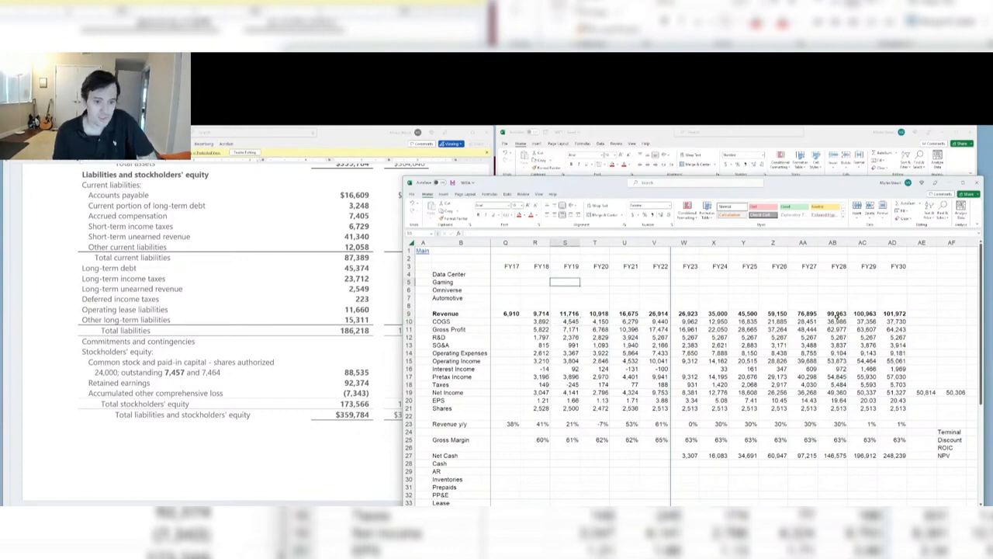
pyautogui.press('Right')
pyautogui.press('Right')
pyautogui.press('Left')
pyautogui.press('Left')
pyautogui.press('Left')
pyautogui.press('Left')
pyautogui.press('Left')
pyautogui.press('Right')
pyautogui.press('Right')
pyautogui.press('Right')
pyautogui.press('Right')
pyautogui.press('Right')
pyautogui.press('Right')
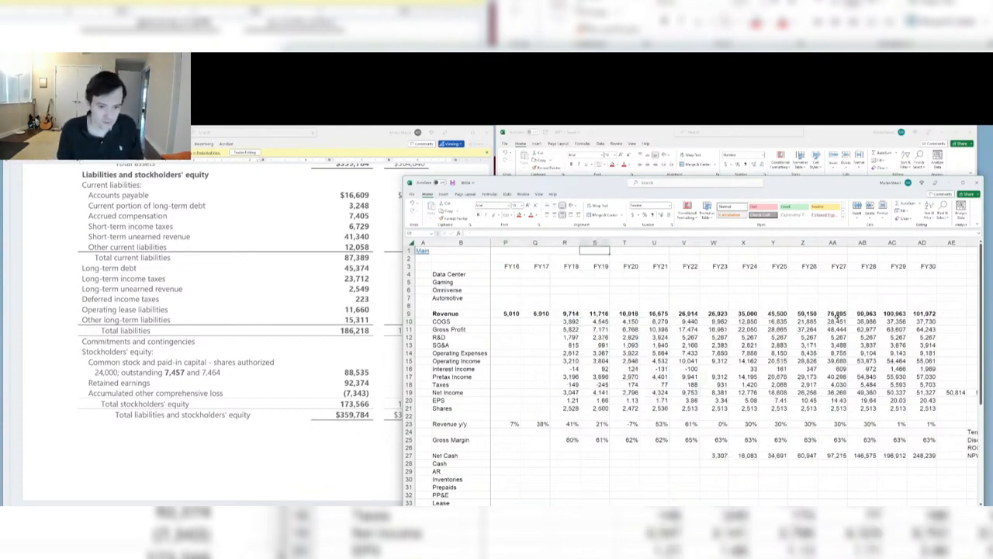
pyautogui.write('=sute(')
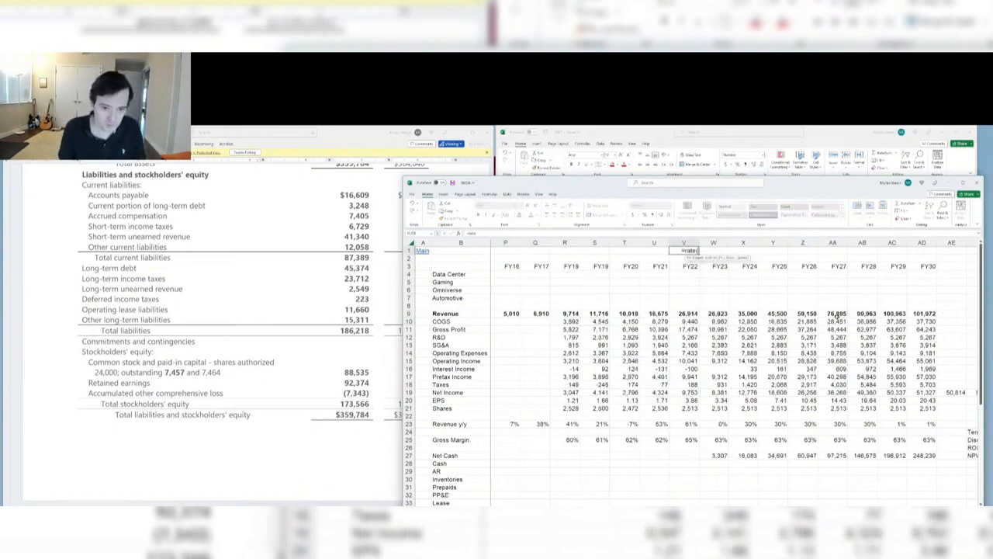
pyautogui.write('6')
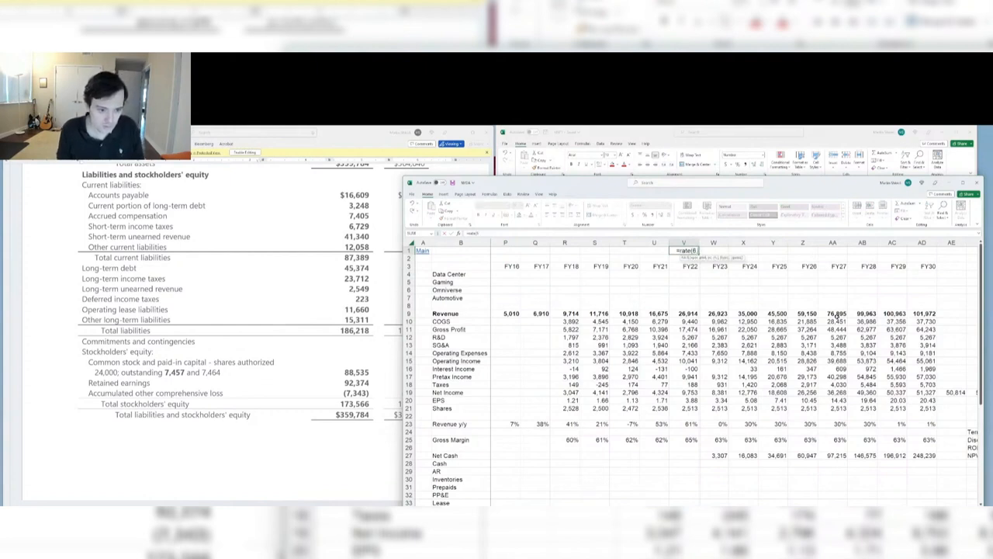
pyautogui.write(',')
pyautogui.press('Down')
pyautogui.press('Down')
pyautogui.press('Down')
pyautogui.press('Down')
pyautogui.press('Down')
pyautogui.press('Down')
pyautogui.press('Down')
pyautogui.press('Down')
pyautogui.press('Left')
pyautogui.press('Left')
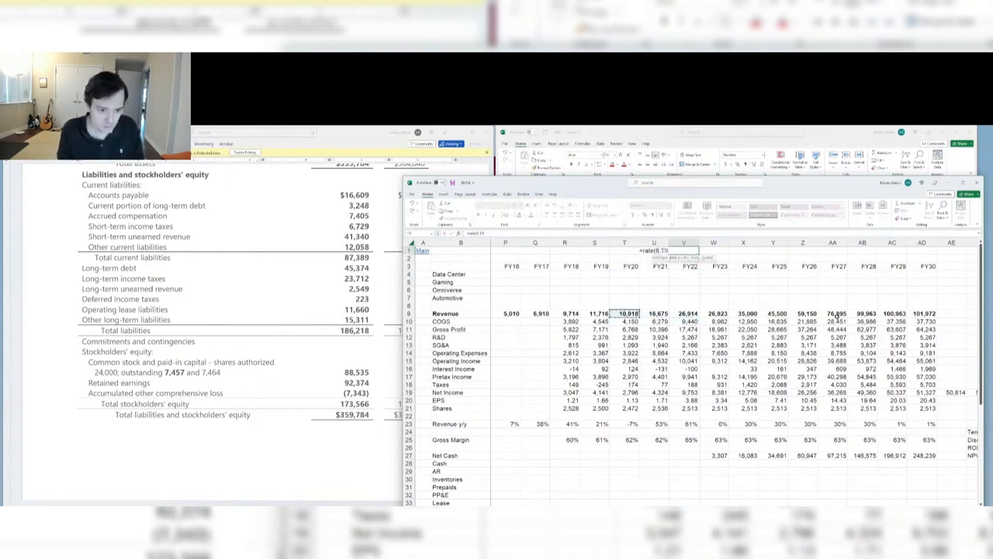
pyautogui.press('Left')
pyautogui.press('Left')
pyautogui.press('Left')
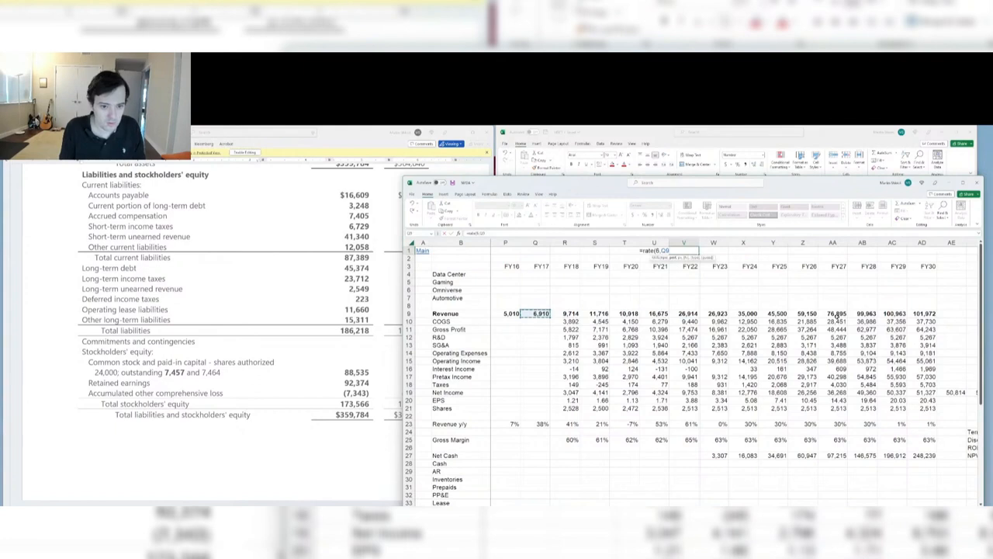
pyautogui.press('BackSpace')
pyautogui.write('0,-')
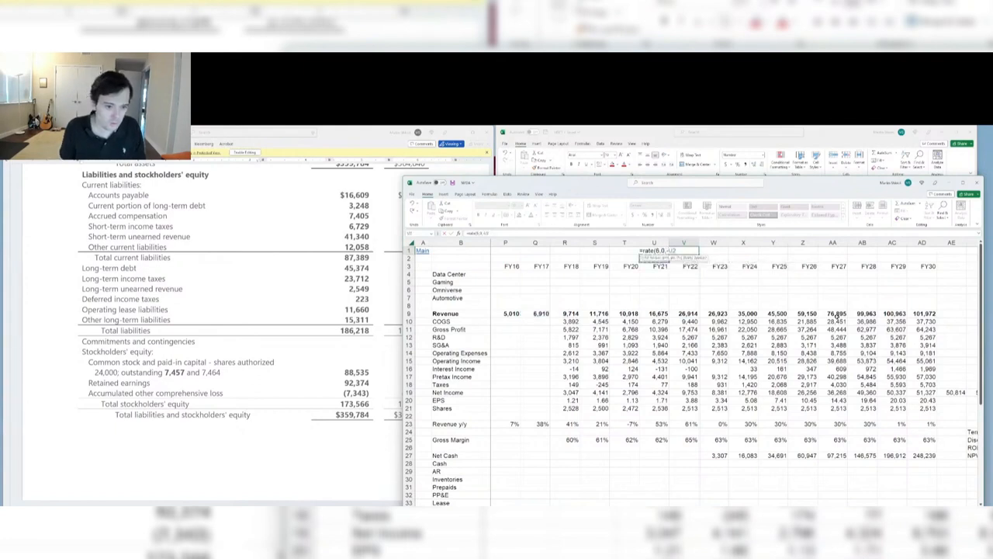
pyautogui.press('Left')
pyautogui.press('Left')
pyautogui.press('Left')
pyautogui.press('Down')
pyautogui.press('Down')
pyautogui.press('Down')
pyautogui.press('Down')
pyautogui.press('Down')
pyautogui.press('Down')
pyautogui.press('Down')
pyautogui.press('Left')
pyautogui.press('Left')
pyautogui.press('Down')
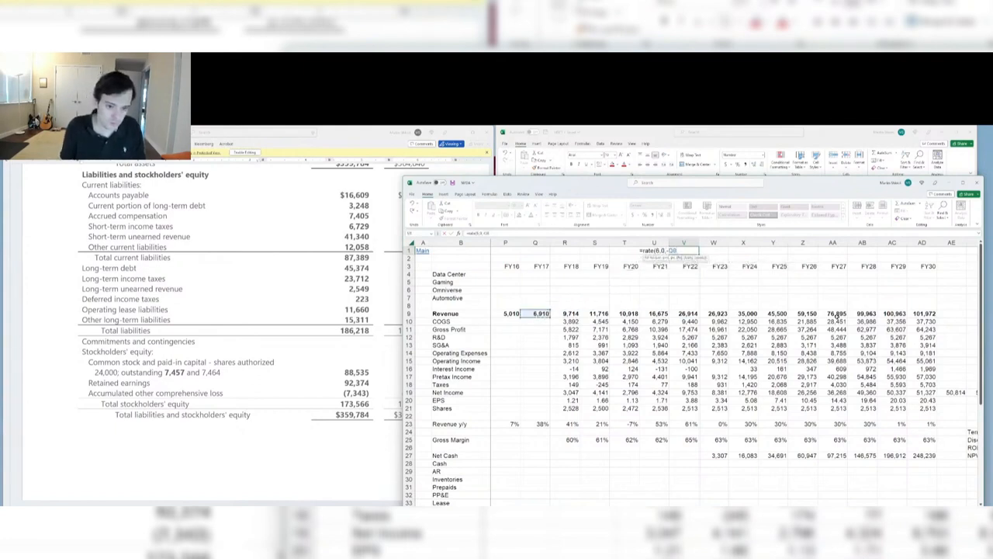
pyautogui.write(',')
pyautogui.press('Down')
pyautogui.press('Down')
pyautogui.press('Down')
pyautogui.press('Down')
pyautogui.press('Down')
pyautogui.press('Down')
pyautogui.press('Down')
pyautogui.press('Down')
pyautogui.press('Return')
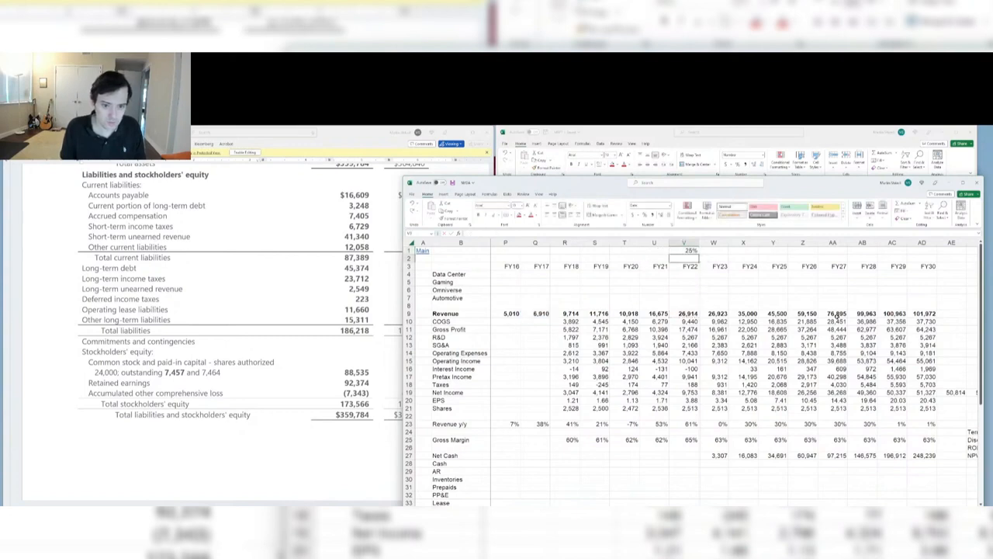
# Check the RATE formula in V1 against the FY22 and FY23 revenue cells
pyautogui.press('Up')
pyautogui.press('F2')
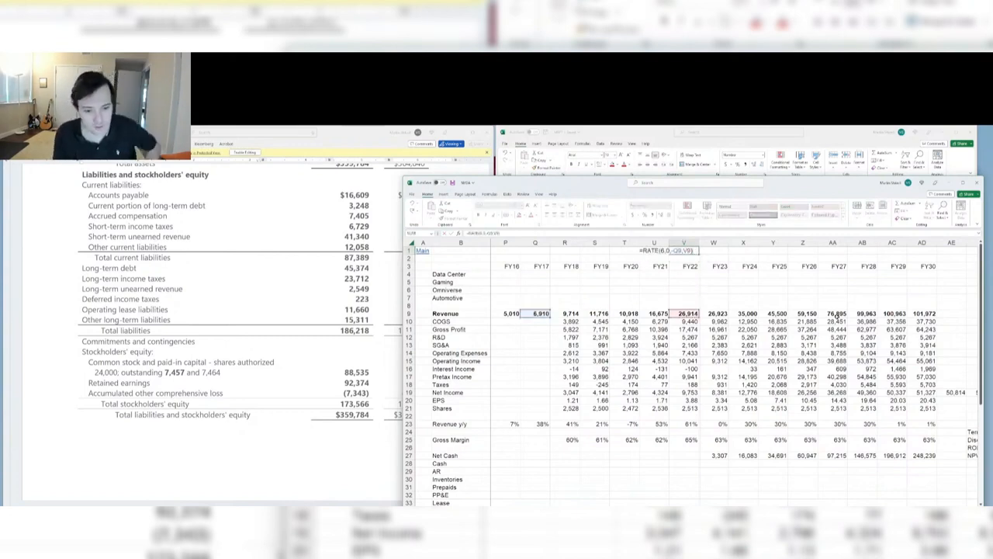
pyautogui.press('Return')
pyautogui.press('Down')
pyautogui.press('Down')
pyautogui.press('Down')
pyautogui.press('Down')
pyautogui.press('Down')
pyautogui.press('Down')
pyautogui.press('Right')
pyautogui.press('Right')
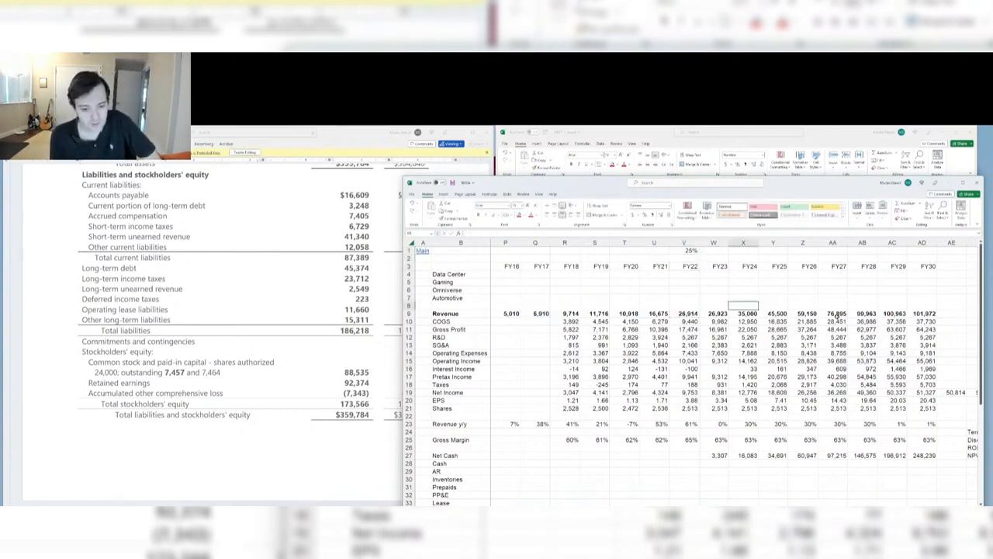
pyautogui.press('Down')
pyautogui.press('Left')
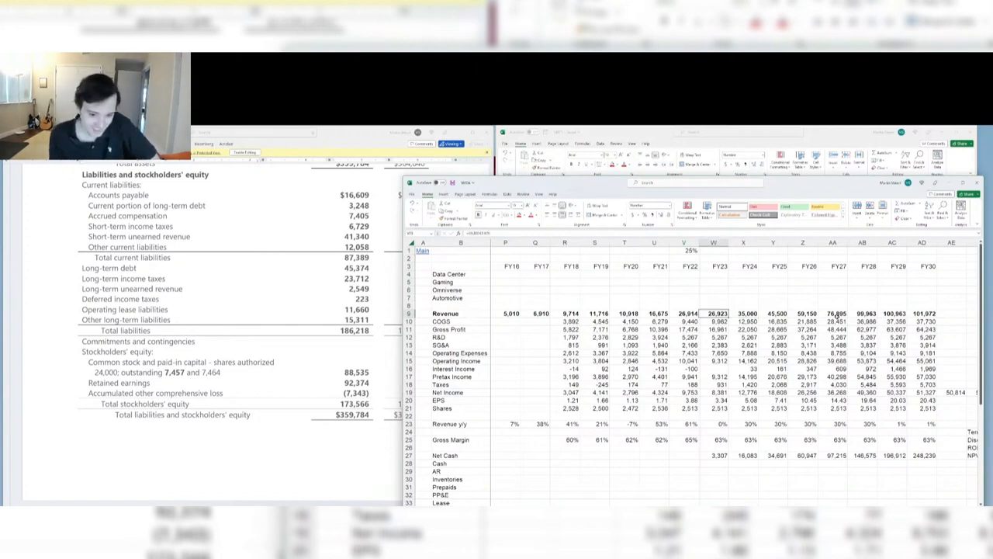
pyautogui.press('Left')
pyautogui.hotkey('ctrl', 'Up')
pyautogui.hotkey('ctrl', 'Up')
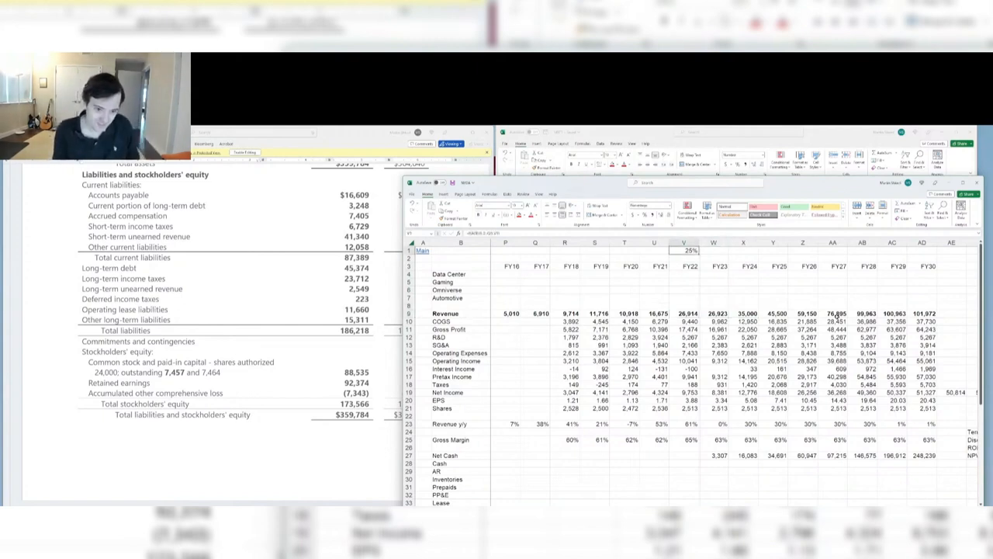
# Extend the RATE formula in V1 to the FY23 revenue in W9 and try 7 and 8 periods
pyautogui.press('F2')
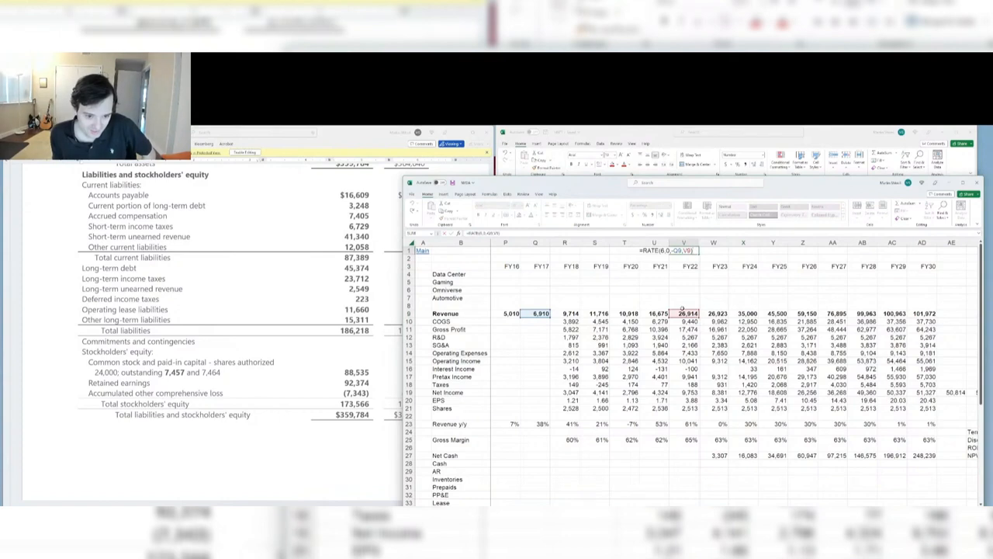
pyautogui.press('Tab')
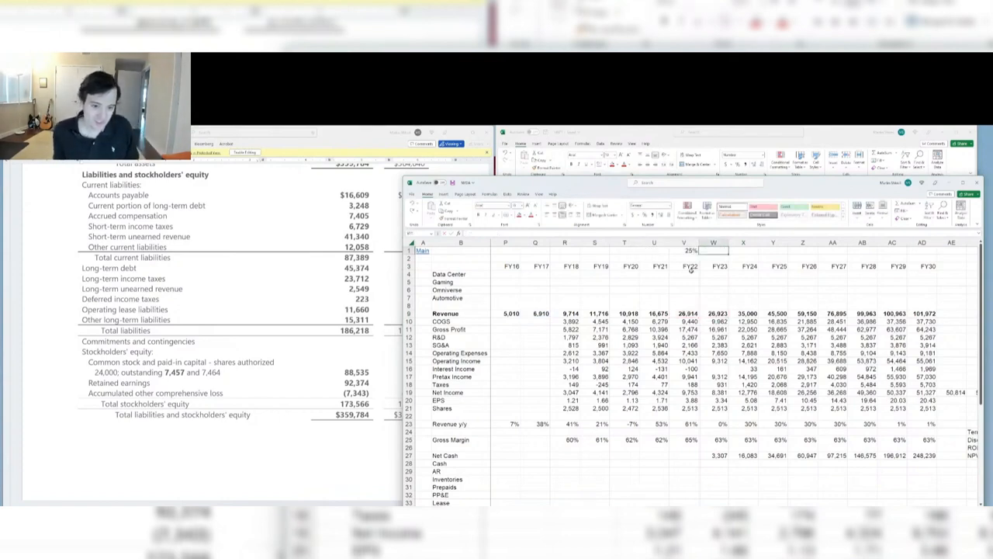
pyautogui.press('Left')
pyautogui.moveTo(536, 314); pyautogui.dragTo(714, 313)
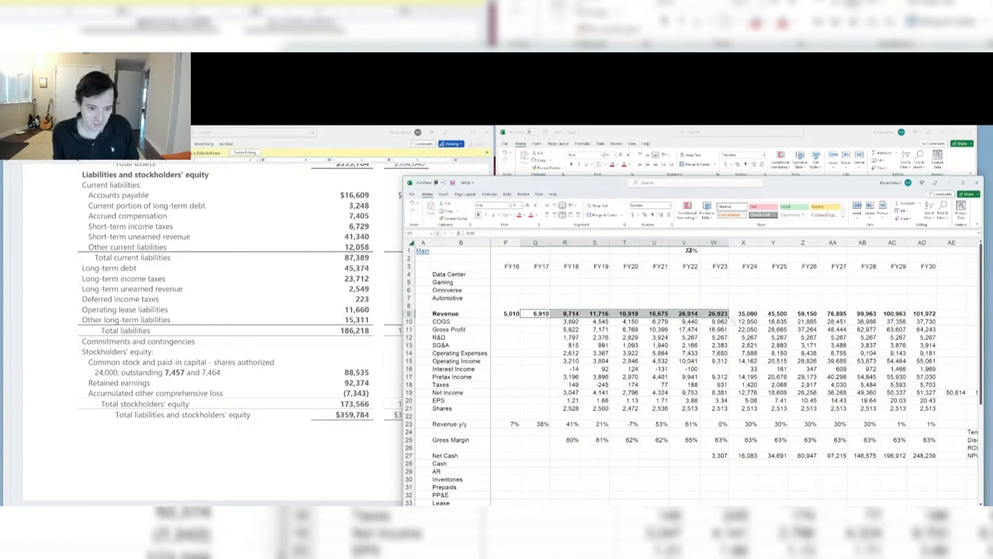
pyautogui.doubleClick(686, 250)
pyautogui.click(668, 250)
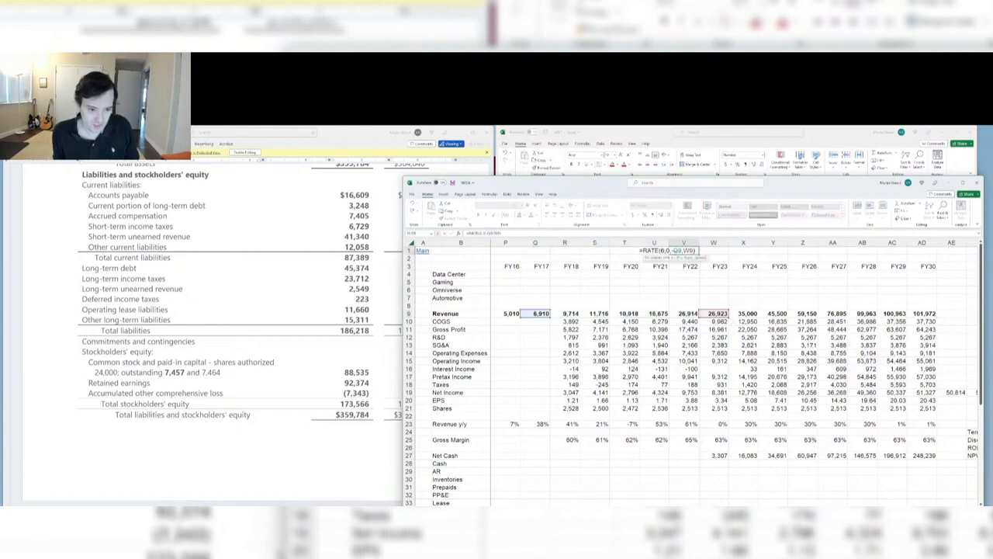
pyautogui.write('7')
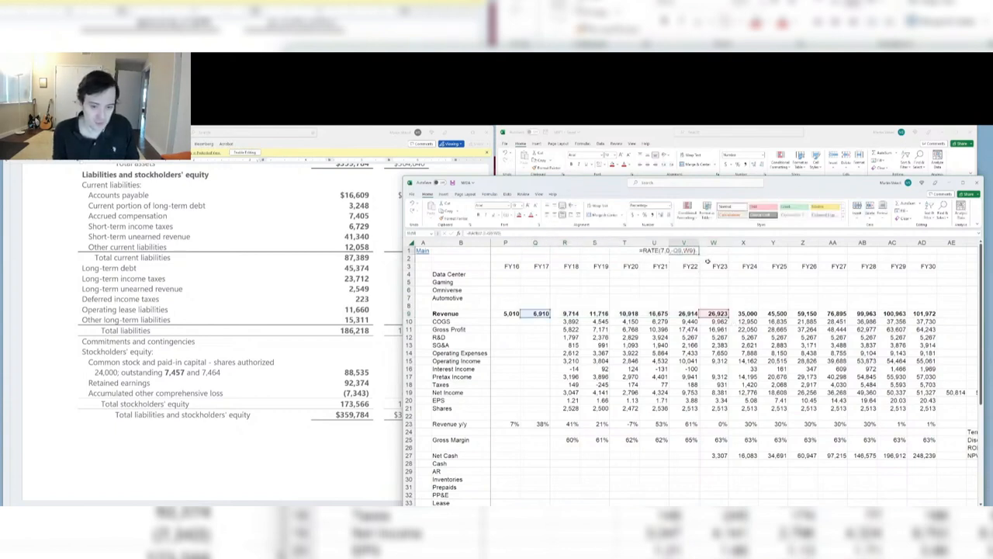
pyautogui.click(662, 250)
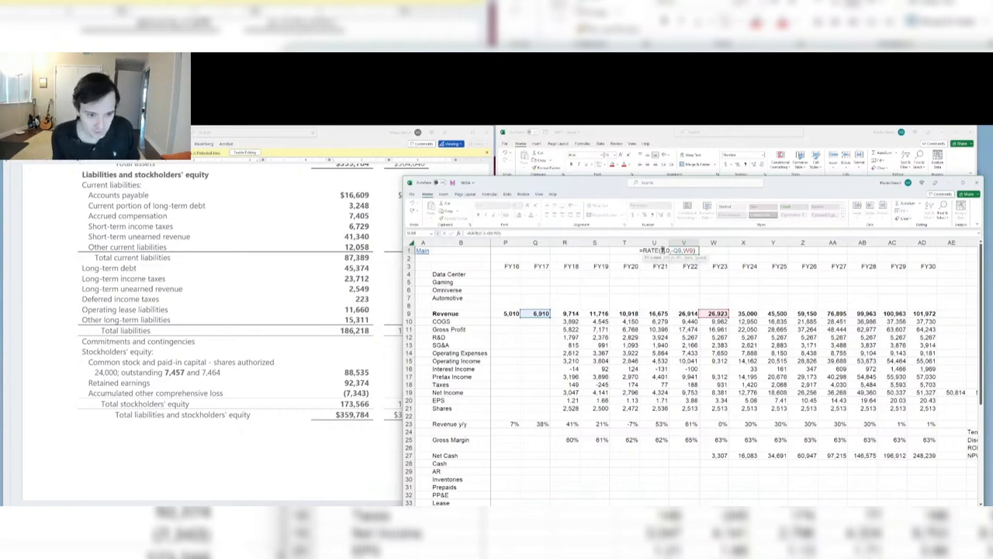
pyautogui.write('8')
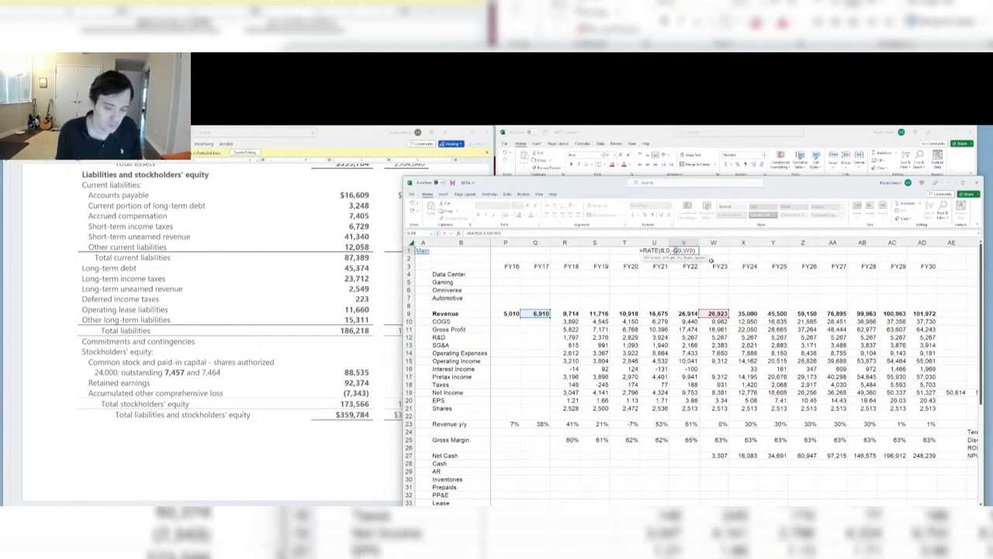
pyautogui.press('Return')
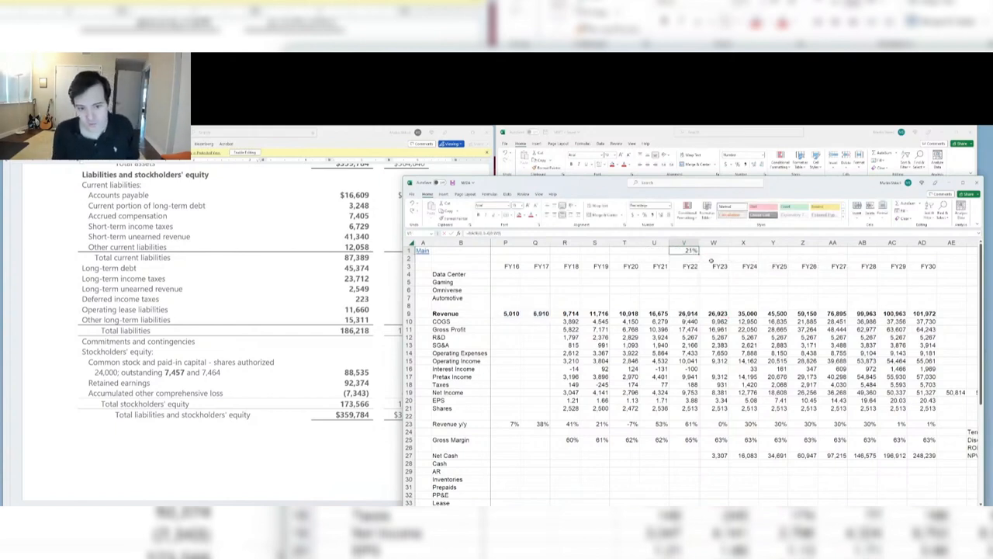
# Clear the growth-rate formula from V1 and return to the FY23 revenue cell
pyautogui.press('Right')
pyautogui.press('Down')
pyautogui.press('Down')
pyautogui.press('Down')
pyautogui.press('Down')
pyautogui.press('Down')
pyautogui.press('Down')
pyautogui.press('Down')
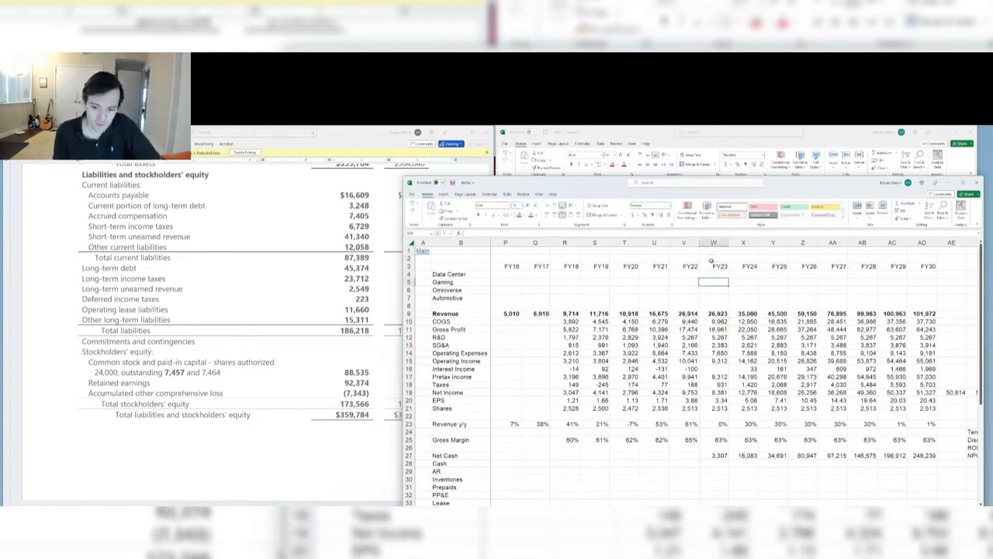
pyautogui.press('Down')
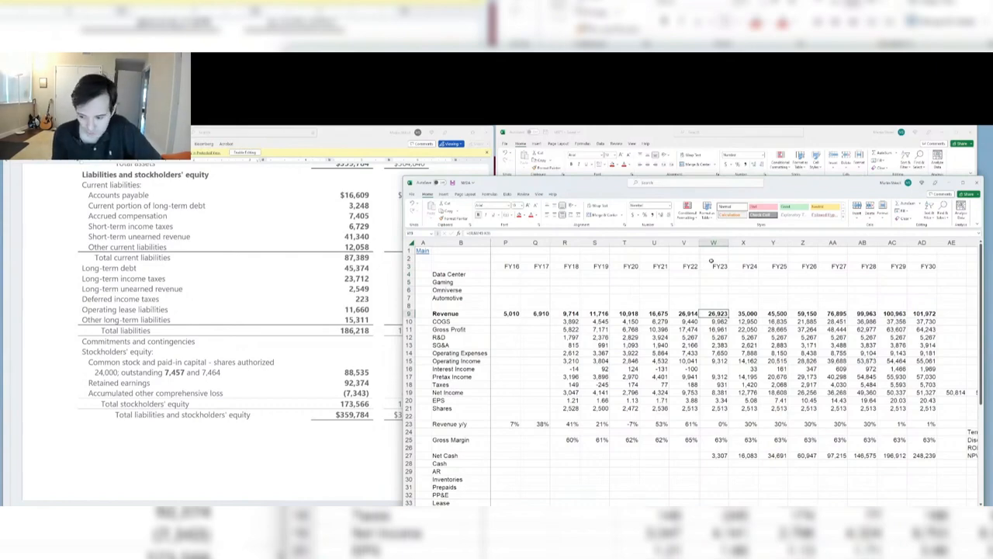
# Calculate the upside to the share price in AG29 as AG28 divided by Main!K2 minus 1, formatted as a percentage
pyautogui.press('Right')
pyautogui.press('Right')
pyautogui.press('Right')
pyautogui.press('Right')
pyautogui.press('Right')
pyautogui.press('Right')
pyautogui.press('Right')
pyautogui.press('Right')
pyautogui.press('Right')
pyautogui.press('Right')
pyautogui.press('Right')
pyautogui.press('Right')
pyautogui.press('Right')
pyautogui.press('Right')
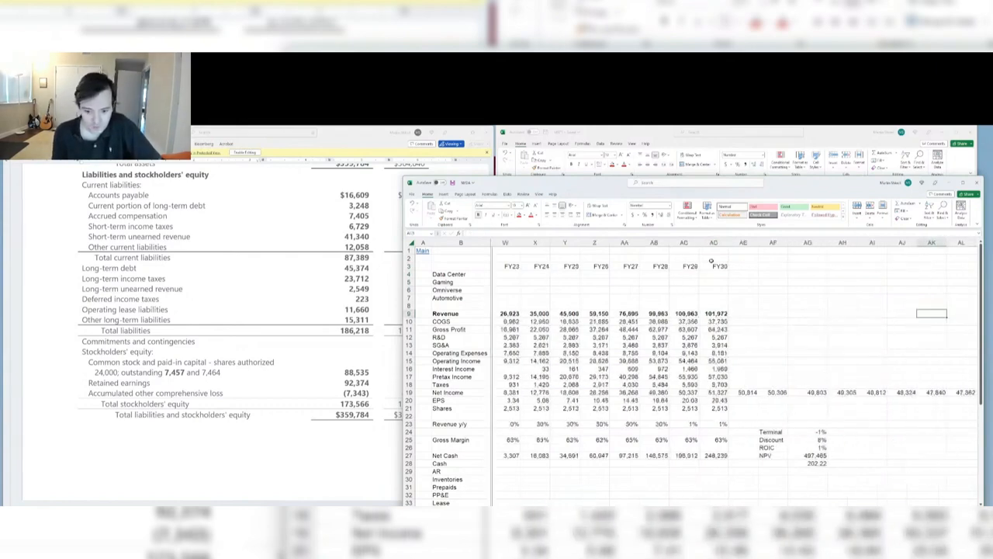
pyautogui.press('Left')
pyautogui.press('Left')
pyautogui.press('Left')
pyautogui.press('Left')
pyautogui.press('Down')
pyautogui.press('Down')
pyautogui.press('Down')
pyautogui.press('Down')
pyautogui.press('Down')
pyautogui.press('Down')
pyautogui.press('Down')
pyautogui.press('Down')
pyautogui.press('Down')
pyautogui.press('Down')
pyautogui.press('Down')
pyautogui.press('Down')
pyautogui.press('Down')
pyautogui.press('Down')
pyautogui.press('Down')
pyautogui.press('Down')
pyautogui.press('Down')
pyautogui.press('Down')
pyautogui.press('Down')
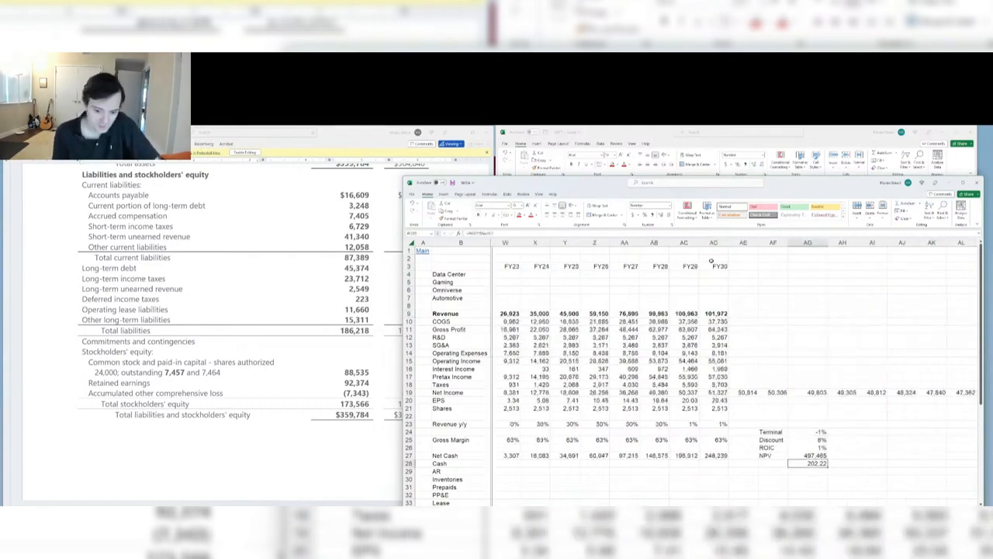
pyautogui.press('Down')
pyautogui.write('=')
pyautogui.press('Up')
pyautogui.write('/')
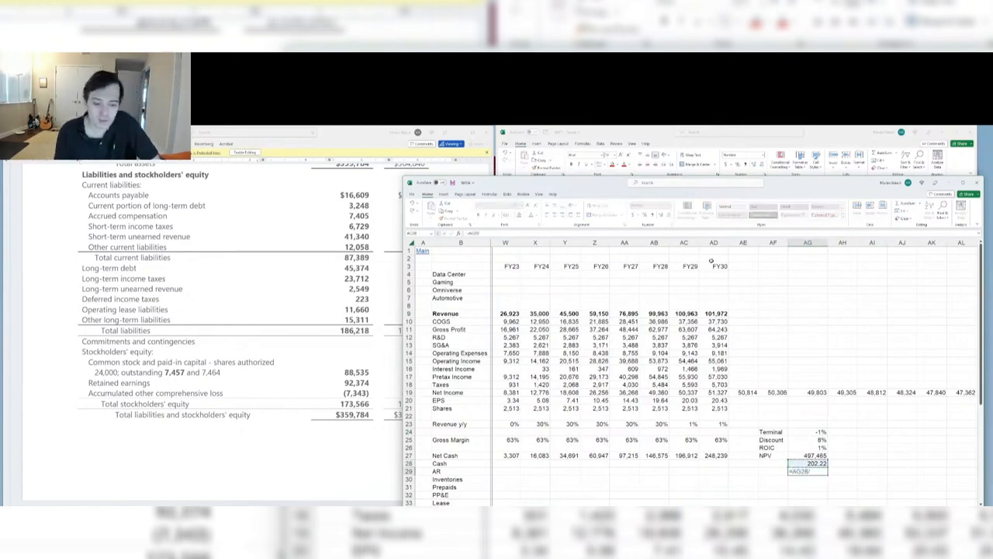
pyautogui.hotkey('ctrl', 'pageup')
pyautogui.click(793, 262)
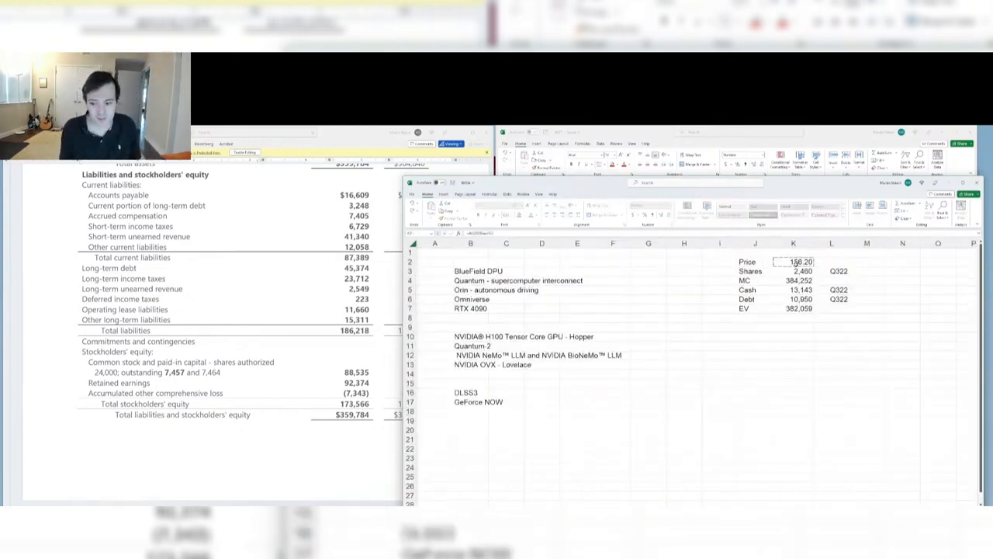
pyautogui.press('Tab')
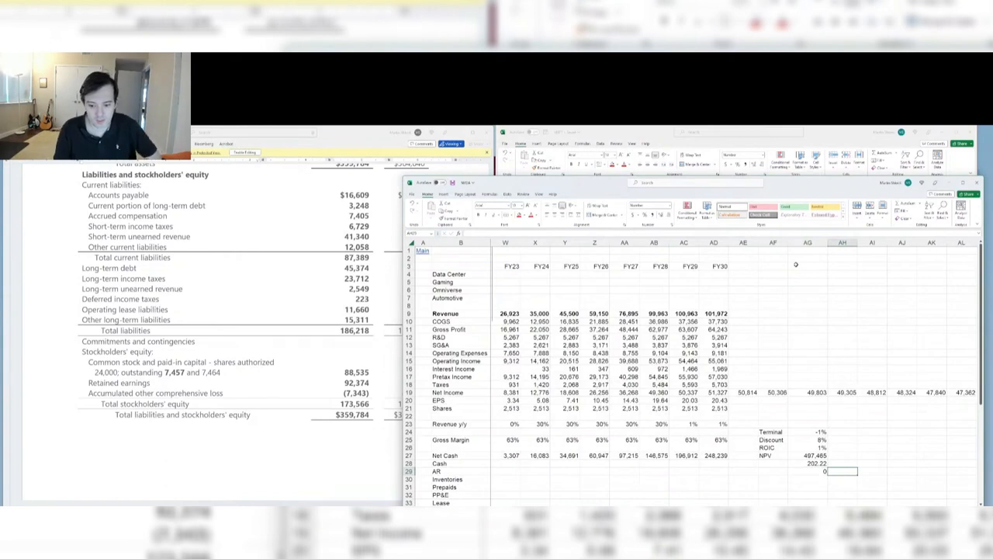
pyautogui.press('Left')
pyautogui.hotkey('ctrl', 'shift', '5')
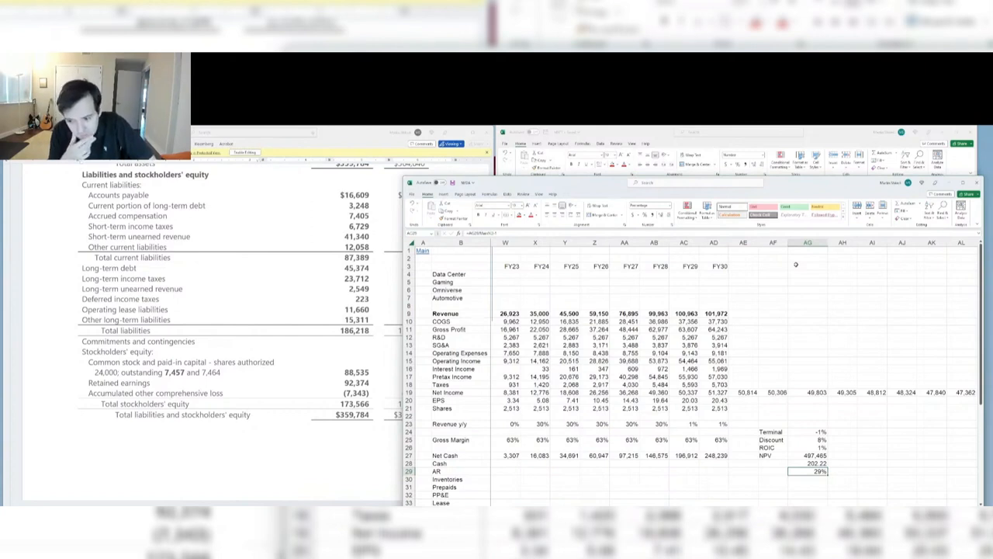
pyautogui.press('Left')
pyautogui.press('Left')
pyautogui.press('Left')
pyautogui.press('Left')
pyautogui.press('Left')
pyautogui.press('Left')
pyautogui.press('Left')
pyautogui.press('Left')
pyautogui.press('Left')
pyautogui.press('Left')
pyautogui.press('Left')
pyautogui.press('Left')
pyautogui.press('Left')
pyautogui.press('Left')
pyautogui.press('Left')
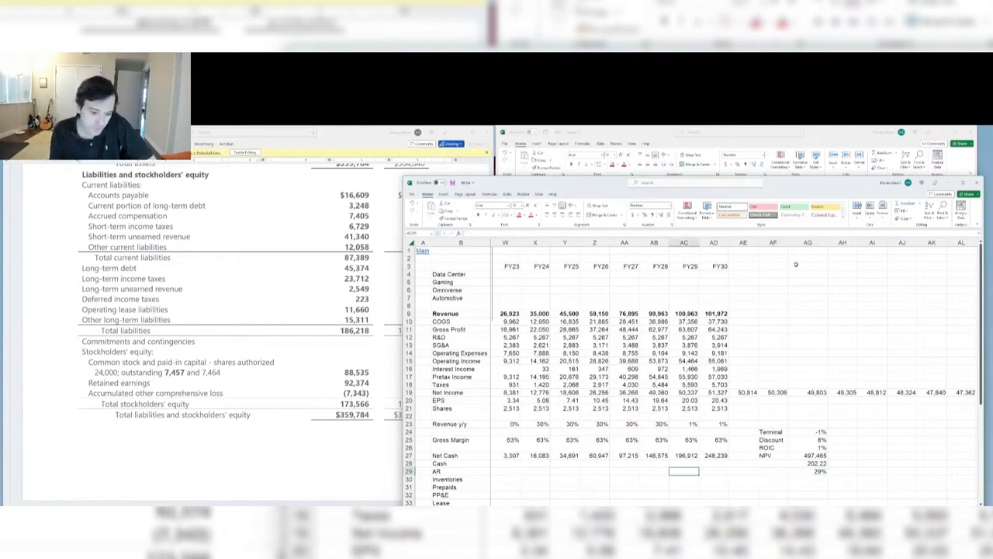
pyautogui.hotkey('ctrl', 'Right')
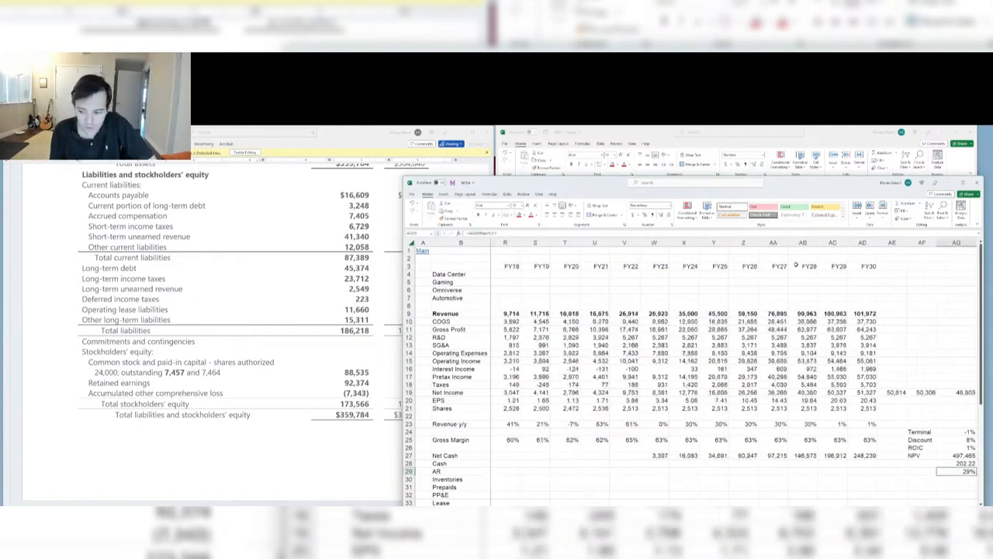
pyautogui.press('Right')
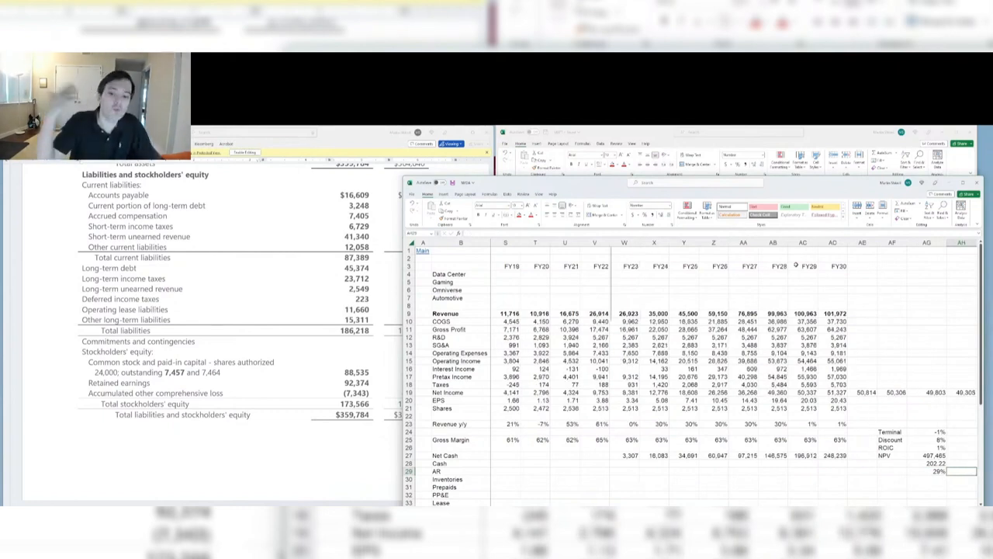
pyautogui.click(613, 308)
pyautogui.click(792, 394)
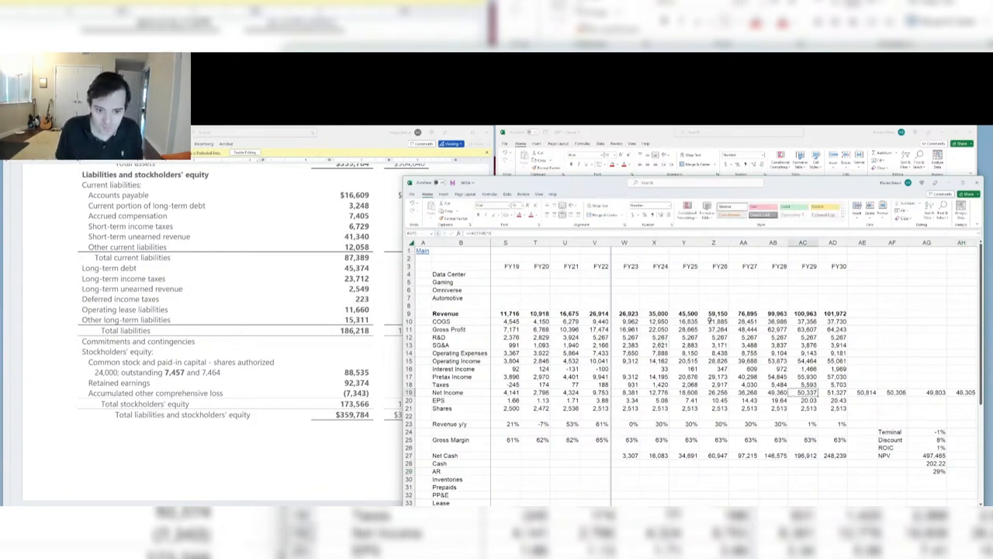
# Check the upside formula in AG29 below the value per share
pyautogui.click(932, 471)
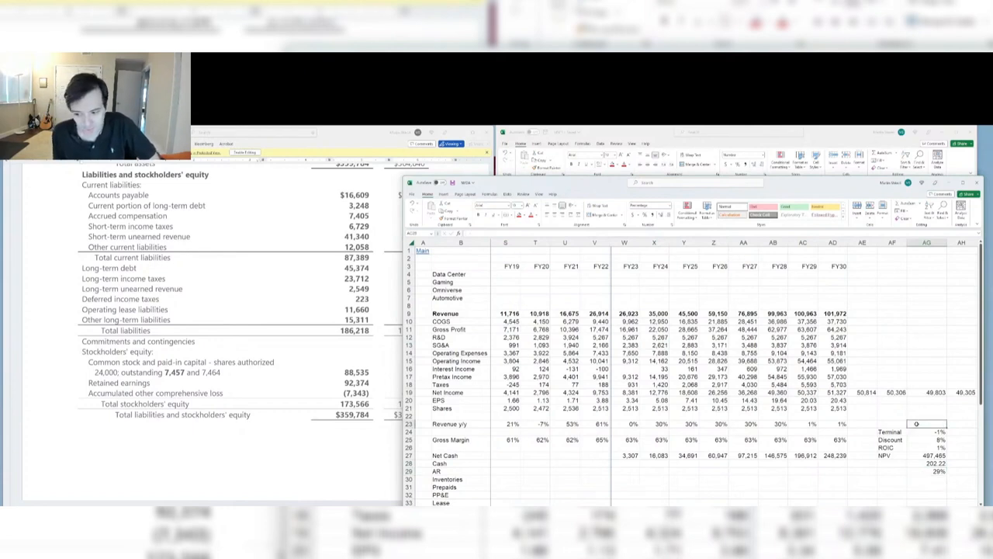
pyautogui.hscroll(1, 884, 443)
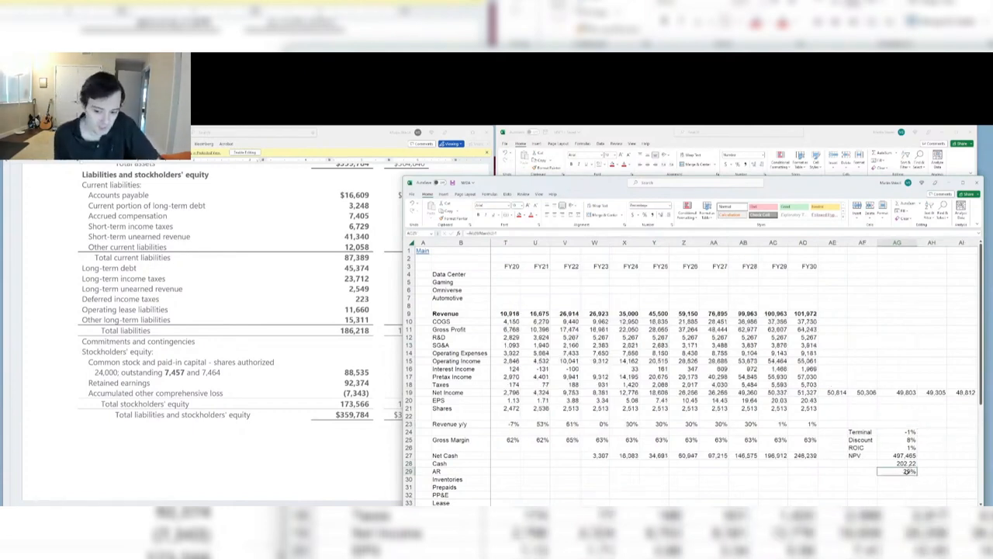
pyautogui.press('F2')
pyautogui.press('Escape')
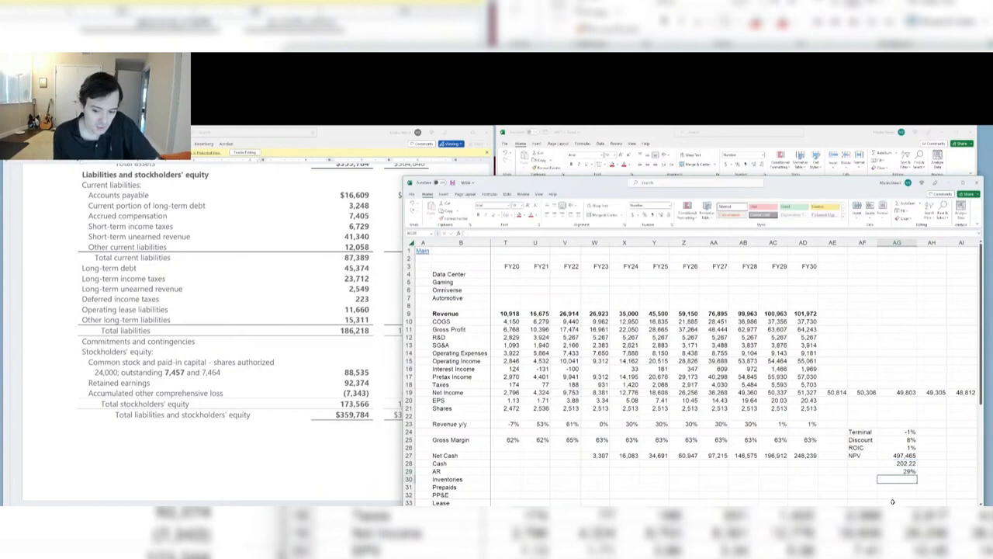
# Examine the projected FY23 to FY30 revenue against the historical revenue from FY15 to FY22
pyautogui.moveTo(803, 313); pyautogui.dragTo(585, 314)
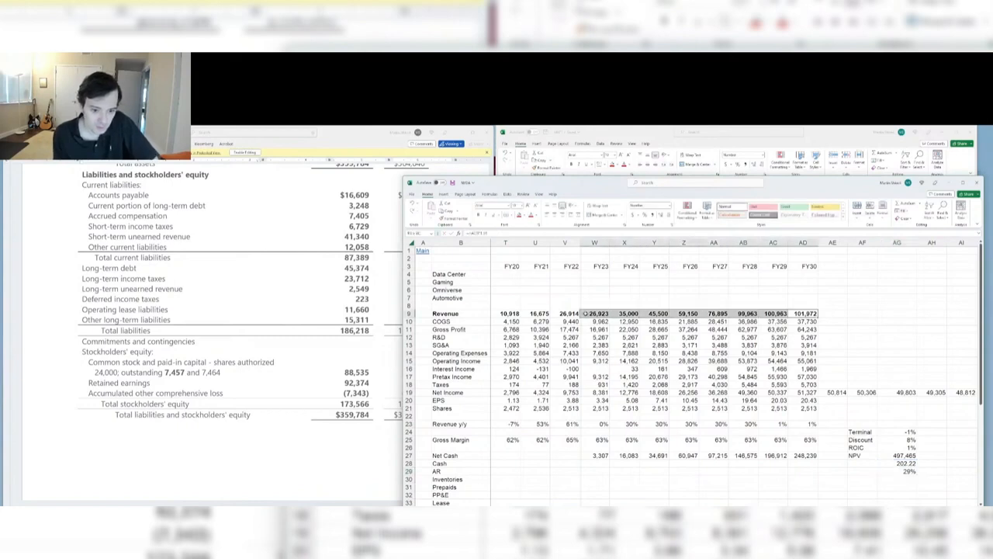
pyautogui.moveTo(741, 369); pyautogui.dragTo(404, 328)
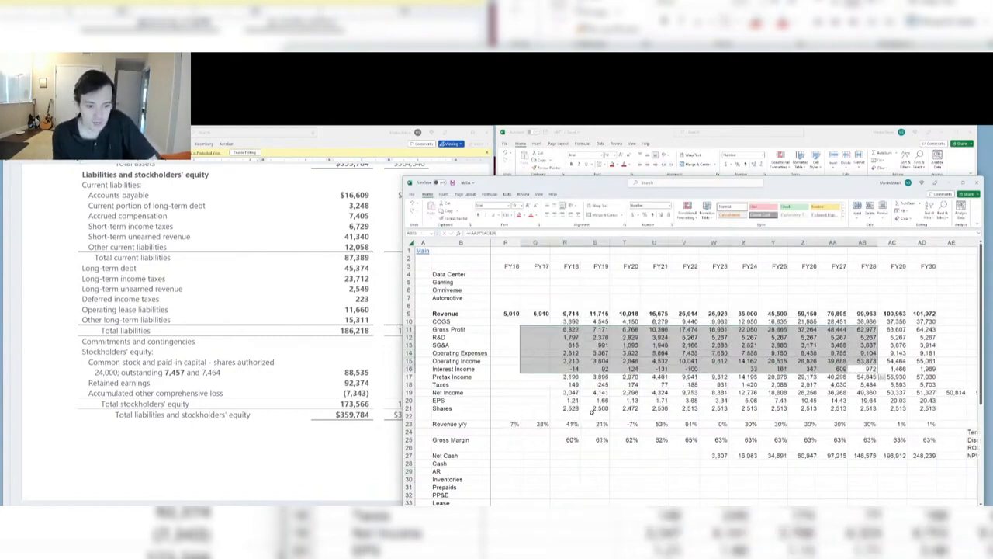
pyautogui.click(596, 409)
pyautogui.moveTo(596, 367); pyautogui.dragTo(534, 332)
pyautogui.click(510, 337)
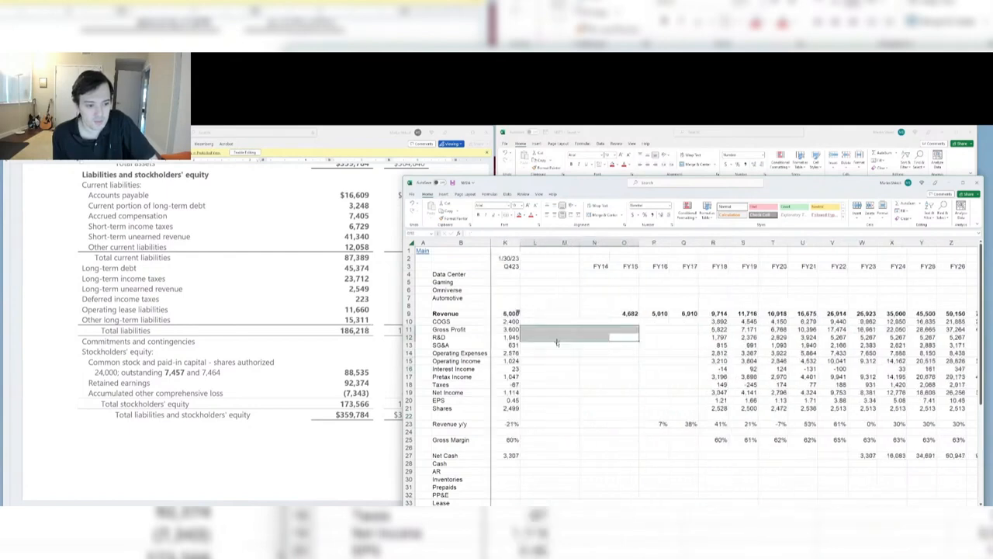
pyautogui.moveTo(631, 314); pyautogui.dragTo(846, 313)
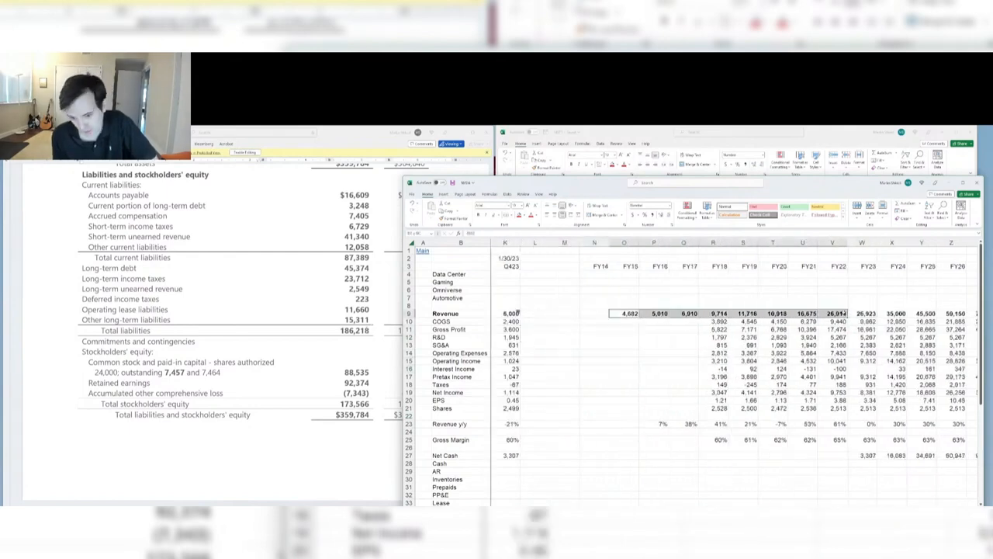
pyautogui.click(798, 400)
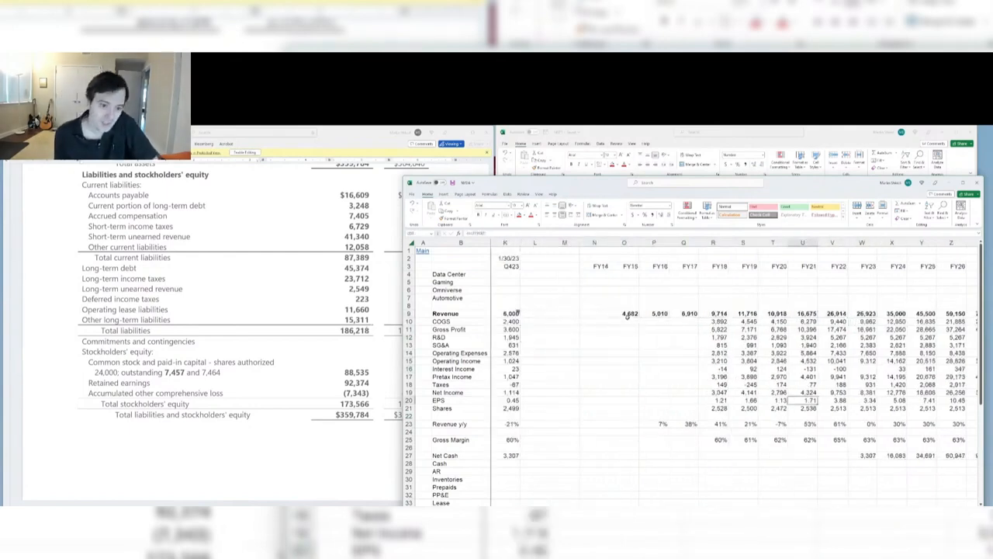
pyautogui.moveTo(627, 314); pyautogui.dragTo(845, 314)
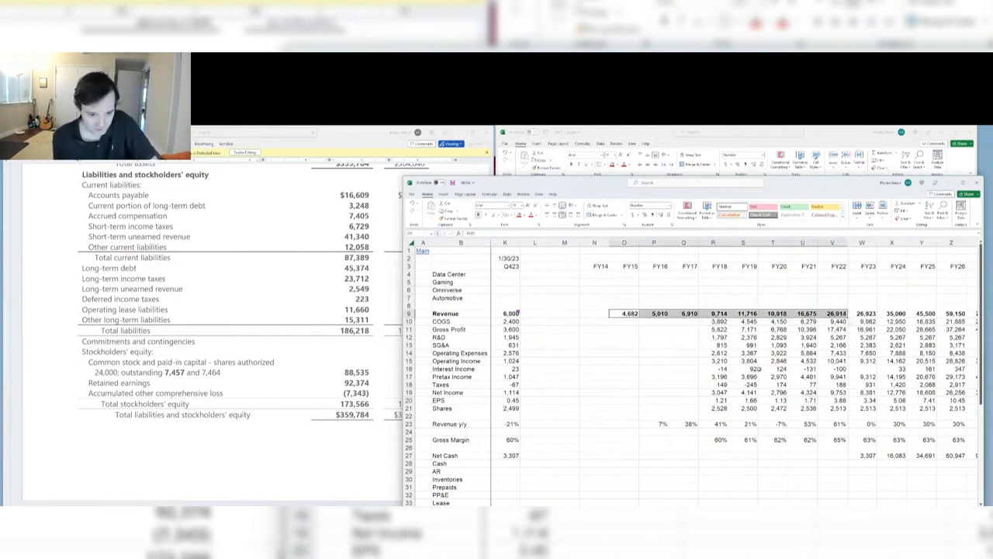
pyautogui.click(769, 357)
pyautogui.moveTo(833, 314); pyautogui.dragTo(626, 315)
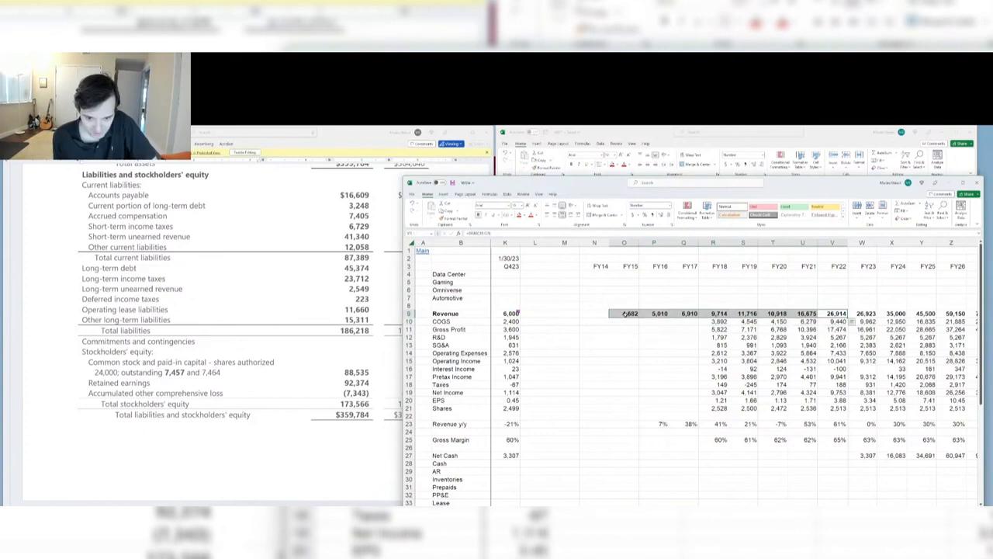
pyautogui.click(853, 316)
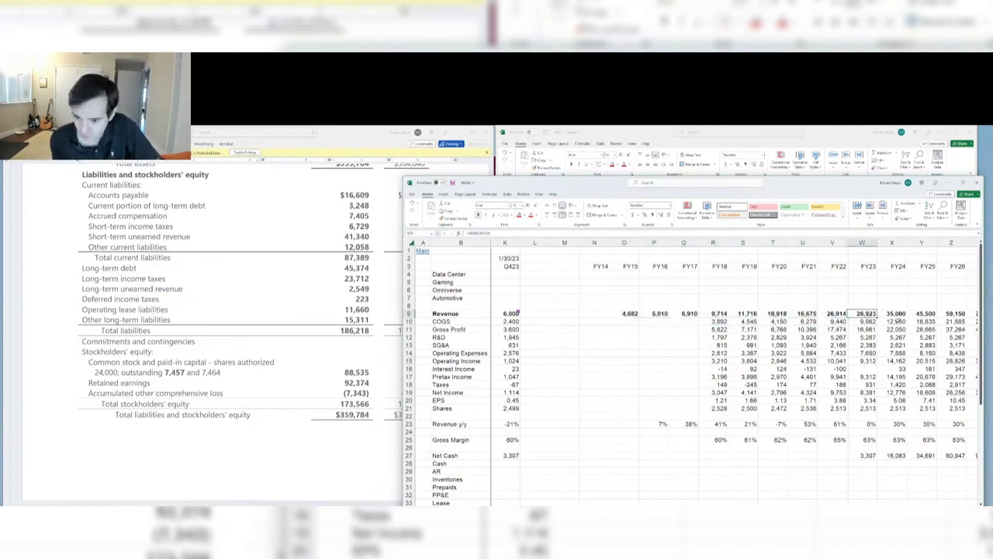
pyautogui.click(896, 313)
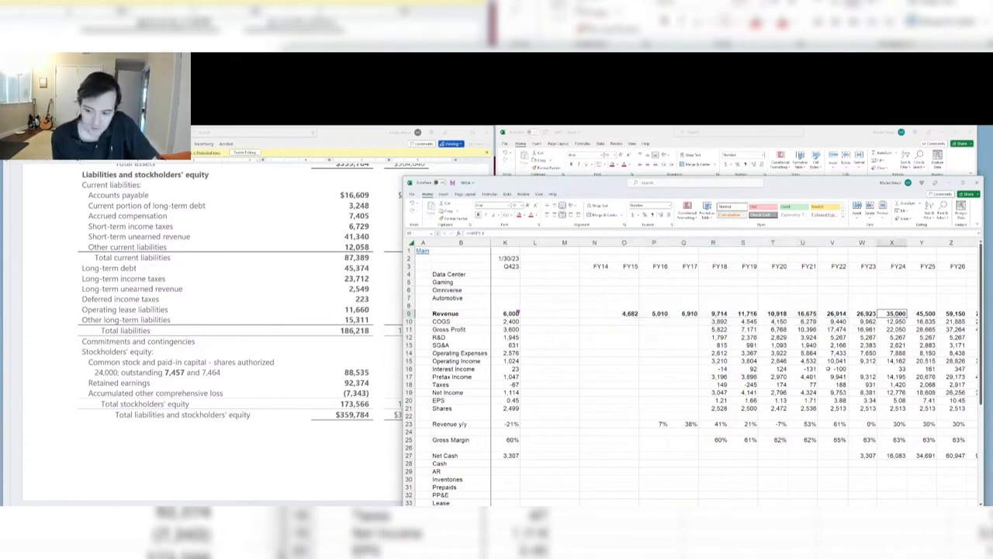
# Review the whole revenue row from FY15 through FY30, including the stretch from FY22 to FY30
pyautogui.moveTo(788, 362)
pyautogui.mouseDown()
pyautogui.moveTo(970, 357)
pyautogui.moveTo(536, 340)
pyautogui.moveTo(970, 369)
pyautogui.moveTo(602, 320)
pyautogui.mouseUp()
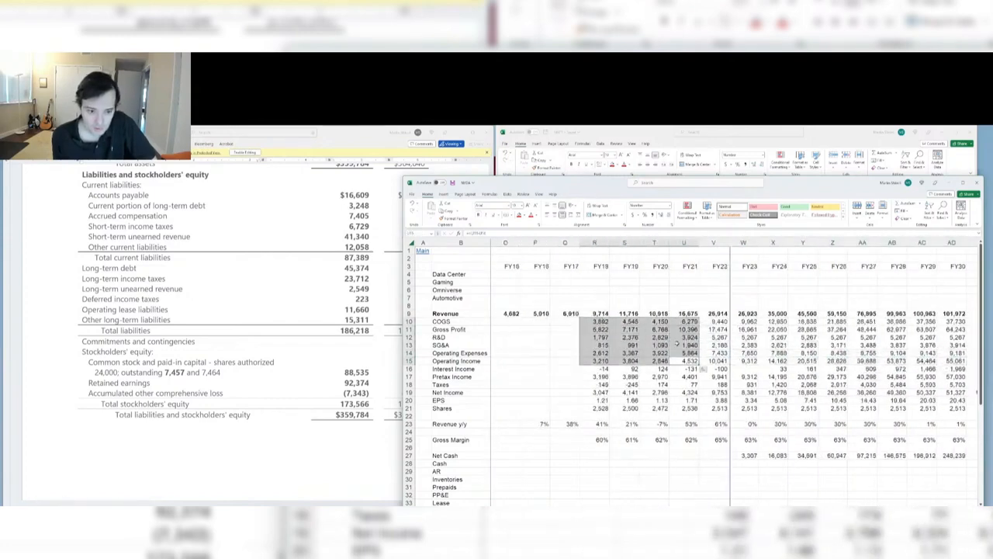
pyautogui.click(717, 312)
pyautogui.moveTo(502, 314); pyautogui.dragTo(962, 314)
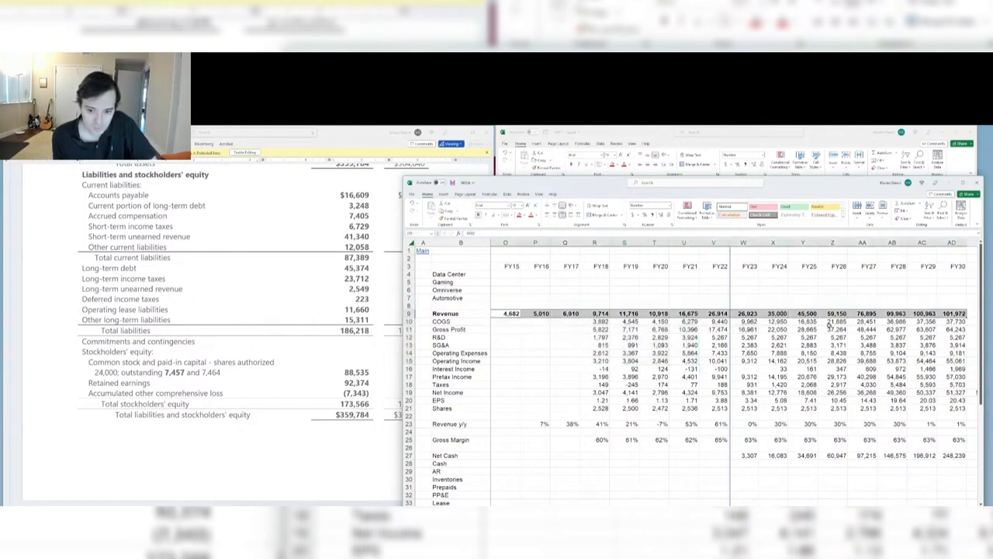
pyautogui.moveTo(629, 314); pyautogui.dragTo(931, 315)
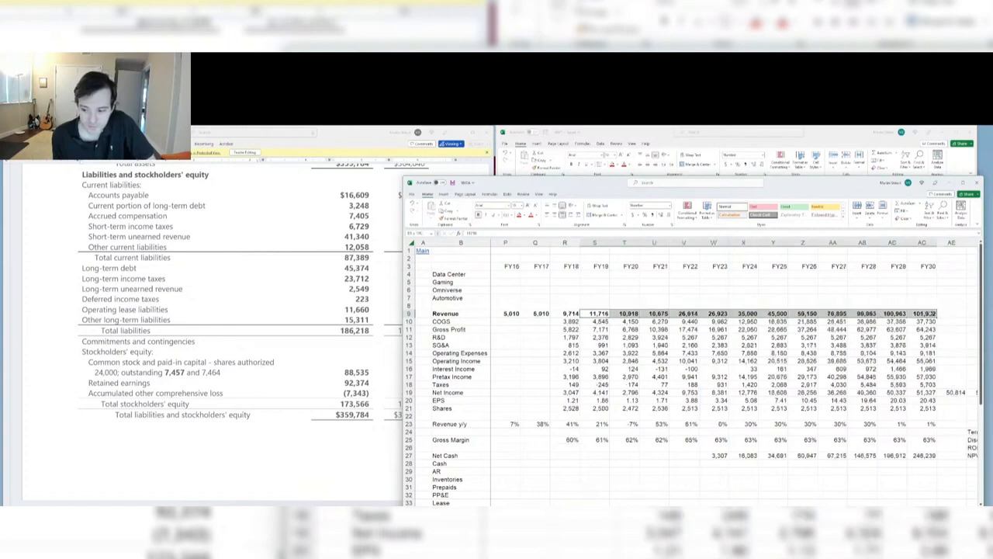
pyautogui.moveTo(922, 344); pyautogui.dragTo(922, 315)
pyautogui.click(696, 313)
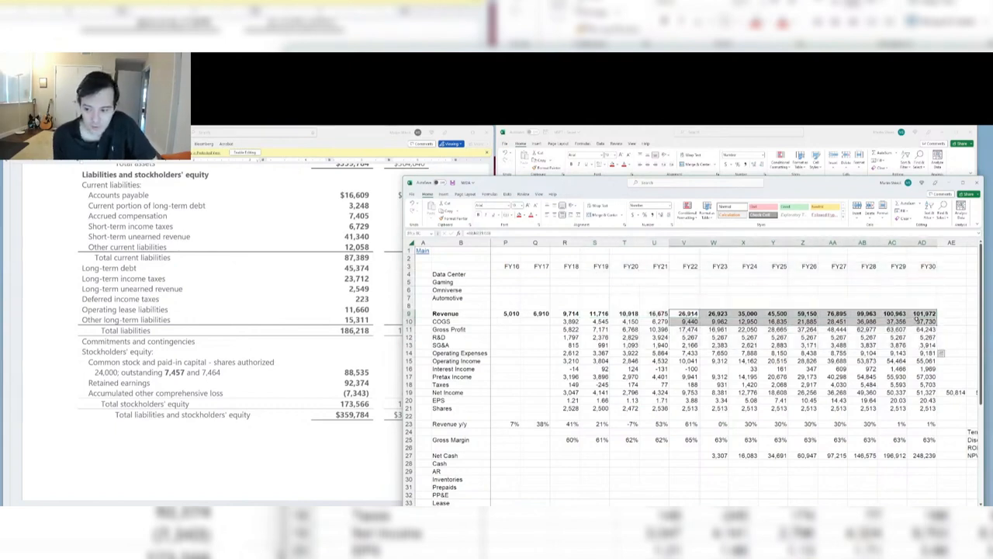
# Examine the FY27 to FY30 net income and growth rows and recheck the upside formula in AG29
pyautogui.click(909, 367)
pyautogui.moveTo(833, 391); pyautogui.dragTo(927, 424)
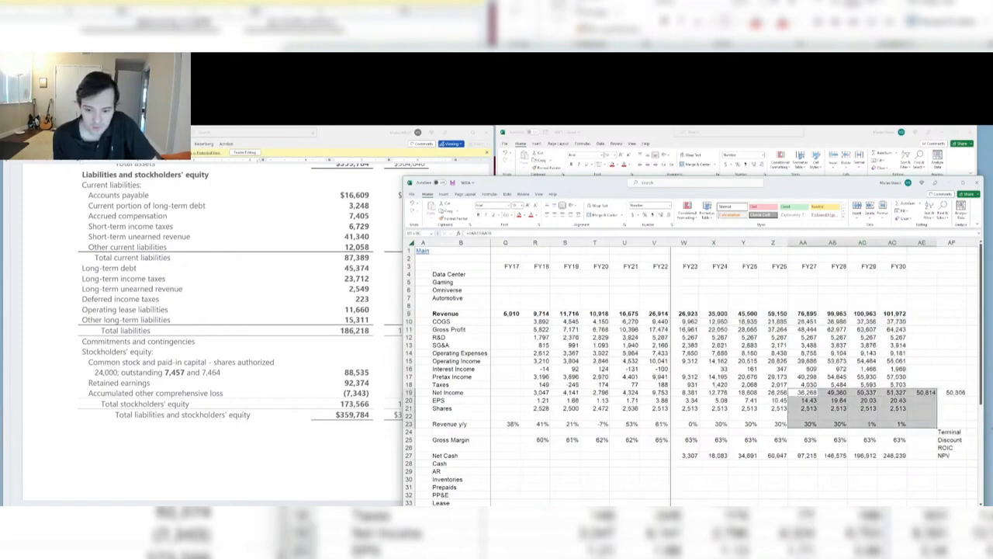
pyautogui.click(947, 457)
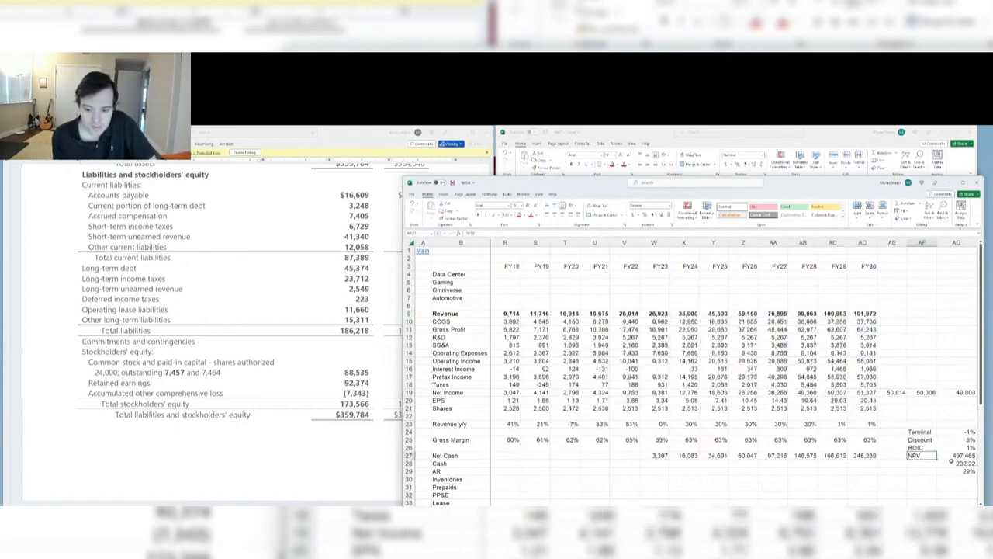
pyautogui.doubleClick(959, 471)
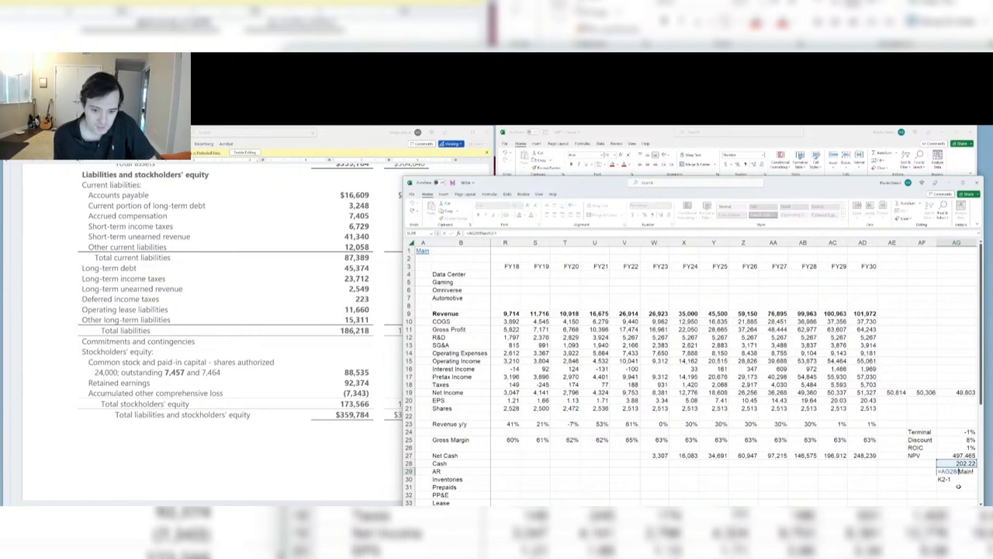
pyautogui.press('Return')
# Check the FY23 and FY30 revenue cells and view the price and enterprise value data on the Main sheet
pyautogui.click(655, 314)
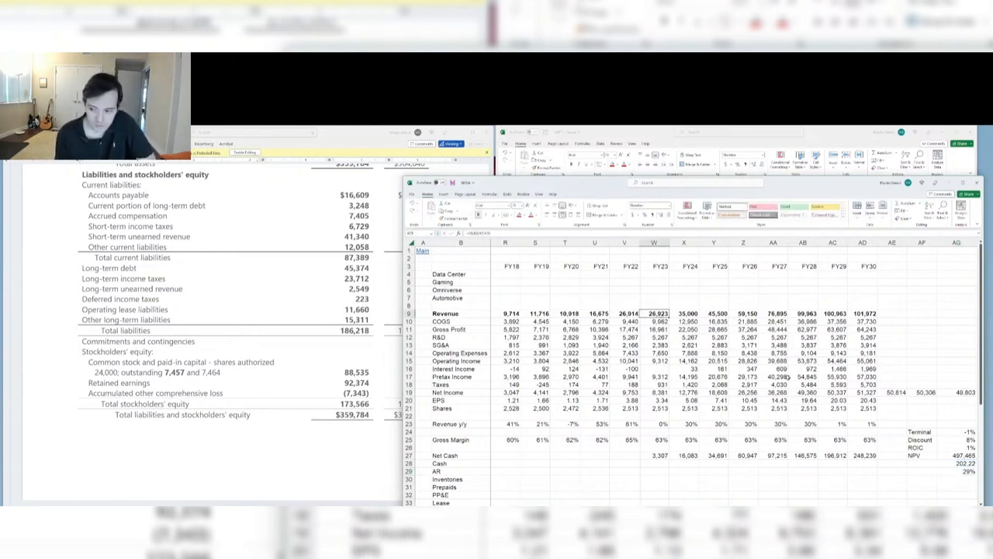
pyautogui.hotkey('ctrl', 'Right')
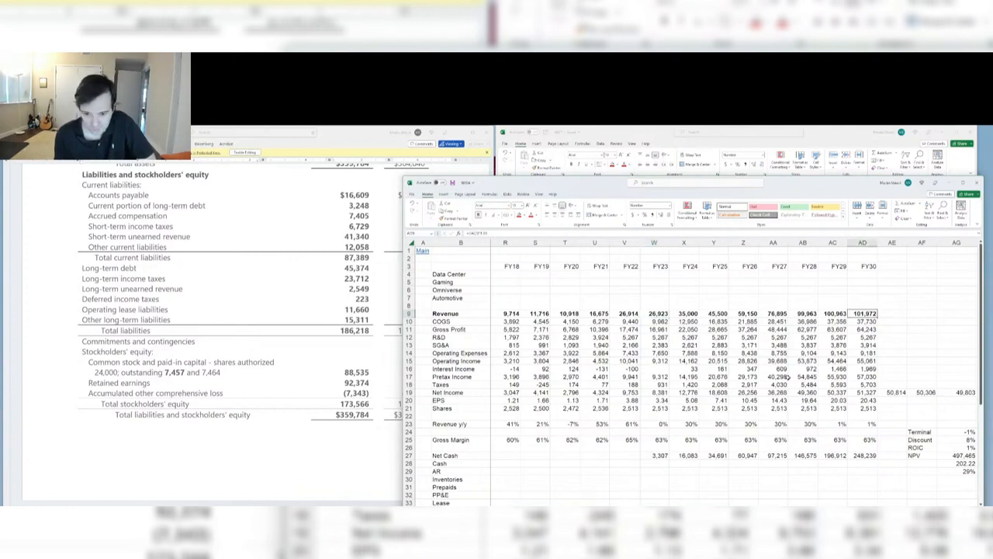
pyautogui.hotkey('ctrl', 'Left')
pyautogui.hotkey('ctrl', 'Right')
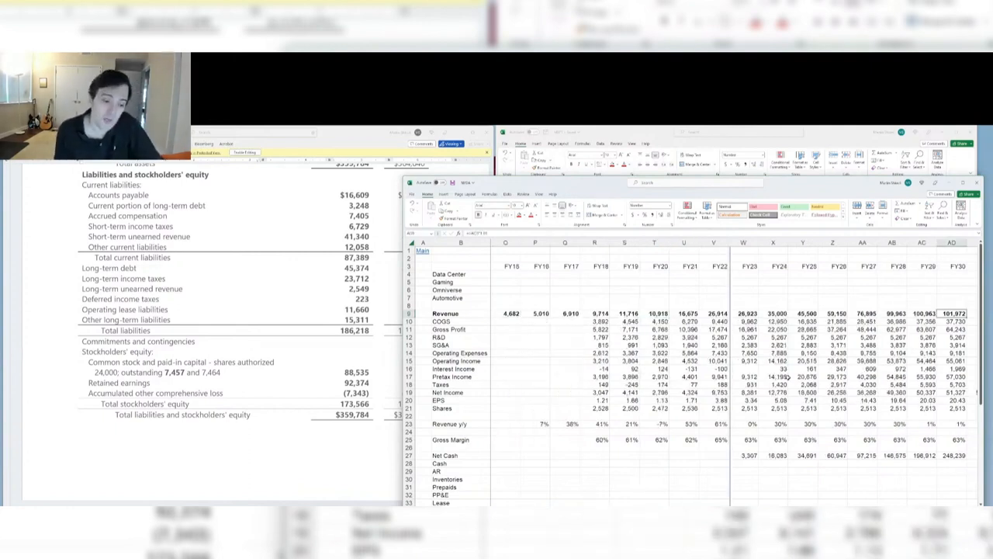
pyautogui.hotkey('ctrl', 'pageup')
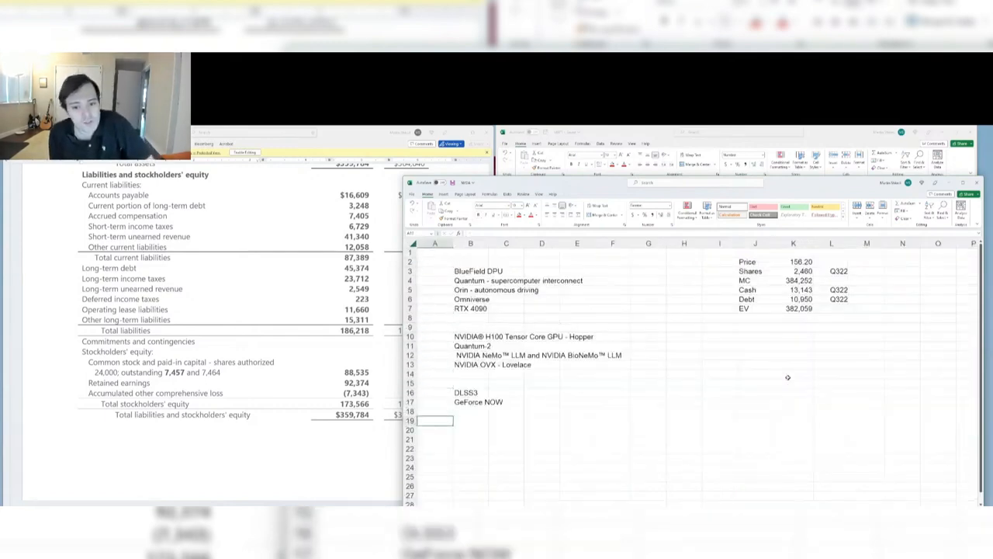
pyautogui.hotkey('ctrl', 'pagedown')
# Step through the revenue row to compare the FY18 to FY22 figures with the FY23 and FY24 estimates
pyautogui.press('Left')
pyautogui.press('Right')
pyautogui.press('Right')
pyautogui.press('Right')
pyautogui.press('Right')
pyautogui.press('Right')
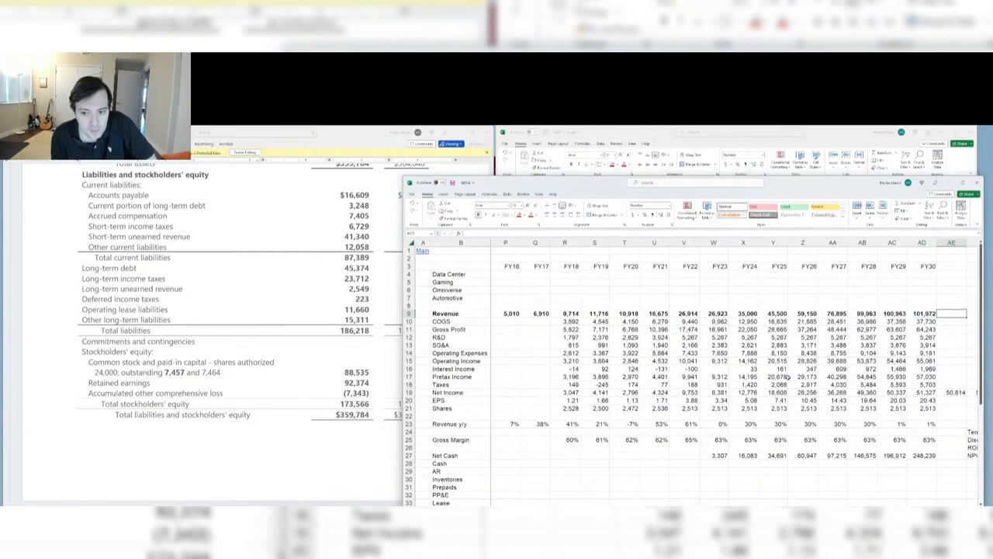
pyautogui.hotkey('ctrl', 'Left')
pyautogui.press('Left')
pyautogui.press('Left')
pyautogui.press('Left')
pyautogui.press('Left')
pyautogui.press('Left')
pyautogui.press('Left')
pyautogui.press('Left')
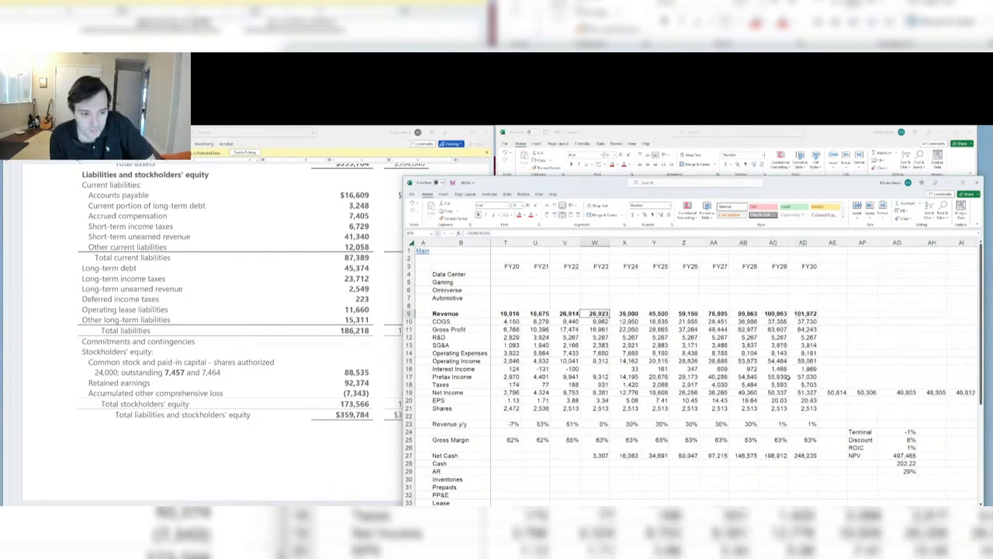
pyautogui.press('Right')
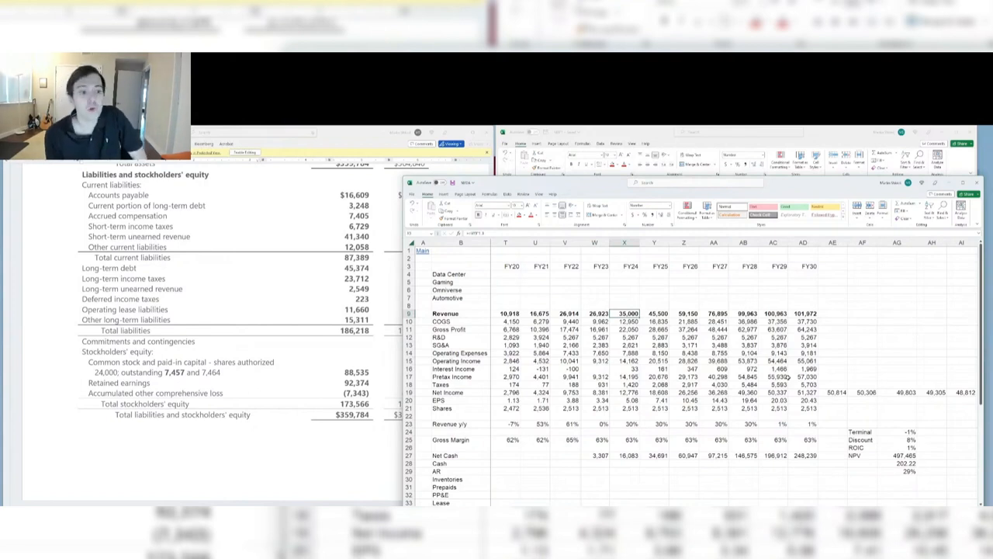
pyautogui.press('Left')
pyautogui.press('Left')
pyautogui.press('Left')
pyautogui.press('Left')
pyautogui.press('Left')
pyautogui.press('Left')
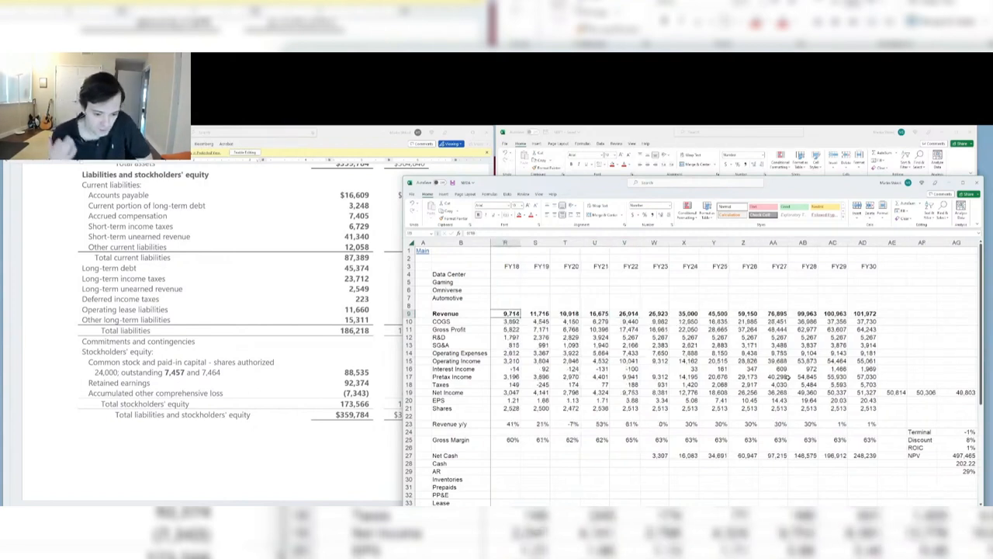
pyautogui.press('Right')
pyautogui.press('Right')
pyautogui.press('Right')
pyautogui.press('Right')
pyautogui.press('Right')
pyautogui.press('Right')
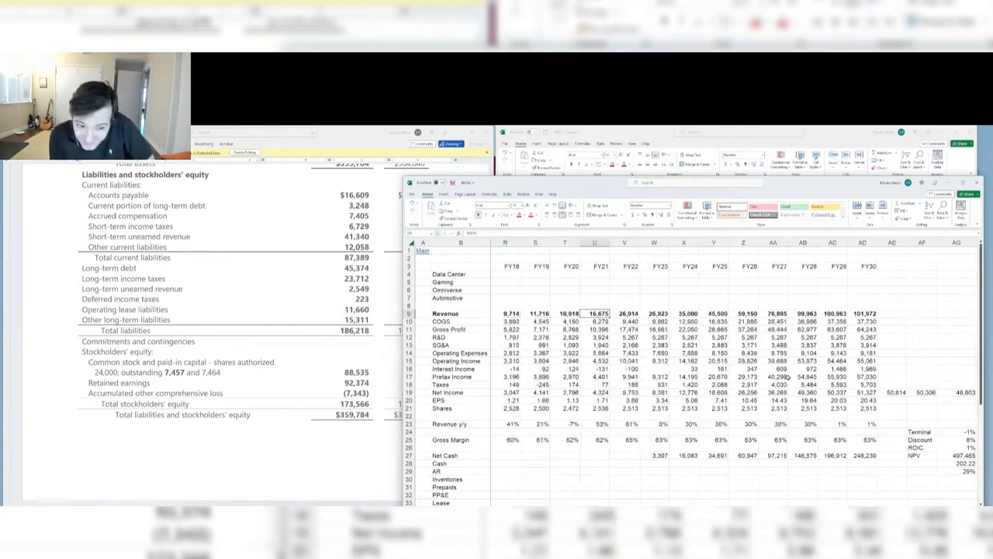
# Select the Revenue y/y cells from FY23 back to FY19 to examine the recent growth rates
pyautogui.press('Down')
pyautogui.press('Down')
pyautogui.press('Down')
pyautogui.press('Down')
pyautogui.press('Down')
pyautogui.press('Down')
pyautogui.press('Down')
pyautogui.press('Down')
pyautogui.press('Down')
pyautogui.press('Down')
pyautogui.press('Down')
pyautogui.press('Down')
pyautogui.press('Down')
pyautogui.press('Down')
pyautogui.press('Down')
pyautogui.press('Down')
pyautogui.press('Down')
pyautogui.press('Down')
pyautogui.press('Left')
pyautogui.press('Left')
pyautogui.press('Up')
pyautogui.press('Up')
pyautogui.press('Up')
pyautogui.press('Up')
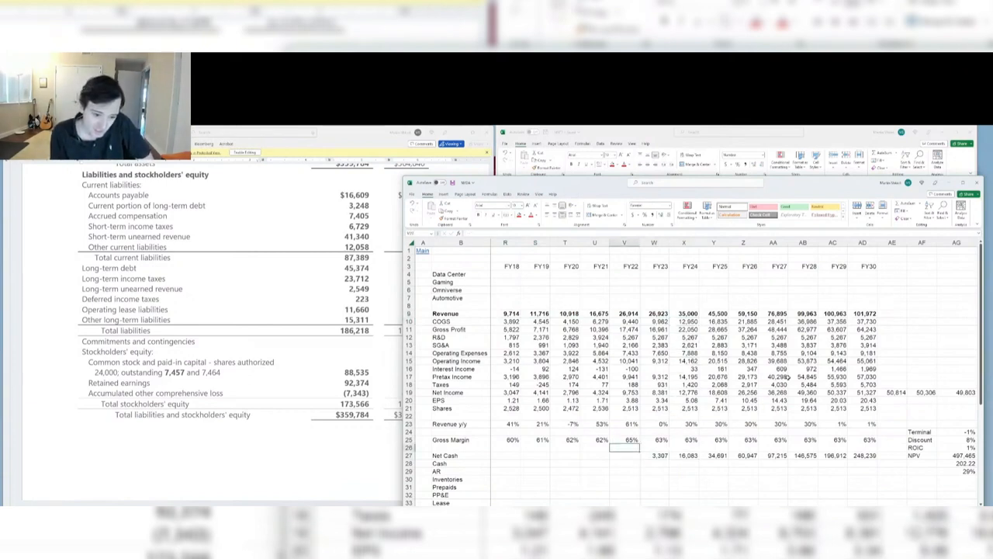
pyautogui.press('Right')
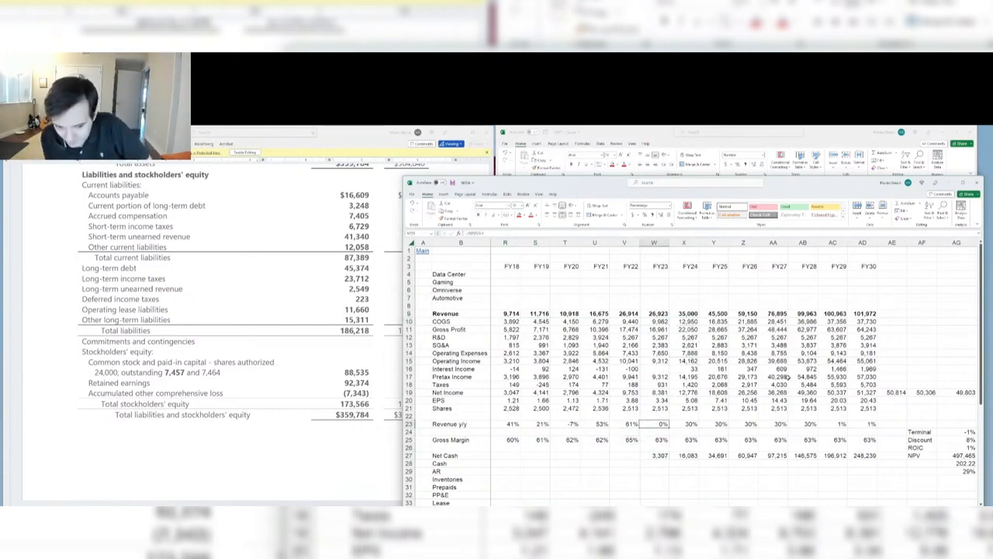
pyautogui.hotkey('shift', 'Left')
pyautogui.hotkey('shift', 'Left')
pyautogui.hotkey('shift', 'Left')
pyautogui.hotkey('shift', 'Left')
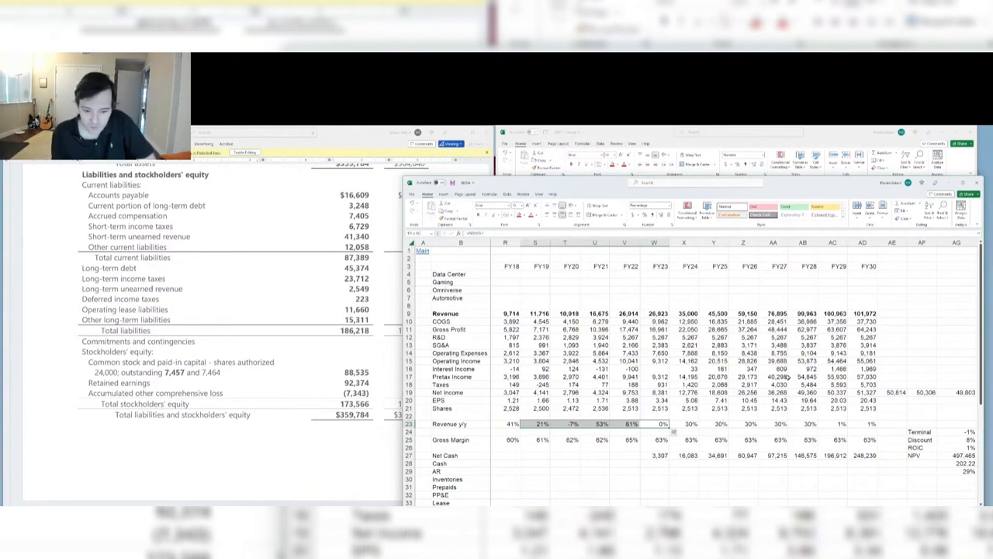
# Check the FY24 to FY26 Revenue y/y cells and the FY30 revenue estimate
pyautogui.press('Right')
pyautogui.press('Right')
pyautogui.press('Right')
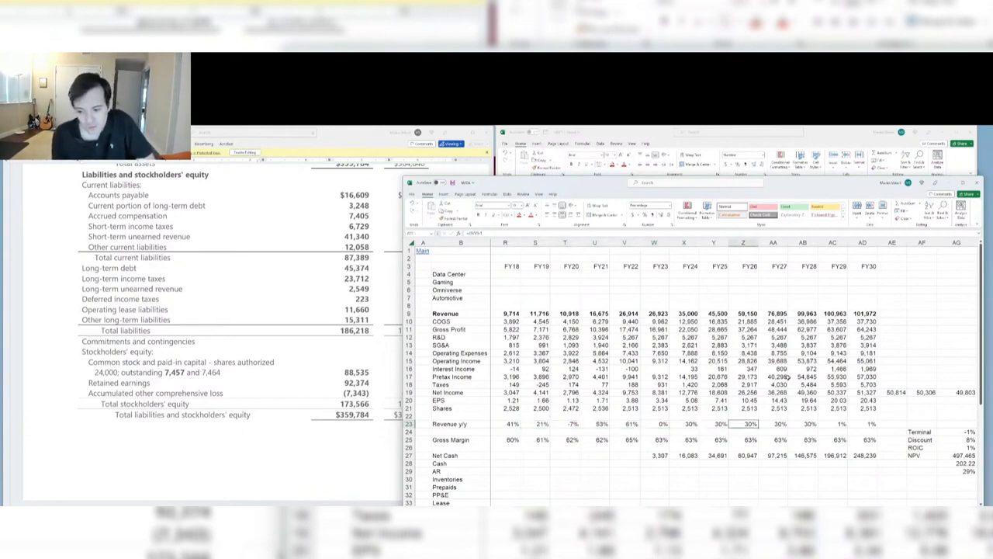
pyautogui.hotkey('ctrl', 'Up')
pyautogui.hotkey('ctrl', 'Up')
pyautogui.hotkey('ctrl', 'Up')
pyautogui.press('Down')
pyautogui.press('Down')
pyautogui.press('Down')
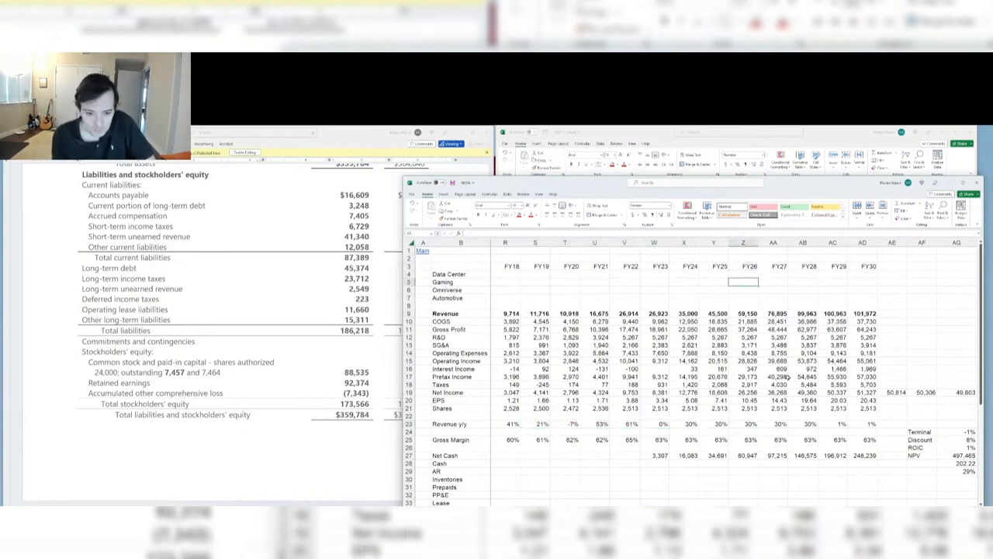
pyautogui.hotkey('ctrl', 'Down')
pyautogui.hotkey('ctrl', 'Right')
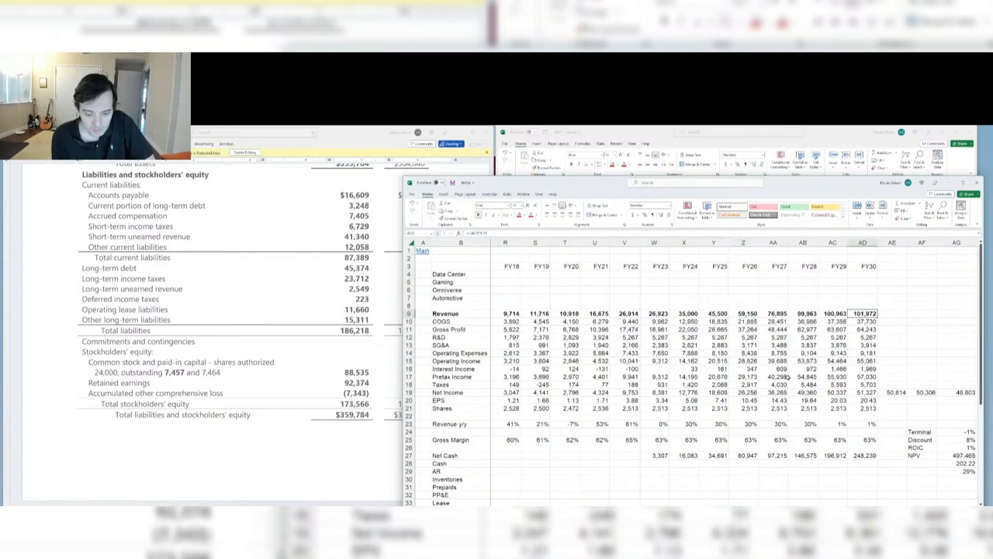
# Trace the Revenue row past FY30 and back to the FY24 estimate to review the projected growth path
pyautogui.hotkey('ctrl', 'Left')
pyautogui.hotkey('ctrl', 'Right')
pyautogui.press('Right')
pyautogui.press('Right')
pyautogui.press('Right')
pyautogui.press('Right')
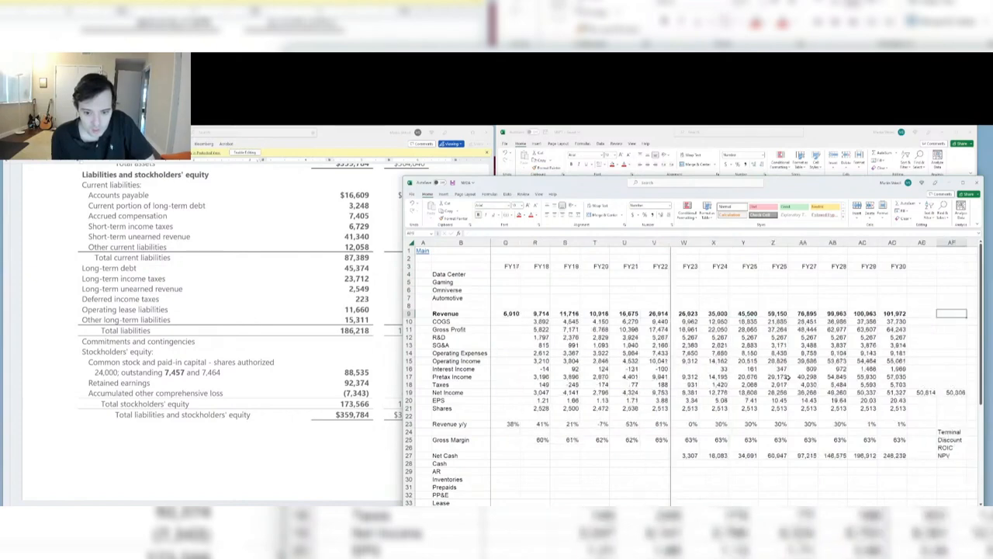
pyautogui.hotkey('ctrl', 'Left')
pyautogui.press('Left')
pyautogui.press('Left')
pyautogui.press('Left')
pyautogui.press('Left')
pyautogui.press('Left')
pyautogui.press('Left')
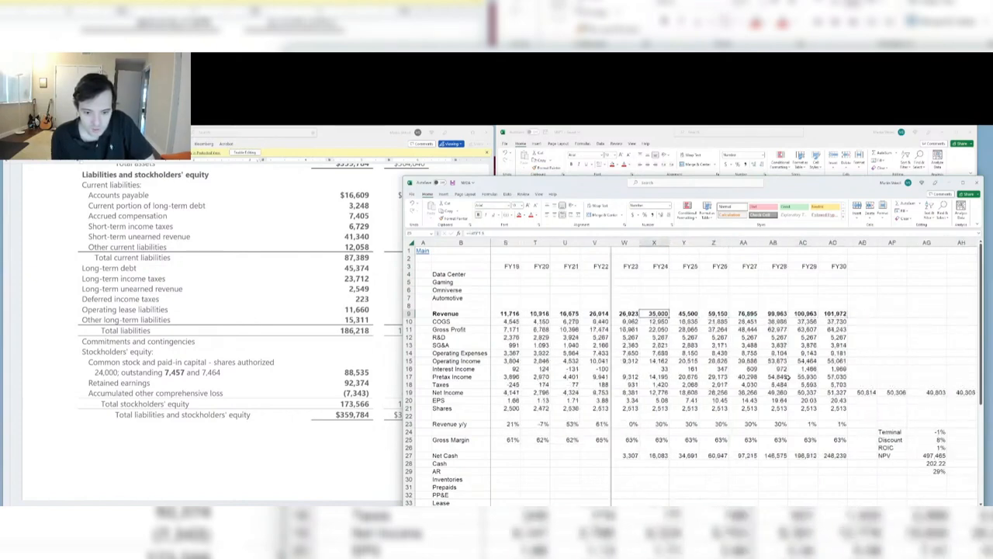
# Go from the FY24 revenue estimate to the valuation block and inspect the upside formula in AG29
pyautogui.press('Right')
pyautogui.press('Right')
pyautogui.press('Right')
pyautogui.press('Right')
pyautogui.press('Right')
pyautogui.press('Right')
pyautogui.press('Right')
pyautogui.press('Right')
pyautogui.press('Right')
pyautogui.press('Right')
pyautogui.press('Right')
pyautogui.press('Left')
pyautogui.press('Left')
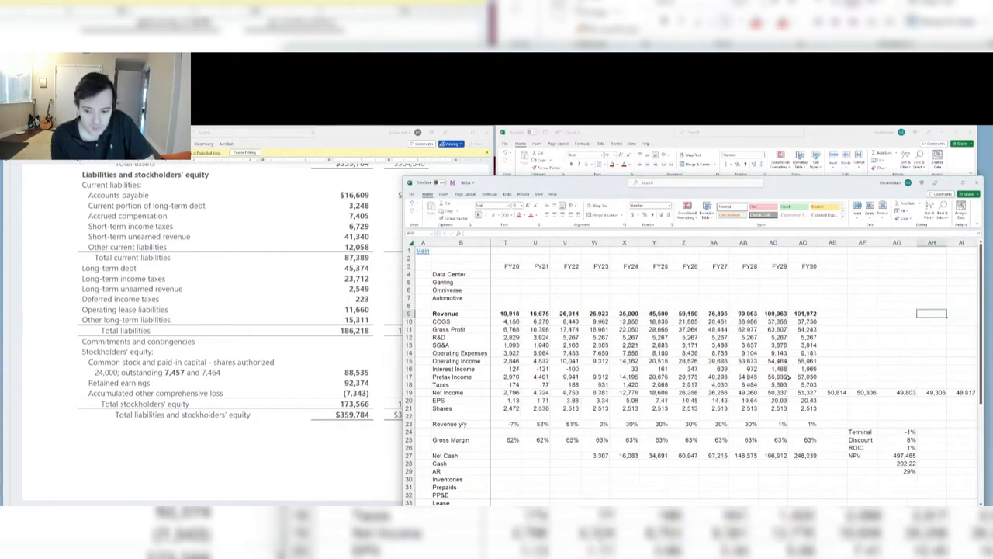
pyautogui.hotkey('ctrl', 'Down')
pyautogui.hotkey('ctrl', 'Down')
pyautogui.hotkey('ctrl', 'Down')
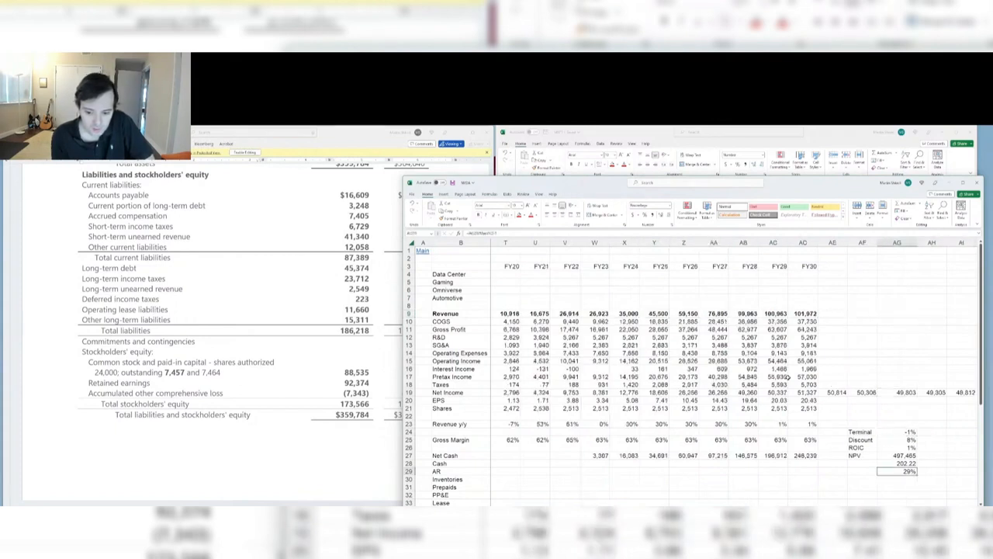
# Compare the terminal growth rate in AG24, the value per share in AG28 and the upside percentage in AG29
pyautogui.hotkey('ctrl', 'Up')
pyautogui.hotkey('ctrl', 'Down')
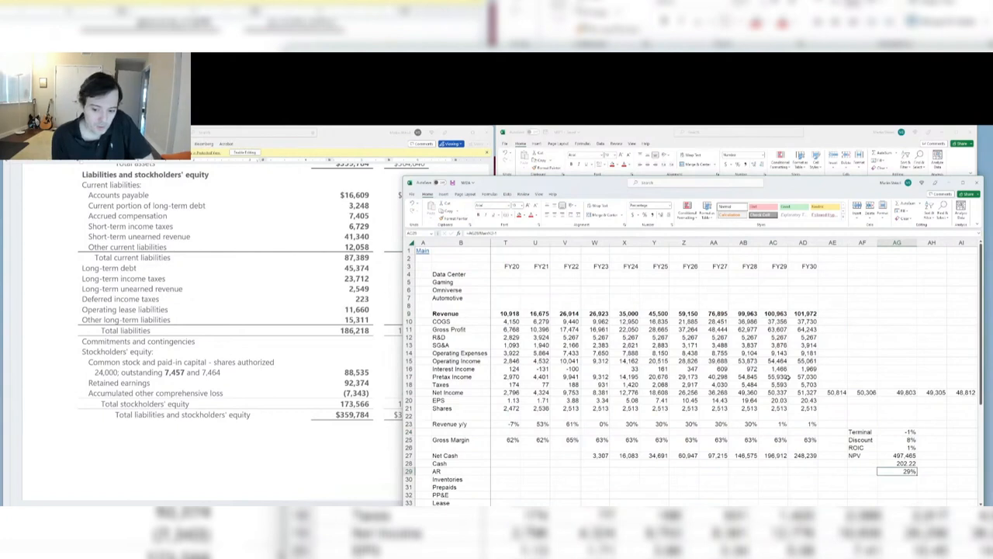
pyautogui.press('Up')
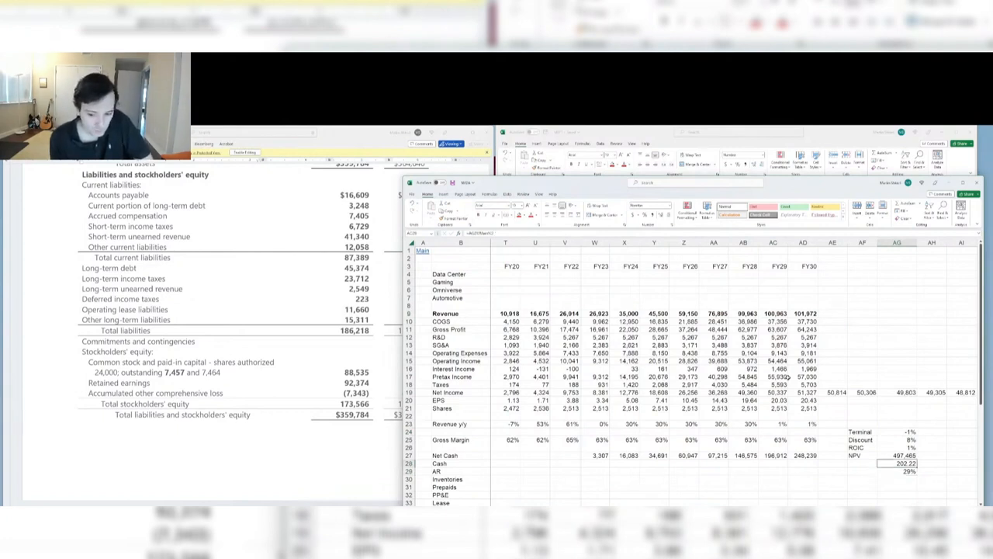
pyautogui.hotkey('ctrl', 'Up')
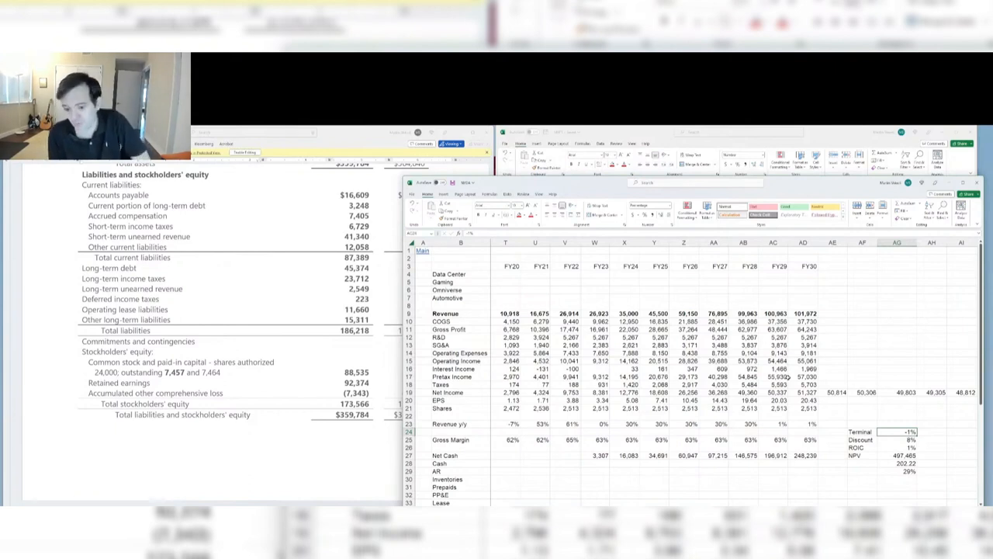
pyautogui.hotkey('ctrl', 'Down')
pyautogui.hotkey('ctrl', 'Up')
pyautogui.hotkey('ctrl', 'Down')
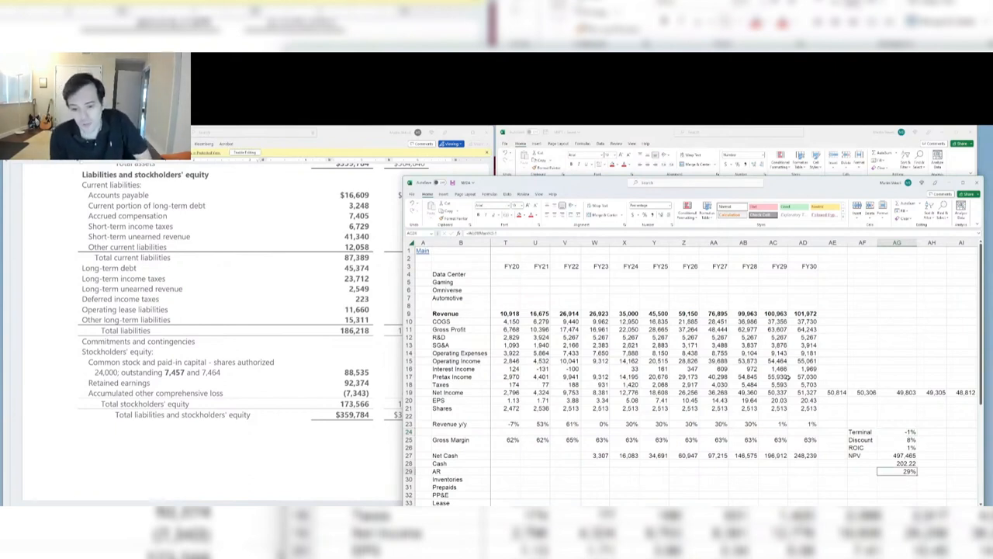
pyautogui.press('Up')
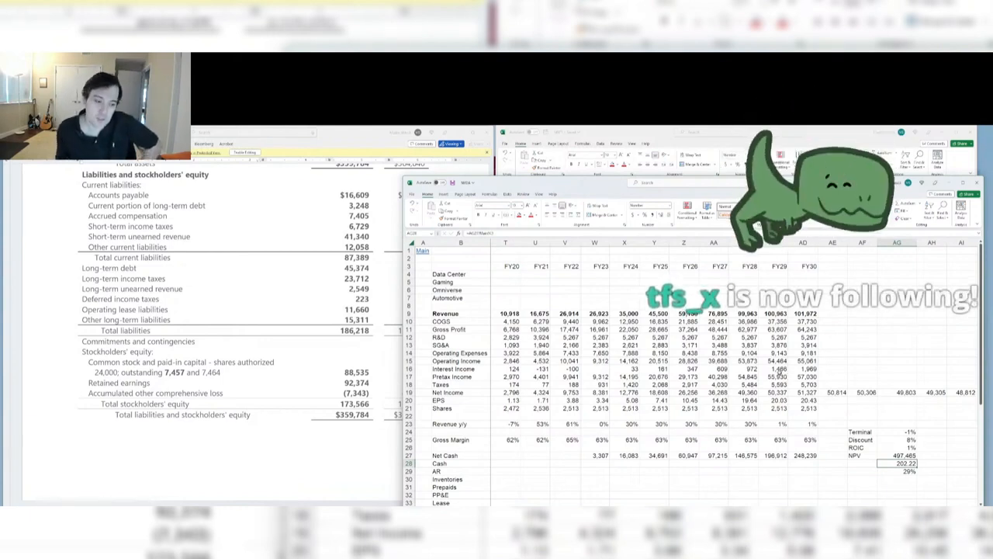
# Highlight the blank segment rows for FY17 to FY22 and the columns through FY30, and check FY30 revenue
pyautogui.moveTo(815, 314); pyautogui.dragTo(929, 273)
pyautogui.click(736, 292)
pyautogui.moveTo(928, 273); pyautogui.dragTo(523, 302)
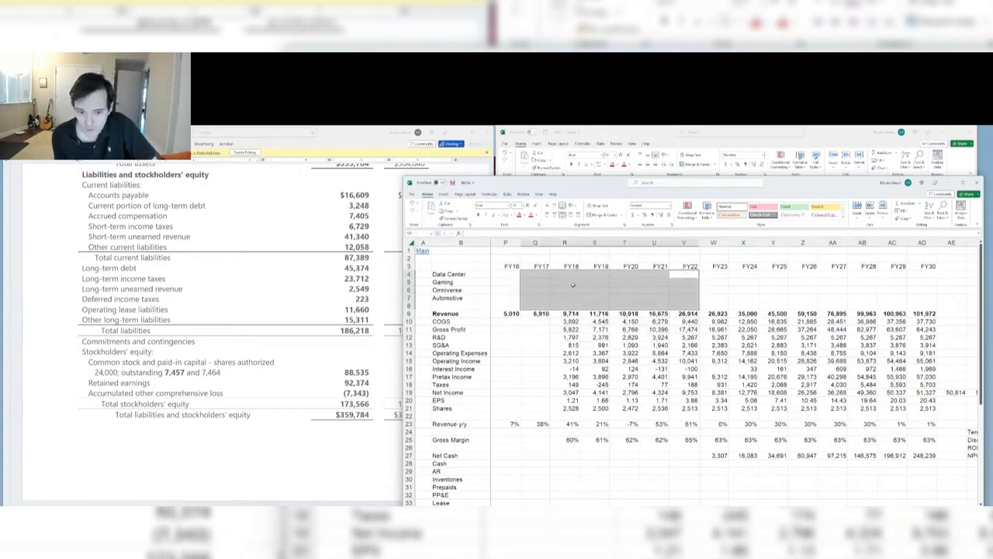
pyautogui.moveTo(718, 266); pyautogui.dragTo(904, 241)
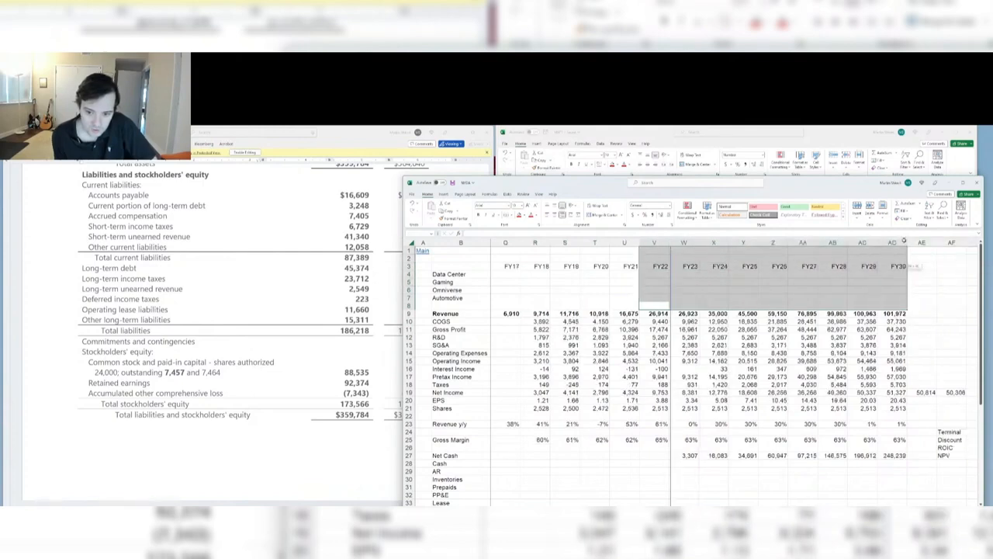
pyautogui.click(896, 312)
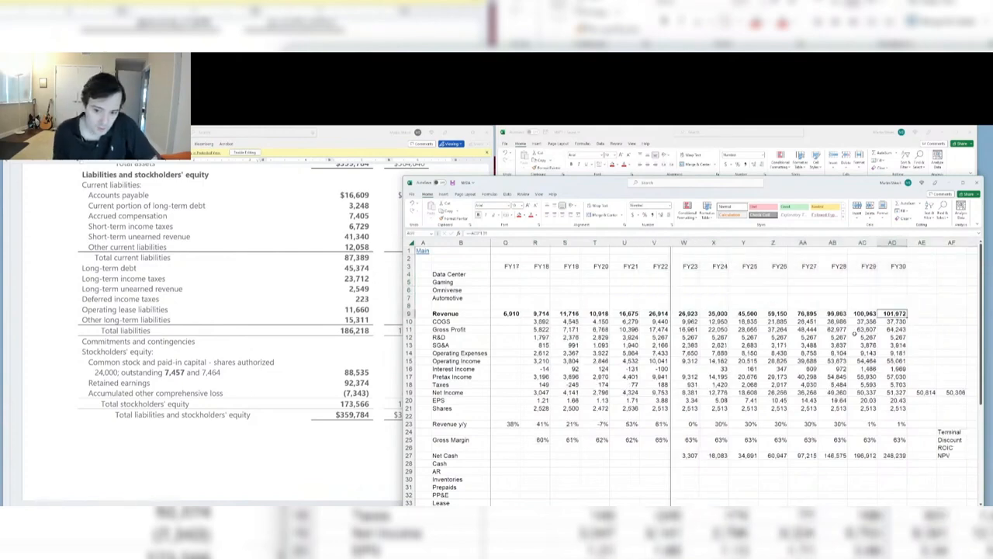
# View the price and enterprise value data on the Main sheet and return to the FY26 revenue estimate
pyautogui.hotkey('ctrl', 'pageup')
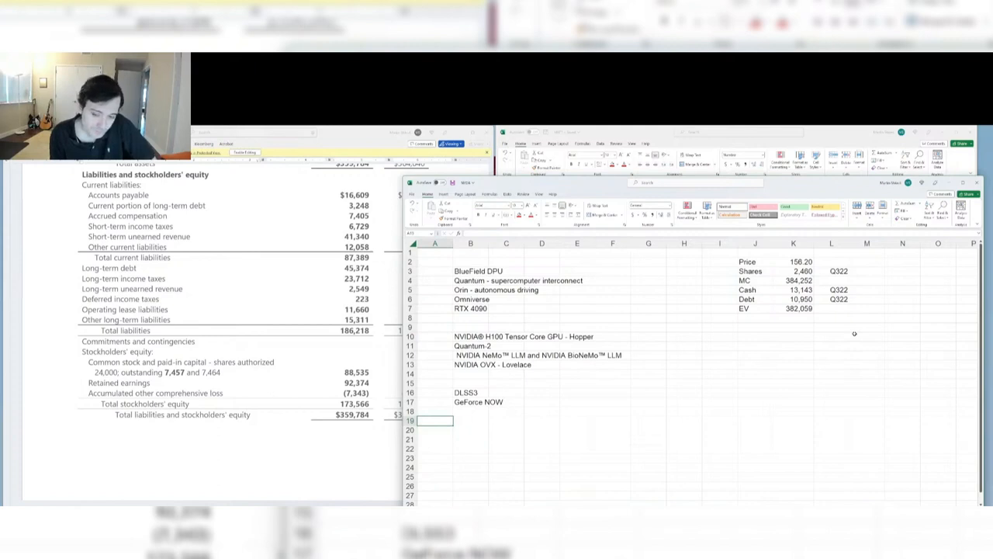
pyautogui.hotkey('ctrl', 'pagedown')
pyautogui.press('Left')
pyautogui.press('Left')
pyautogui.press('Left')
pyautogui.press('Left')
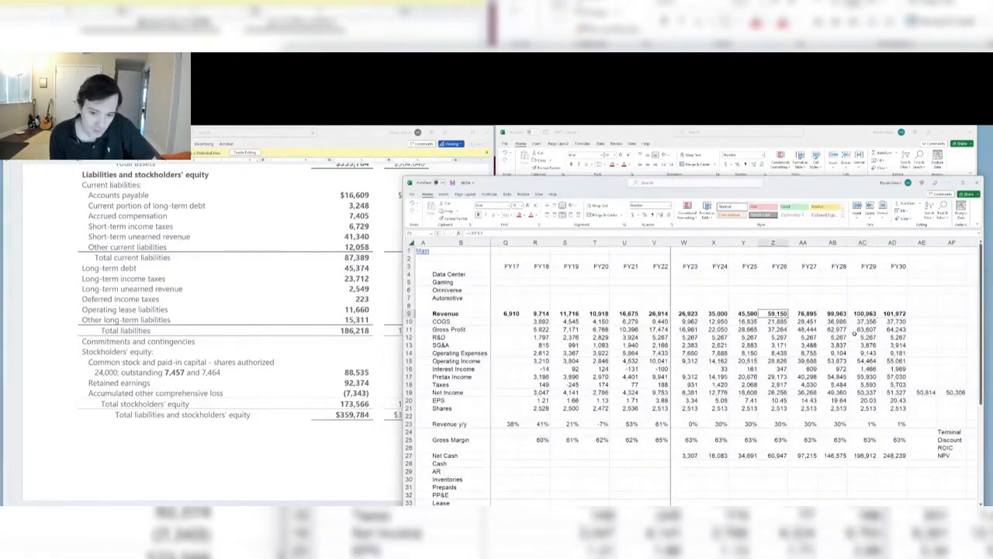
# Select the projected income statement block from Revenue to Shares for FY26 through FY30
pyautogui.hotkey('ctrl', 'shift', 'Up')
pyautogui.hotkey('ctrl', 'shift', 'Up')
pyautogui.hotkey('ctrl', 'shift', 'Down')
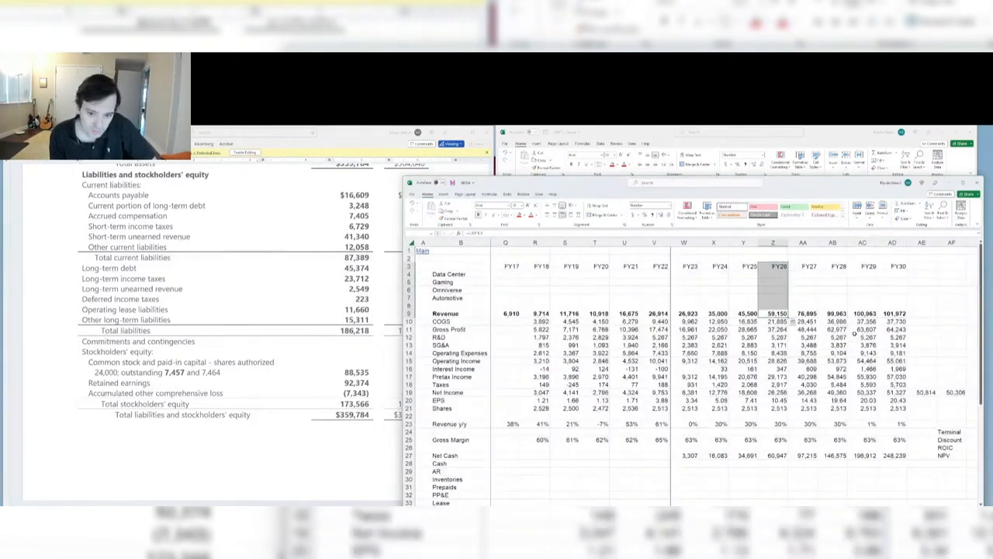
pyautogui.hotkey('ctrl', 'shift', 'Down')
pyautogui.hotkey('ctrl', 'shift', 'Down')
pyautogui.hotkey('ctrl', 'shift', 'Left')
pyautogui.hotkey('ctrl', 'shift', 'Right')
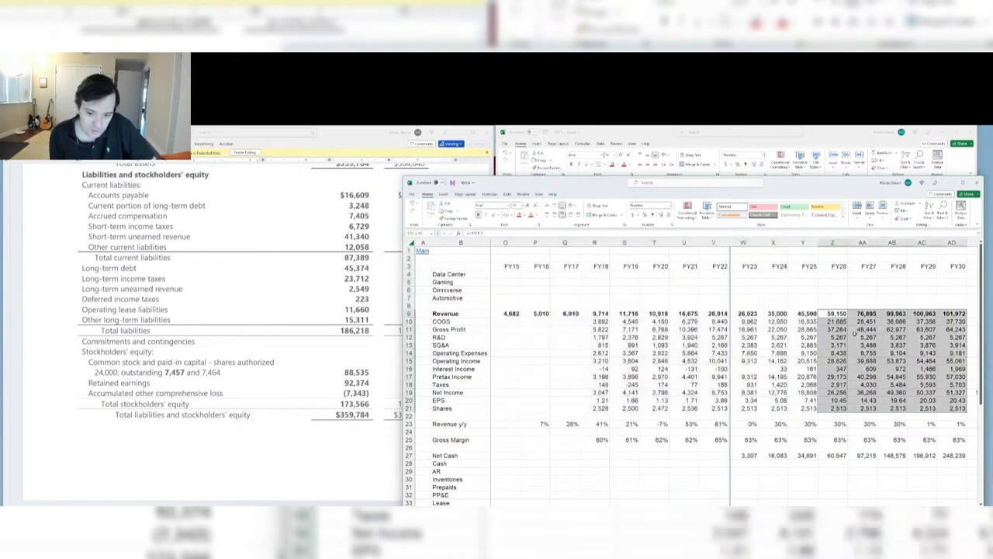
# Move from the projections to the valuation block and inspect the NPV formula in AG27
pyautogui.press('Right')
pyautogui.press('Right')
pyautogui.press('Right')
pyautogui.press('Right')
pyautogui.press('Right')
pyautogui.press('Right')
pyautogui.press('Right')
pyautogui.press('Right')
pyautogui.press('Right')
pyautogui.press('Left')
pyautogui.press('Left')
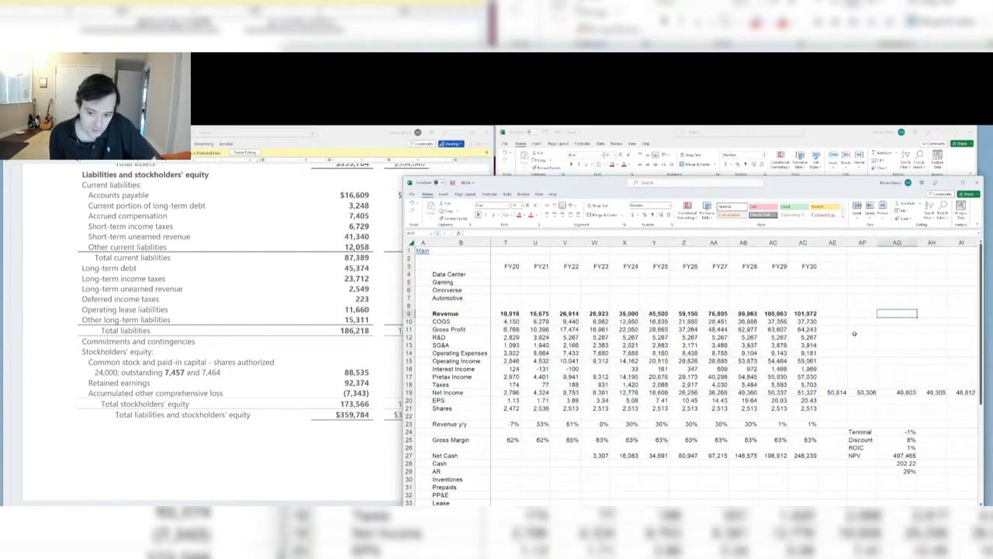
pyautogui.hotkey('ctrl', 'Down')
pyautogui.hotkey('ctrl', 'Down')
pyautogui.press('Down')
pyautogui.press('Down')
pyautogui.press('Down')
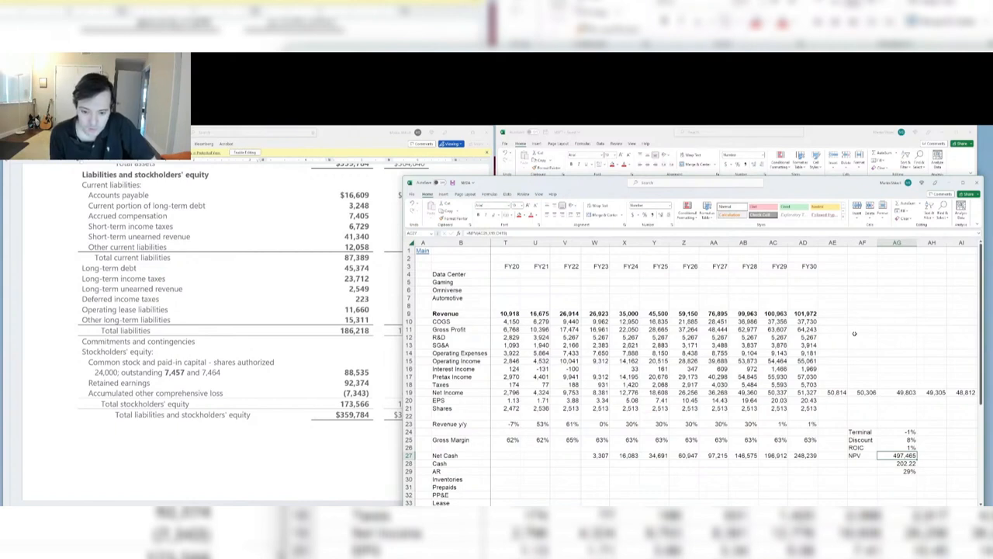
# Write "Aswath Damodaran" in a blank Word document and enlarge the view of the text
pyautogui.click(327, 480)
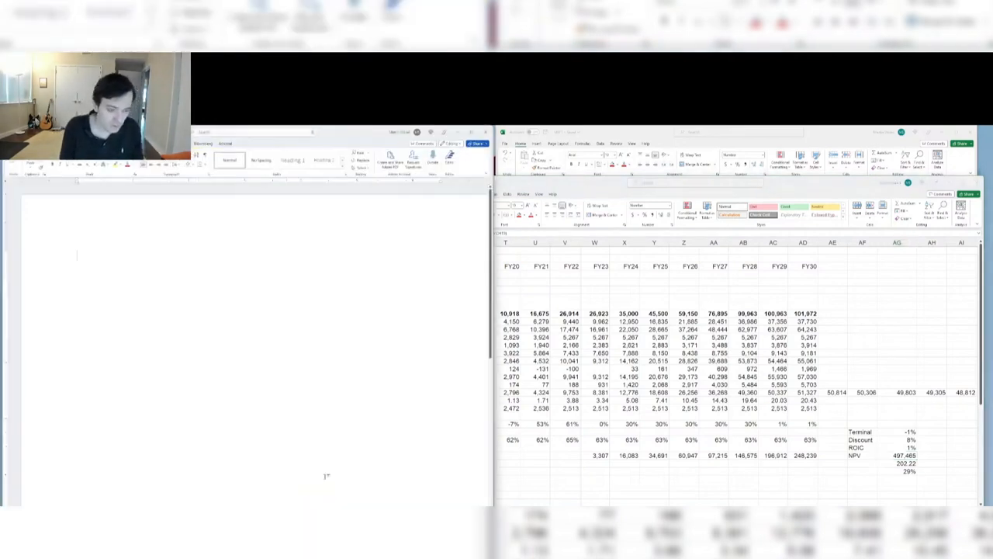
pyautogui.write('aswath Damodaran')
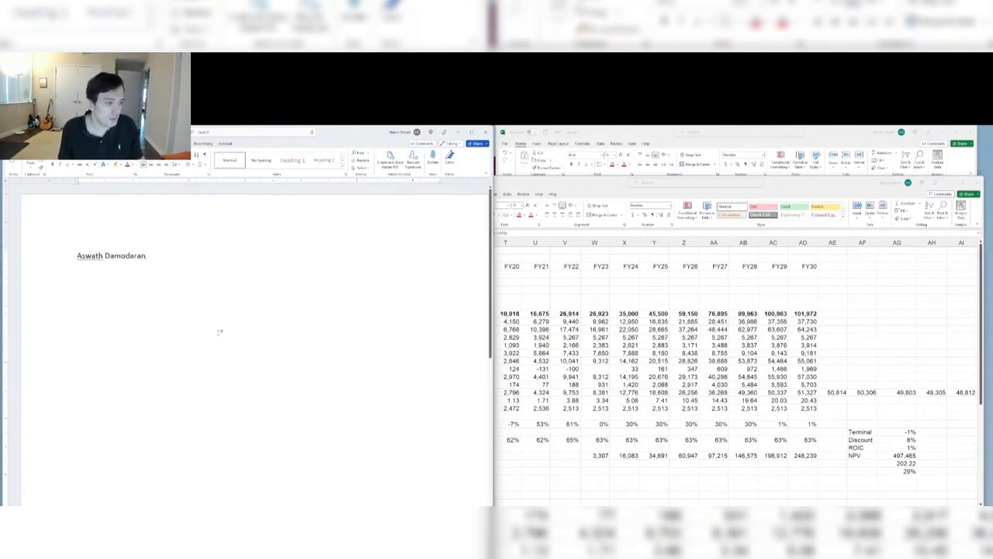
pyautogui.scroll(2, 208, 330)
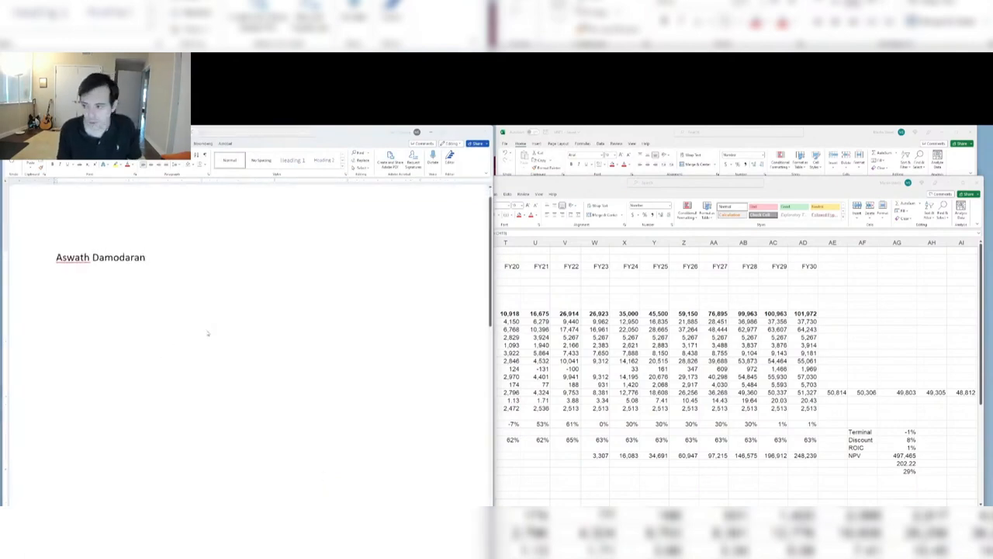
# Switch to Chrome, search Google for "aswath damodaran" in a new window, and place that window over the spreadsheets
pyautogui.hotkey('alt', 'Tab')
pyautogui.hotkey('ctrl', 'n')
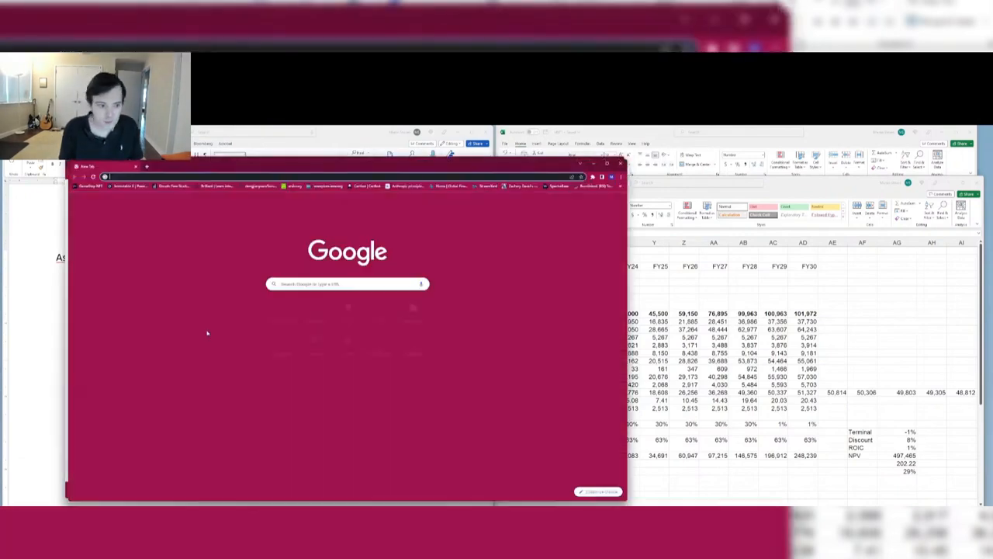
pyautogui.write('aswath')
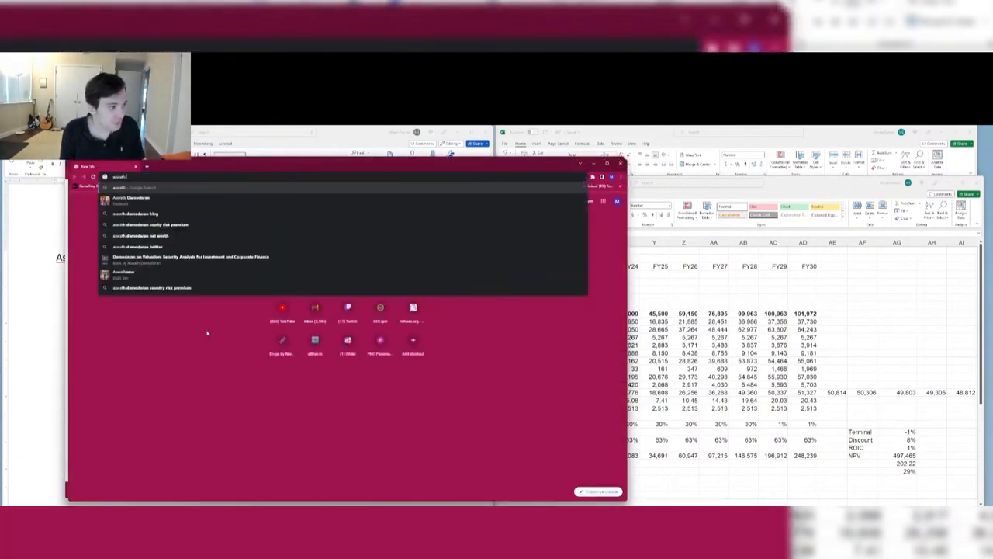
pyautogui.write(' damodaran')
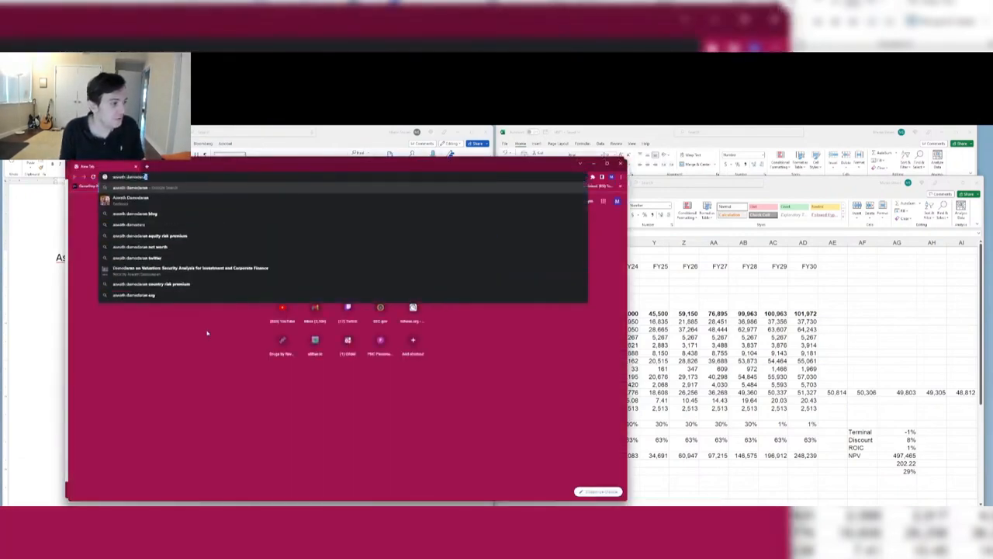
pyautogui.press('Return')
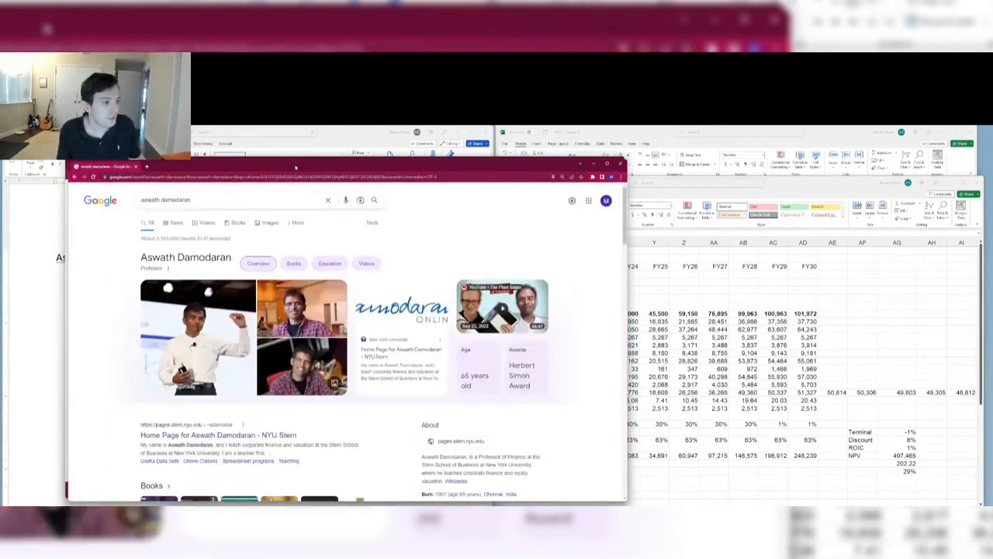
pyautogui.moveTo(295, 167); pyautogui.dragTo(867, 169)
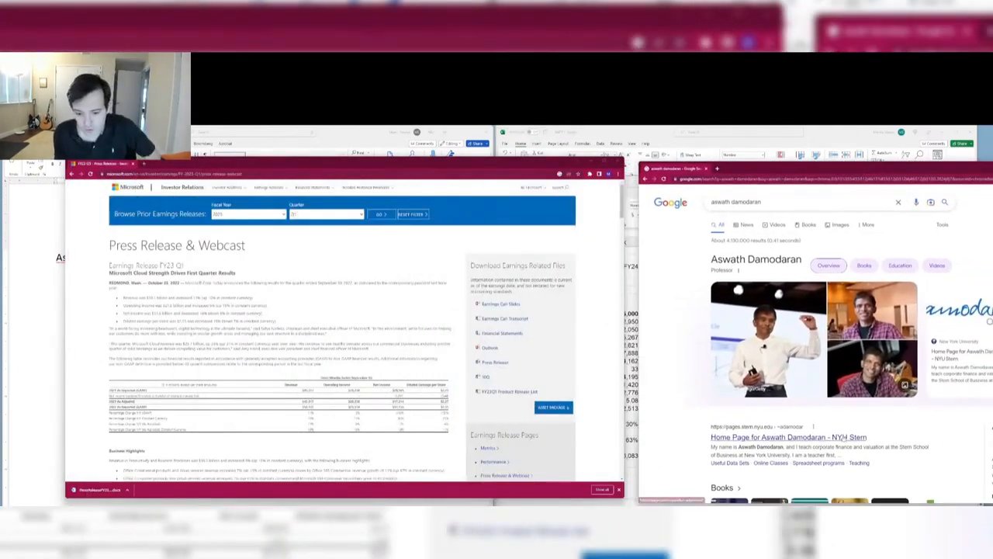
# Open the Aswath Damodaran home page at NYU Stern and skim its introduction and updates
pyautogui.click(807, 438)
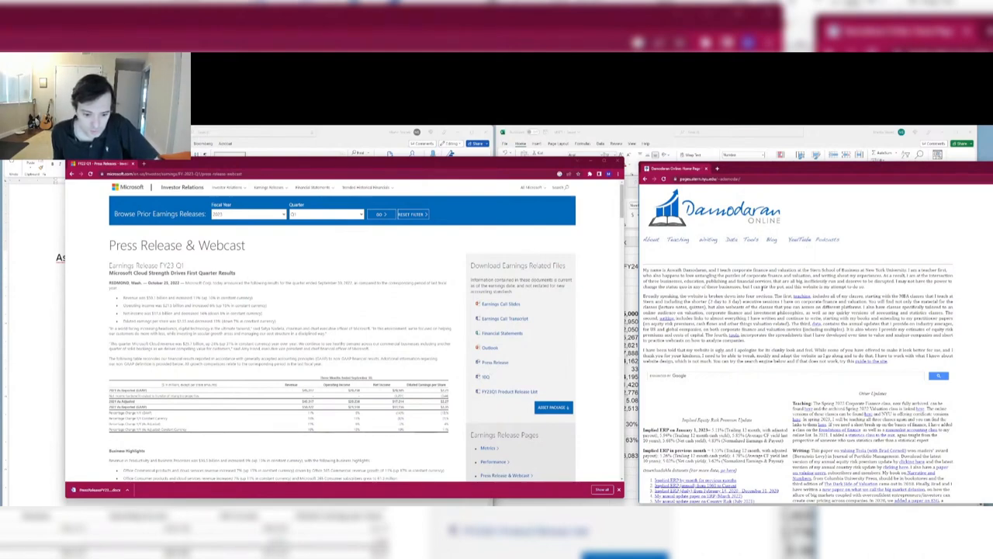
pyautogui.scroll(-3, 762, 287)
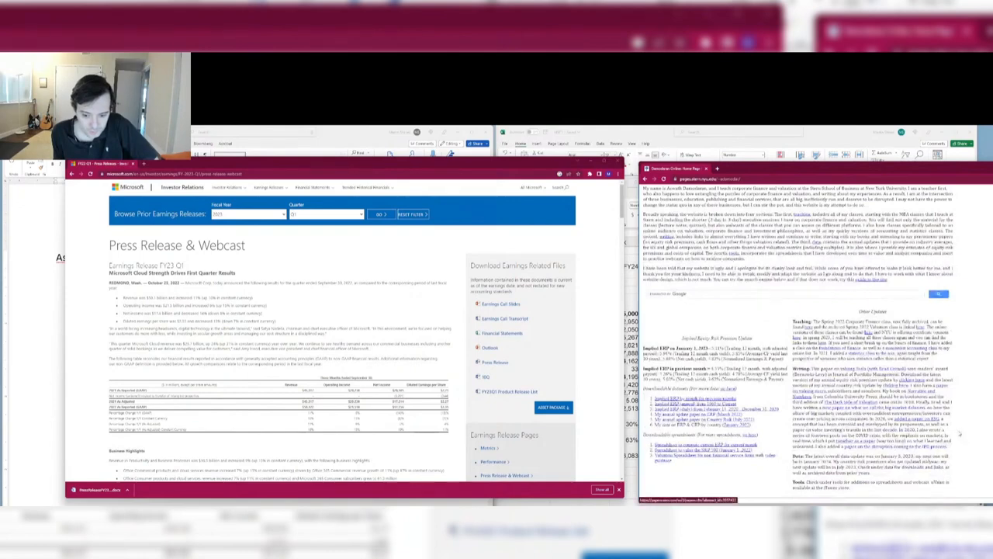
pyautogui.scroll(3, 745, 272)
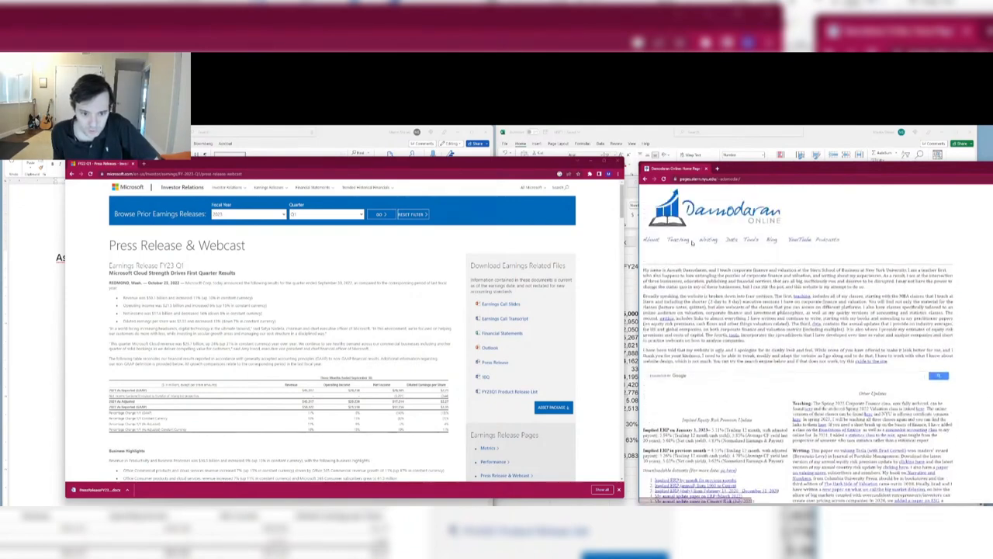
# View the Tools page of Damodaran Online and open its Writing page
pyautogui.click(748, 242)
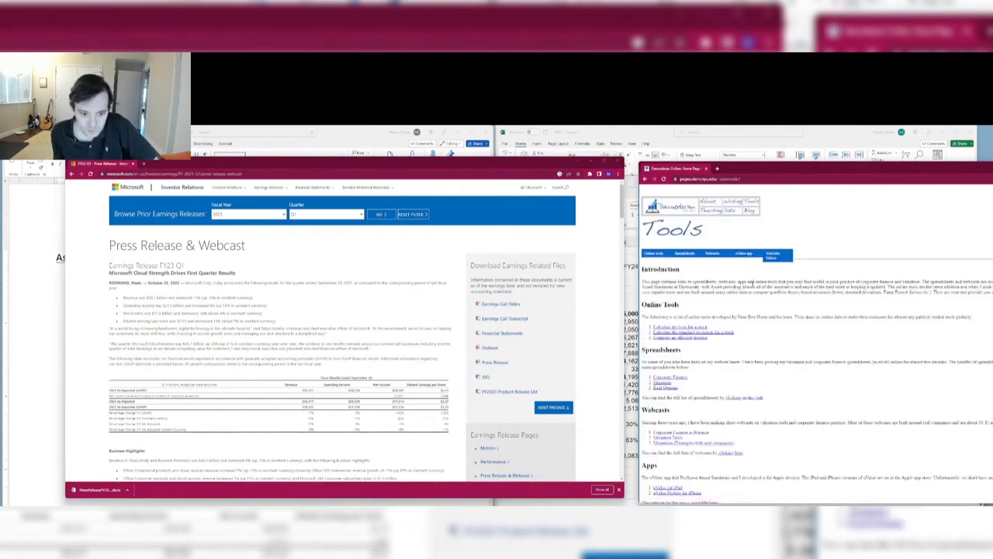
pyautogui.scroll(-1, 749, 286)
pyautogui.scroll(1, 776, 315)
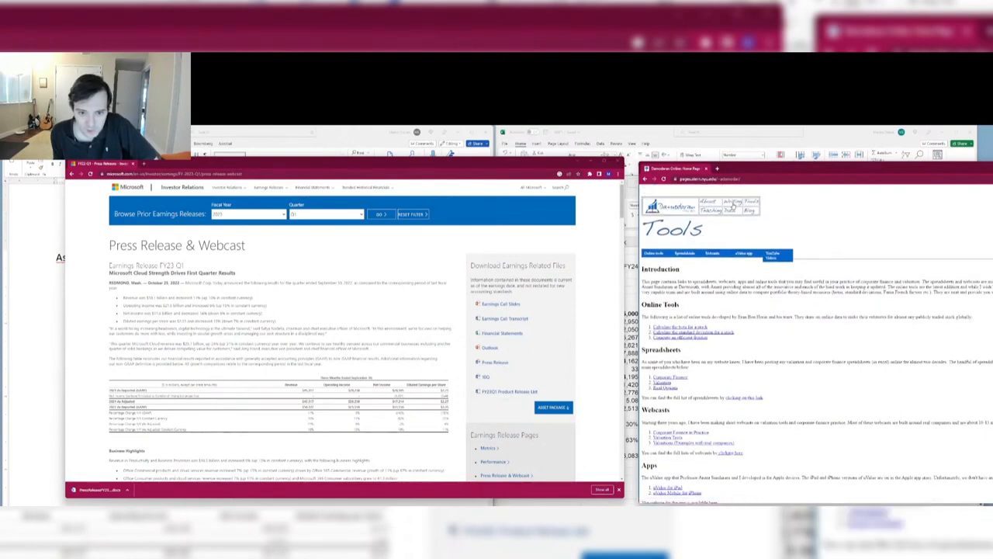
pyautogui.click(730, 203)
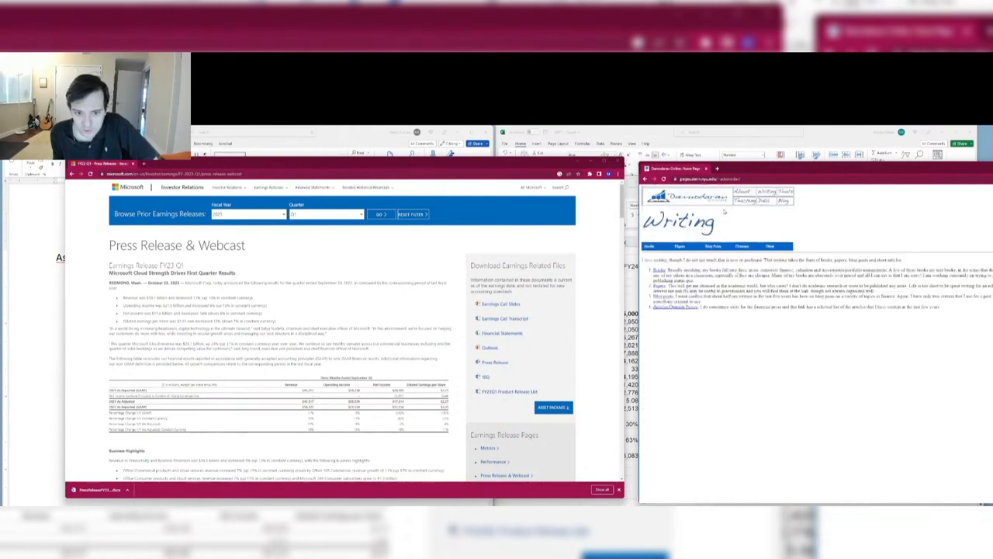
# Close the Damodaran Online page and return to the NVIDIA forecast columns in Excel
pyautogui.click(706, 168)
pyautogui.click(879, 423)
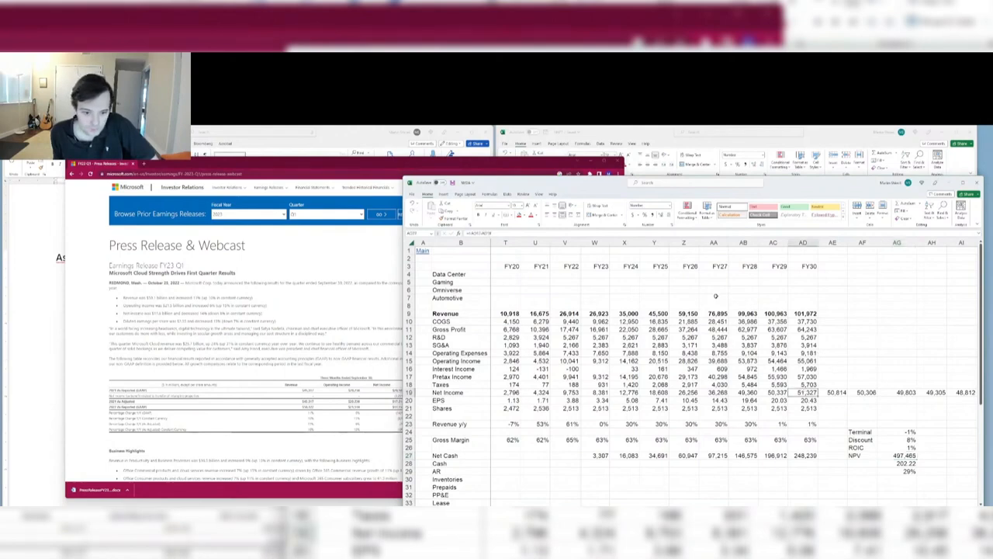
pyautogui.moveTo(713, 297)
pyautogui.mouseDown()
pyautogui.moveTo(861, 438)
pyautogui.moveTo(918, 475)
pyautogui.moveTo(877, 452)
pyautogui.moveTo(650, 255)
pyautogui.mouseUp()
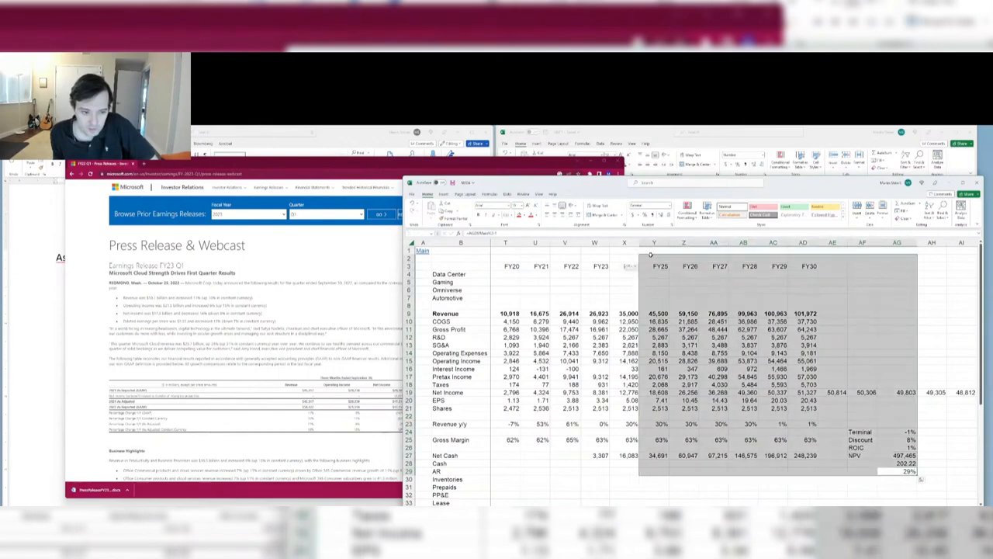
pyautogui.click(670, 259)
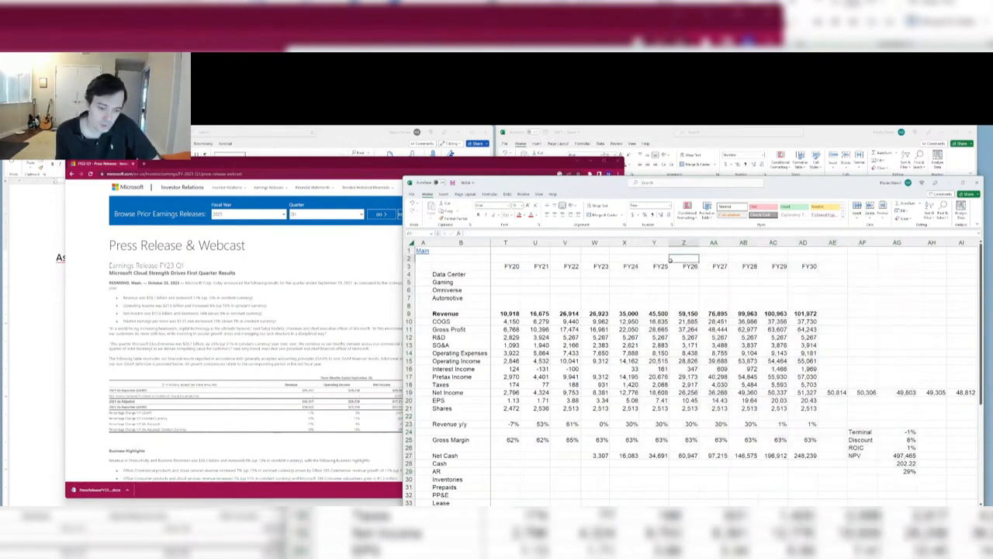
# Link the date above the FY23 heading to the Q423 quarter-end date, 1/30/23
pyautogui.hotkey('ctrl', 'Left')
pyautogui.press('Right')
pyautogui.press('Right')
pyautogui.press('Right')
pyautogui.press('Right')
pyautogui.press('Right')
pyautogui.press('Right')
pyautogui.press('Right')
pyautogui.press('Right')
pyautogui.press('Right')
pyautogui.press('Right')
pyautogui.press('Right')
pyautogui.press('Right')
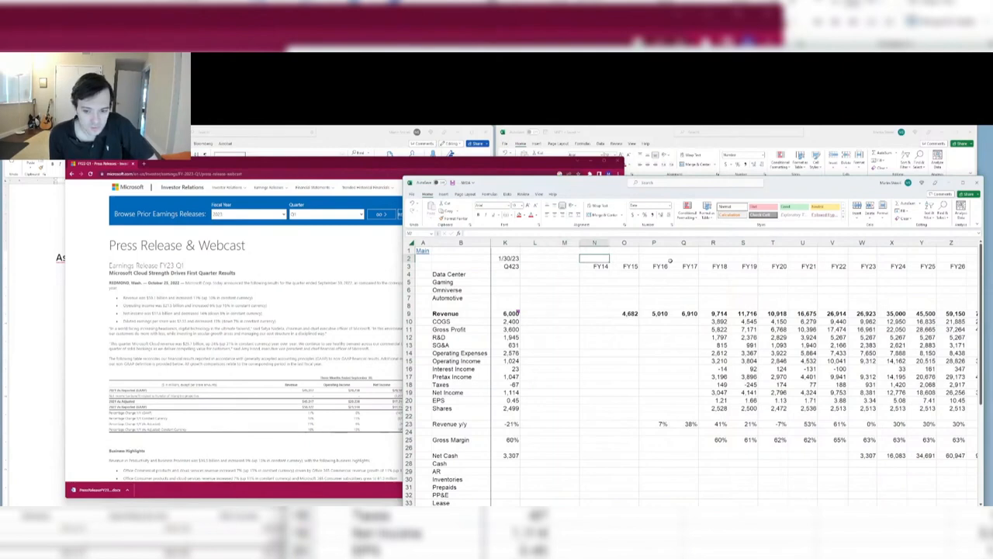
pyautogui.write('+')
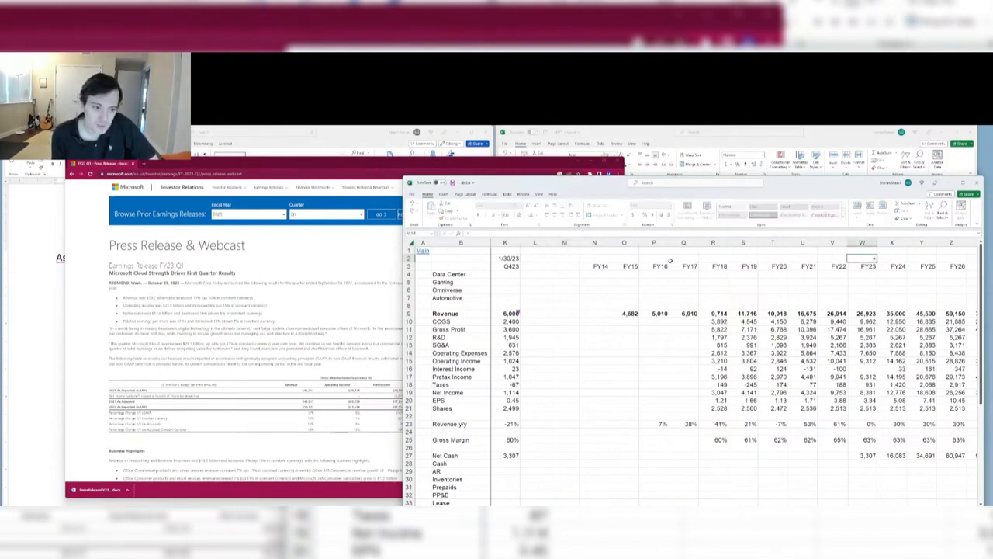
pyautogui.hotkey('ctrl', 'Left')
pyautogui.press('Return')
# Link the FY22 date to the Q422 quarter-end date, 1/30/22, and the FY21 date to the Q322 quarter-end date, 10/31/21
pyautogui.press('Up')
pyautogui.press('Left')
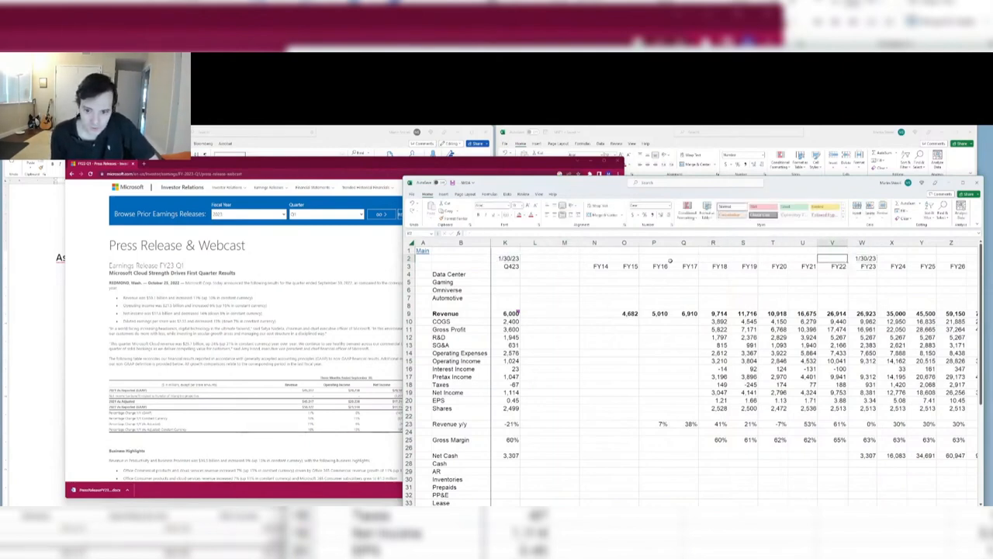
pyautogui.hscroll(-4, 670, 261)
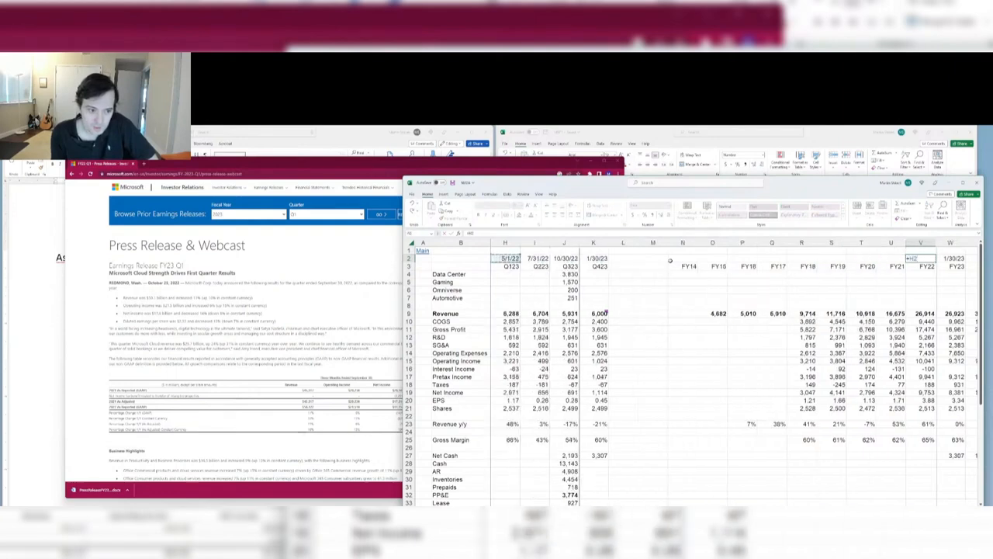
pyautogui.press('Left')
pyautogui.write('=')
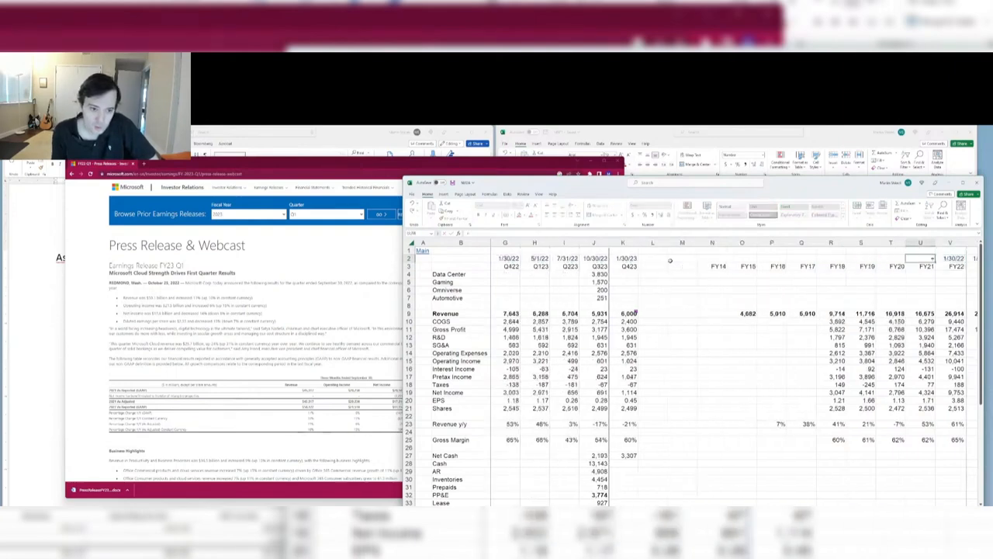
pyautogui.hotkey('ctrl', 'Left')
pyautogui.press('Left')
pyautogui.press('Left')
pyautogui.press('Left')
pyautogui.press('Left')
pyautogui.press('Left')
pyautogui.press('Return')
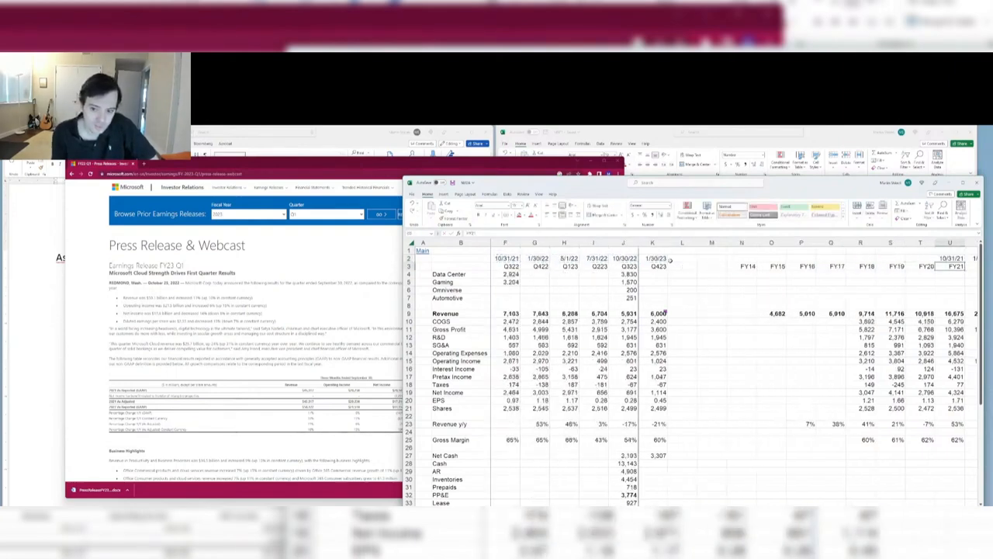
# Calculate the date above the FY24 heading as the FY23 date plus 365 days
pyautogui.press('Right')
pyautogui.hotkey('ctrl', 'Right')
pyautogui.press('Up')
pyautogui.hotkey('ctrl', 'Left')
pyautogui.press('Right')
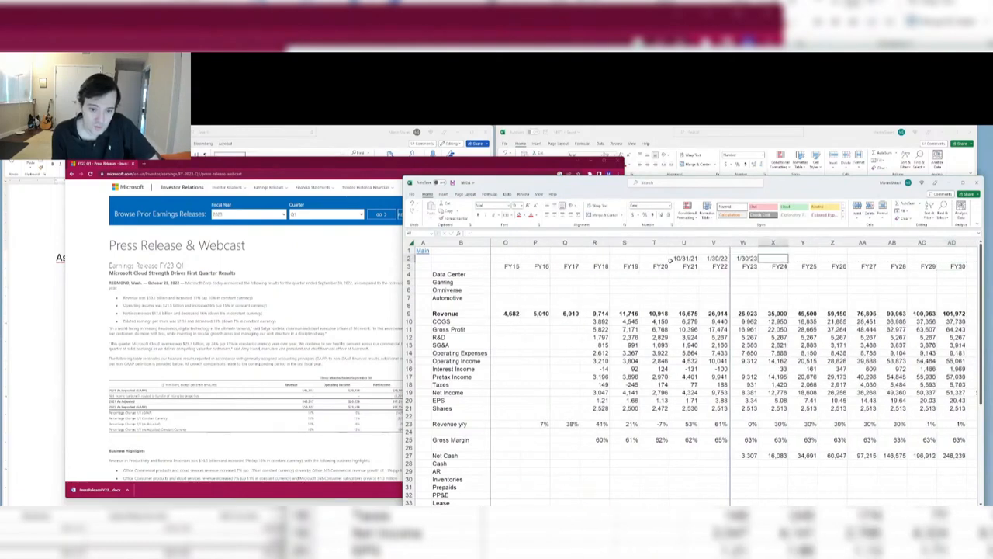
pyautogui.write('+')
pyautogui.press('Left')
pyautogui.write('+')
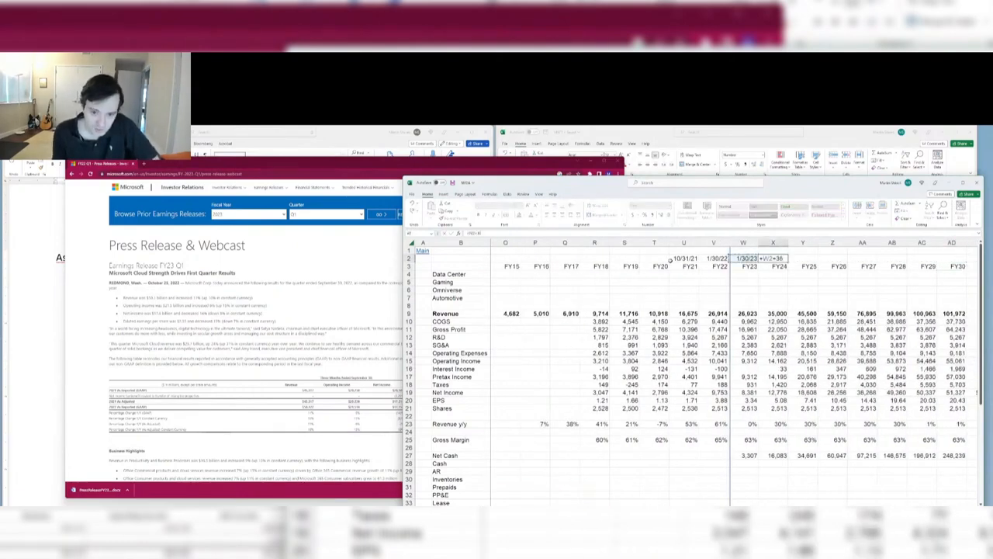
pyautogui.write('365')
pyautogui.press('Return')
pyautogui.press('Right')
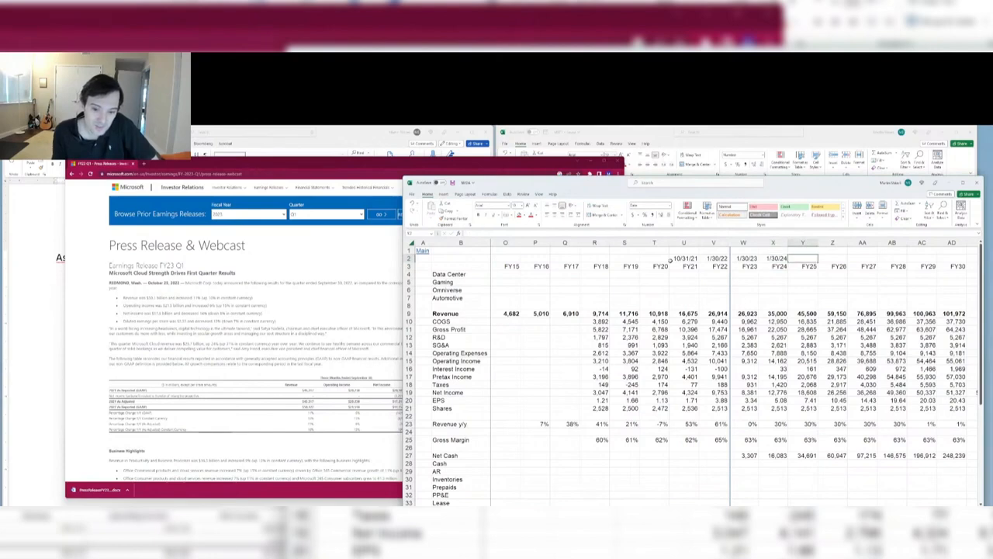
# Calculate the FY25 date from the FY24 date plus one year, allowing for the leap day so it is 1/30/25
pyautogui.write('+')
pyautogui.press('Left')
pyautogui.write('+')
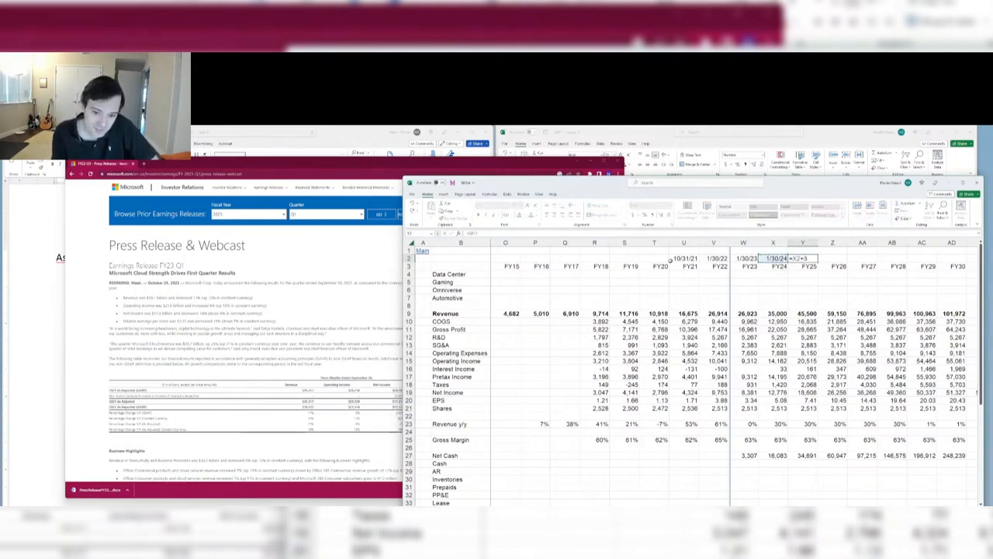
pyautogui.write('365')
pyautogui.press('Return')
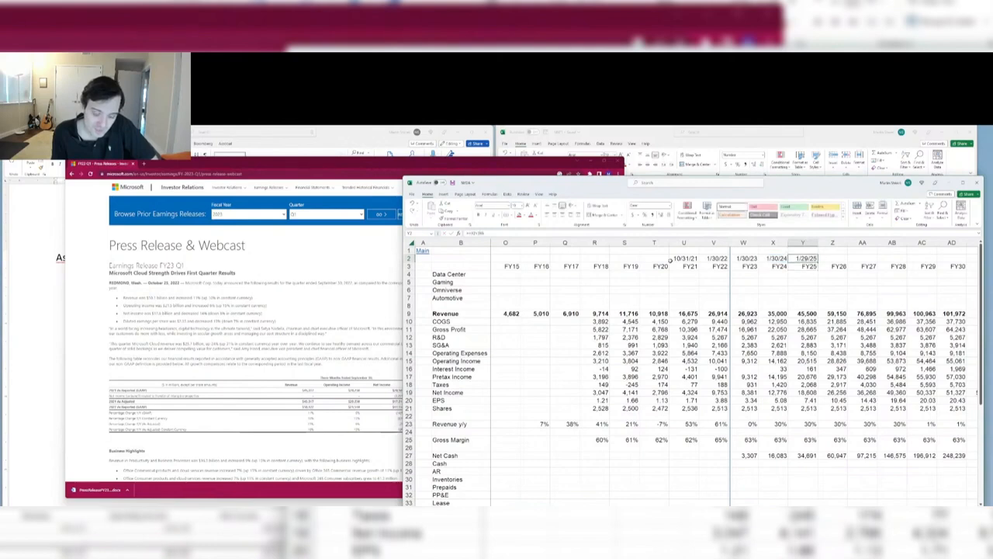
pyautogui.press('F2')
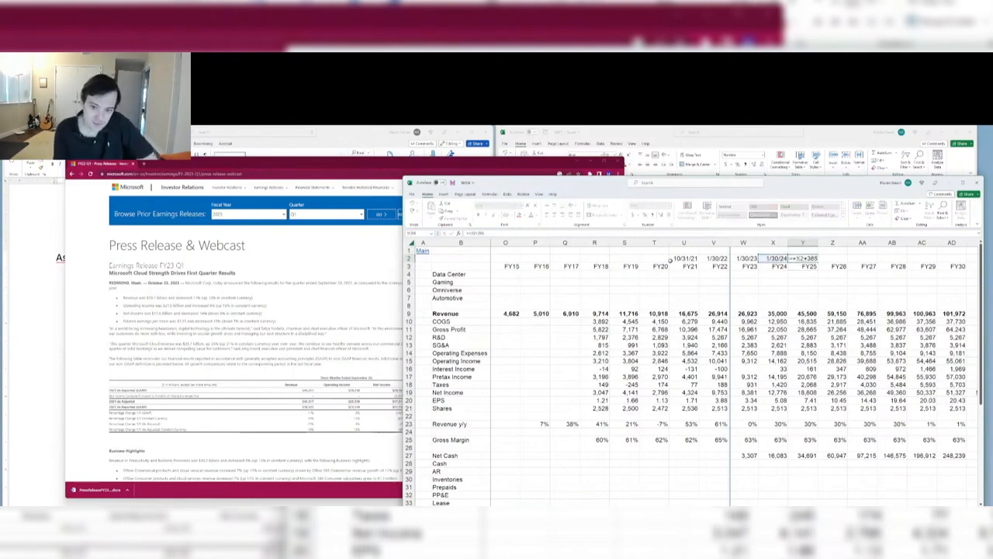
pyautogui.press('Tab')
# Calculate the FY26 date as the FY25 date plus 365 days and copy the formula across FY27 to FY29
pyautogui.write('+Y2')
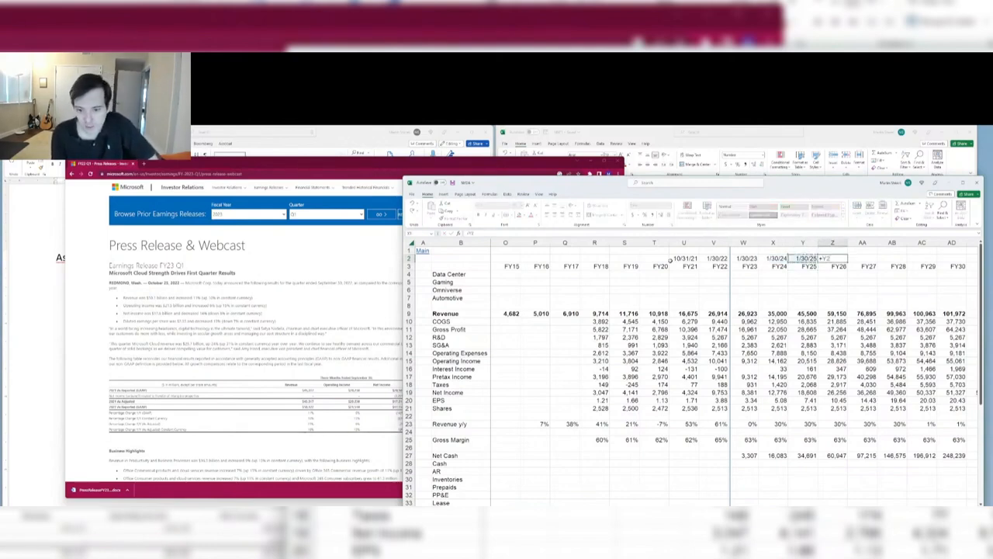
pyautogui.write('+365')
pyautogui.press('Tab')
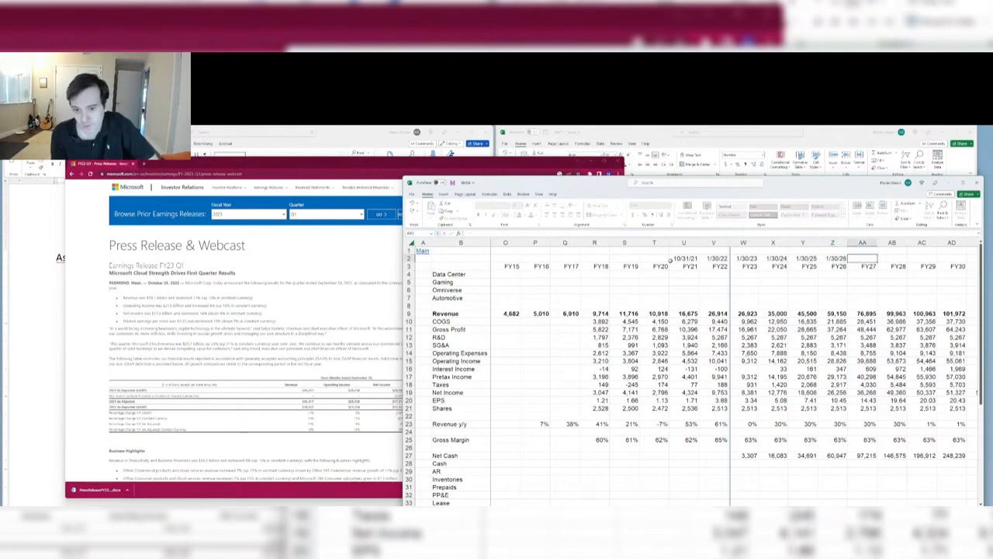
pyautogui.hotkey('ctrl', 'r')
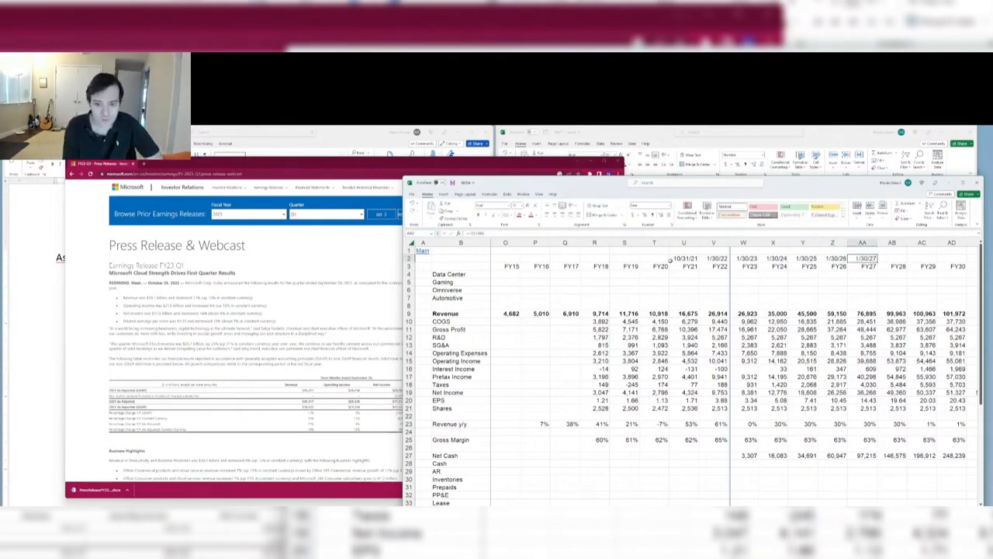
pyautogui.press('Right')
pyautogui.hotkey('ctrl', 'r')
pyautogui.press('Right')
pyautogui.hotkey('ctrl', 'r')
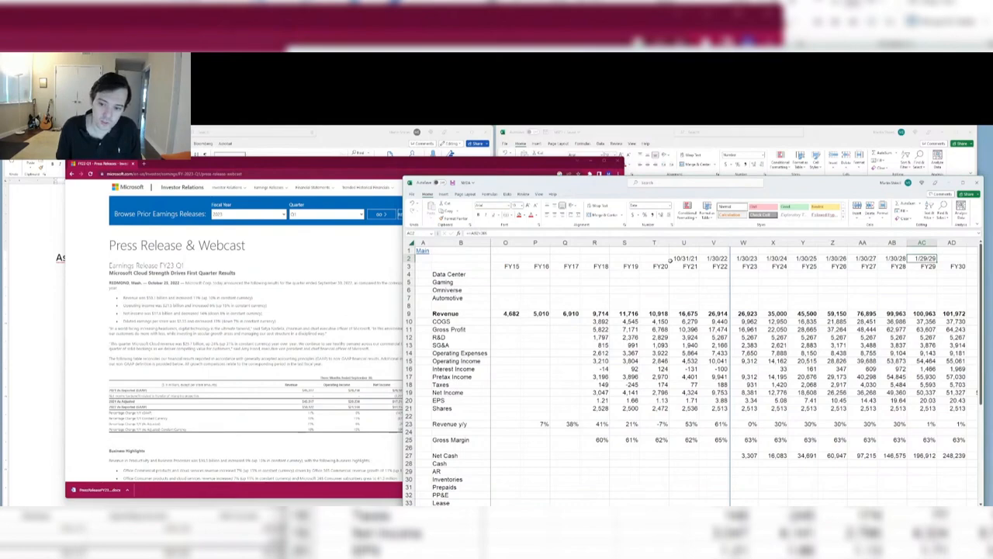
# Allow for the leap day in the FY29 date formula and copy that formula to FY30
pyautogui.press('F2')
pyautogui.press('Tab')
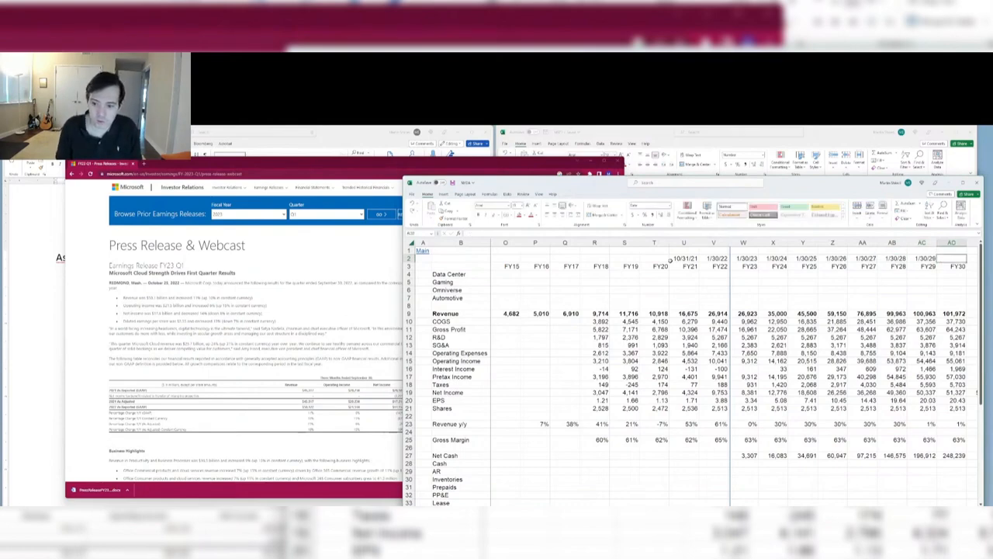
pyautogui.hotkey('ctrl', 'r')
pyautogui.hscroll(3, 671, 259)
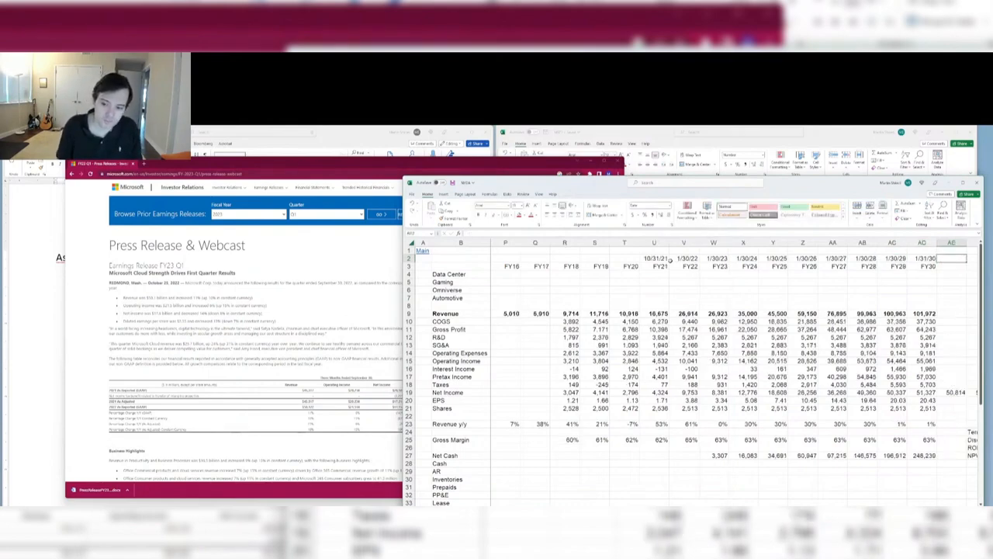
# Format the Terminal, Discount and ROIC rates as percentages with one decimal place
pyautogui.press('Down')
pyautogui.press('Down')
pyautogui.press('Down')
pyautogui.press('Down')
pyautogui.press('Down')
pyautogui.press('Down')
pyautogui.press('Down')
pyautogui.press('Down')
pyautogui.press('Down')
pyautogui.press('Down')
pyautogui.press('Down')
pyautogui.press('Down')
pyautogui.press('Down')
pyautogui.press('Down')
pyautogui.press('Down')
pyautogui.press('Down')
pyautogui.press('Down')
pyautogui.press('Down')
pyautogui.press('Down')
pyautogui.press('Down')
pyautogui.press('Down')
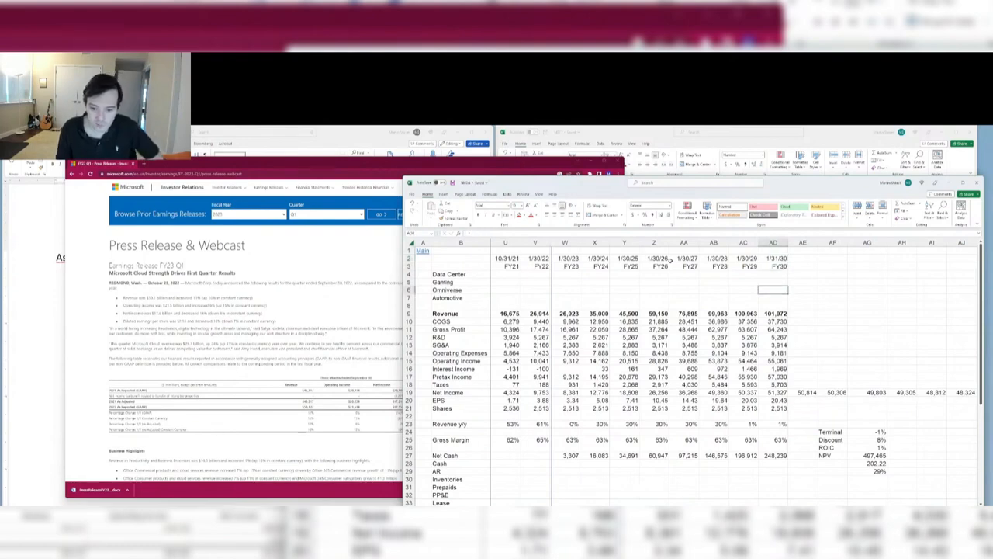
pyautogui.press('Right')
pyautogui.press('Right')
pyautogui.press('Right')
pyautogui.press('Up')
pyautogui.hotkey('shift', 'Down')
pyautogui.hotkey('shift', 'Down')
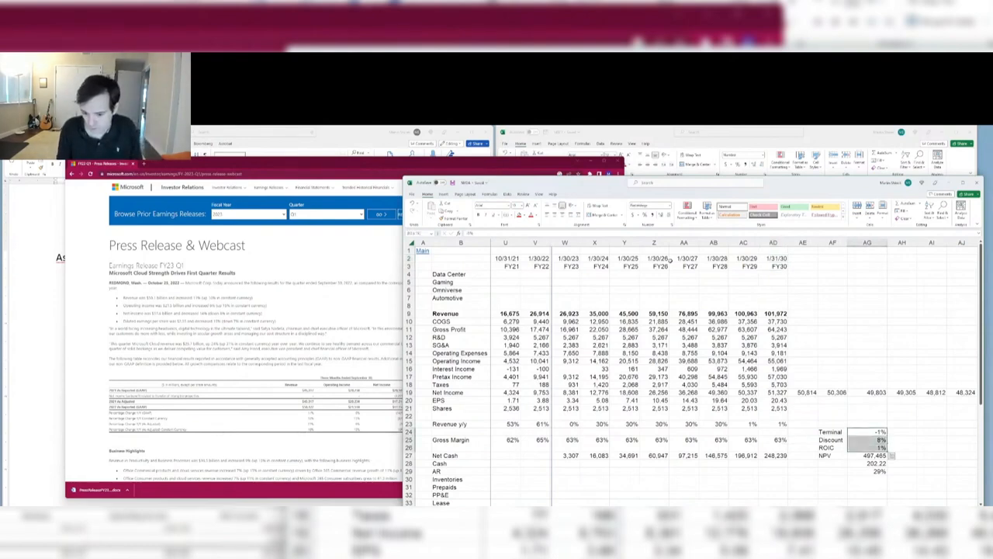
pyautogui.hotkey('ctrl', 'shift', '`')
pyautogui.hotkey('ctrl', 'shift', '5')
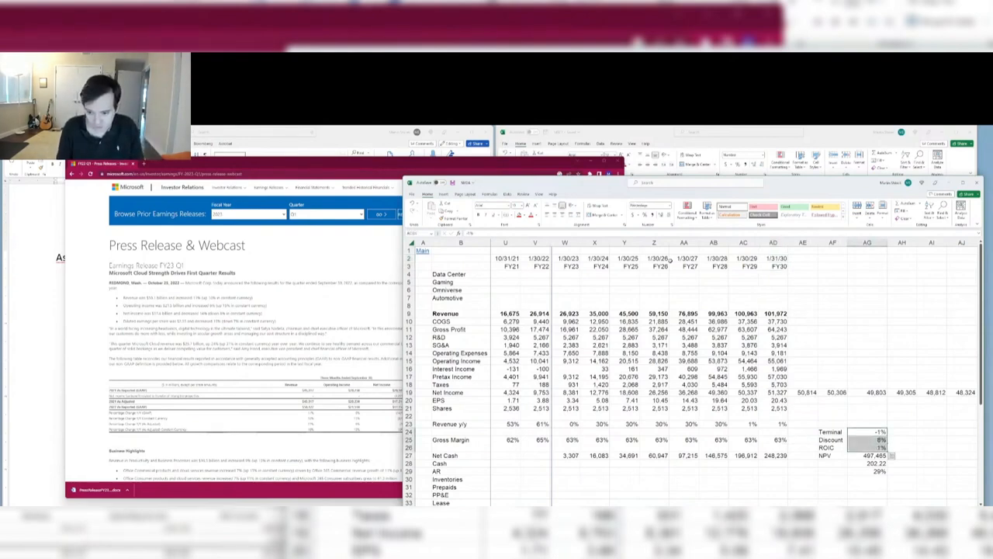
pyautogui.hotkey('ctrl', '1')
pyautogui.press('Tab')
pyautogui.write('1')
pyautogui.press('Return')
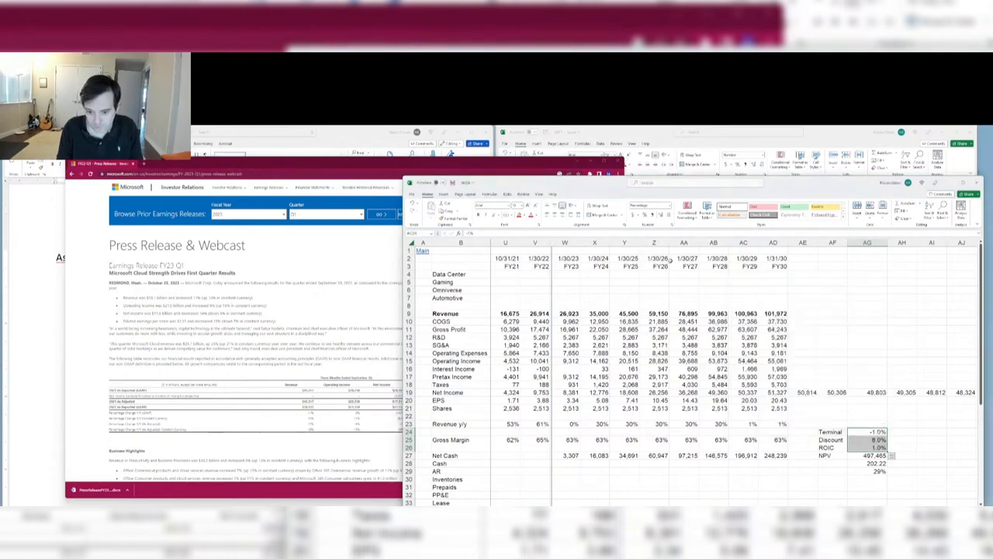
# Set the Discount rate to 7.5%, undo it to compare the NPV, and enter 7.5% again
pyautogui.press('Up')
pyautogui.press('Down')
pyautogui.press('Down')
pyautogui.write('7.5')
pyautogui.press('Return')
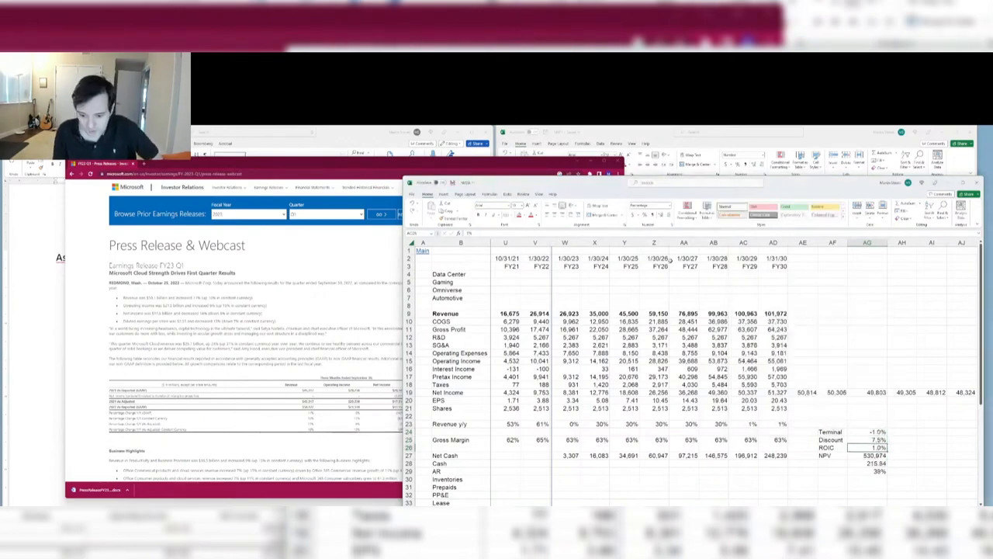
pyautogui.hotkey('ctrl', 'z')
pyautogui.write('7.5')
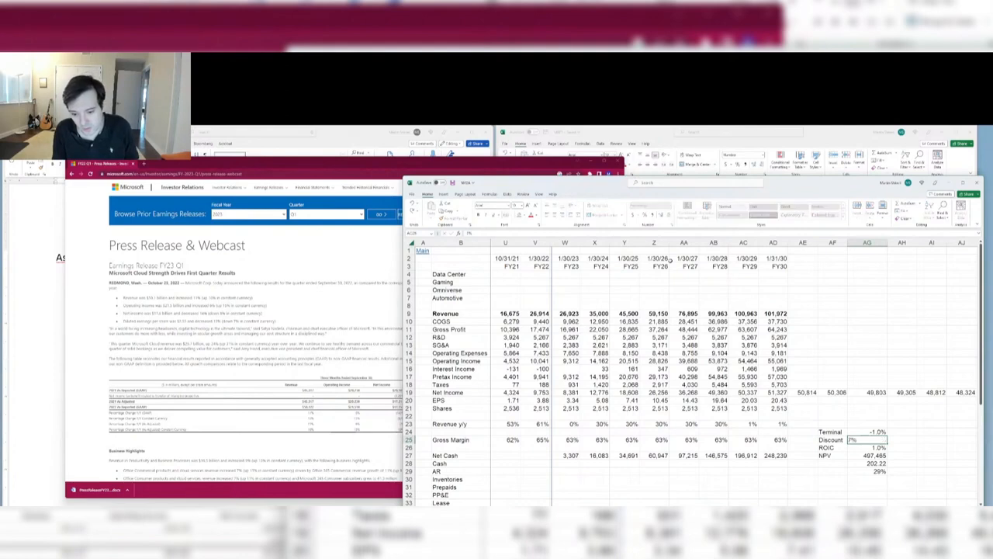
pyautogui.press('Return')
pyautogui.press('Up')
pyautogui.press('Up')
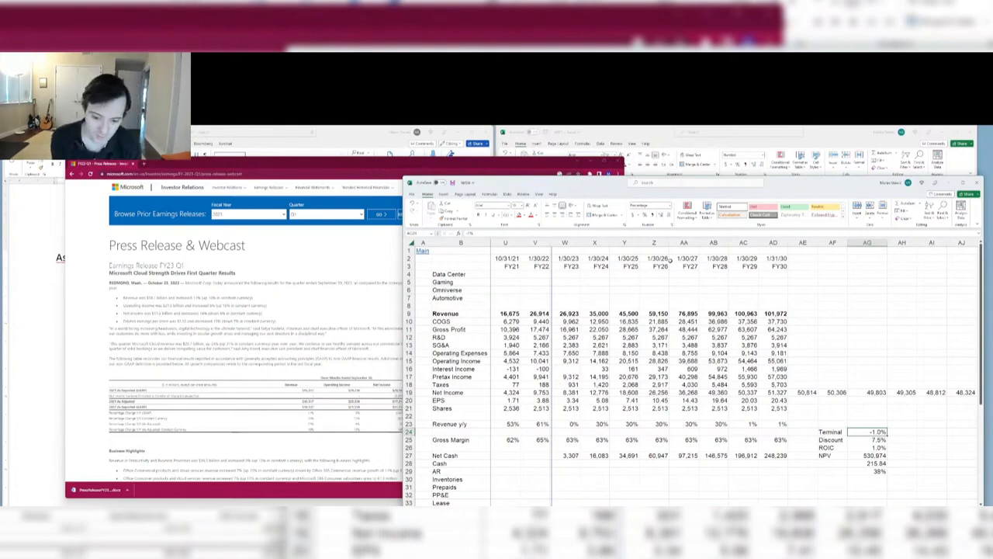
pyautogui.hotkey('alt', 'Tab')
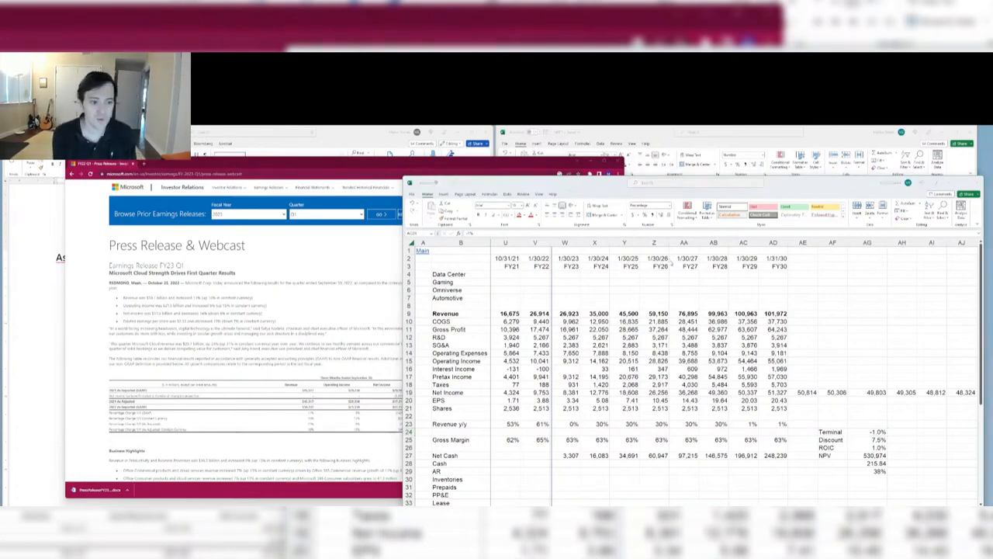
pyautogui.hotkey('alt', 'Tab')
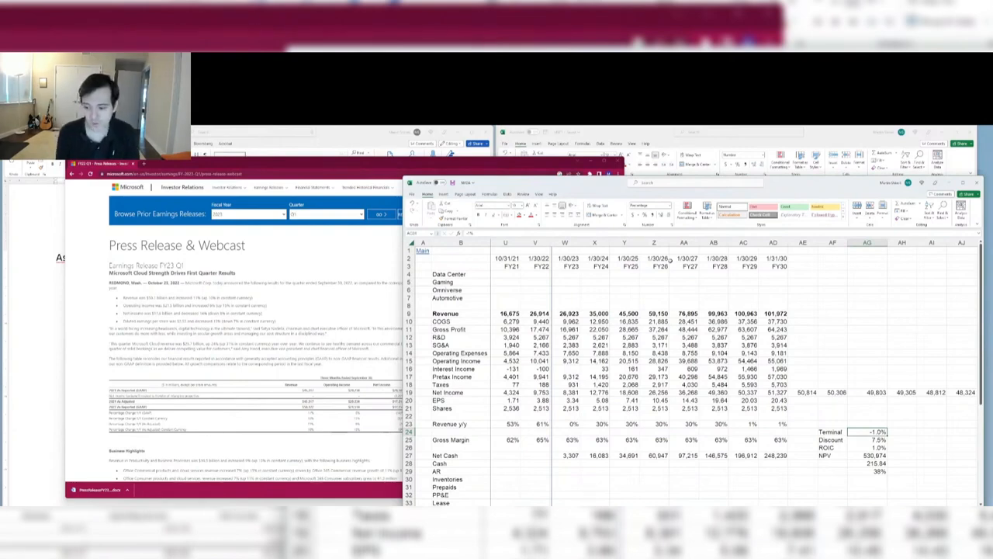
# Examine the quarterly Data Center and Gaming segment figures against the date and quarter headings
pyautogui.hotkey('ctrl', 'Up')
pyautogui.hotkey('ctrl', 'Up')
pyautogui.press('Down')
pyautogui.press('Down')
pyautogui.press('Down')
pyautogui.press('Down')
pyautogui.press('Down')
pyautogui.press('Down')
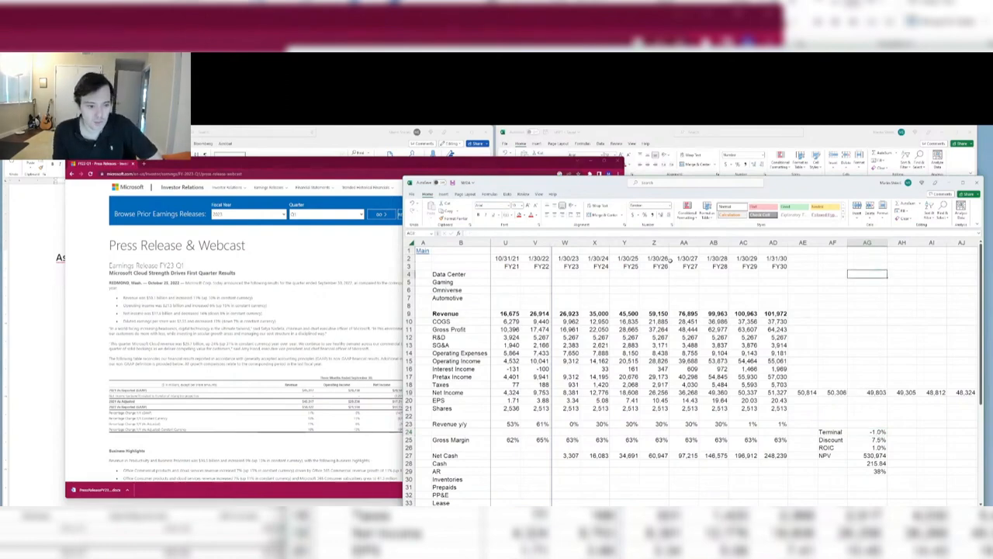
pyautogui.hotkey('ctrl', 'Left')
pyautogui.press('Up')
pyautogui.press('Up')
pyautogui.press('Left')
pyautogui.press('Left')
pyautogui.press('Left')
pyautogui.press('Left')
pyautogui.press('Left')
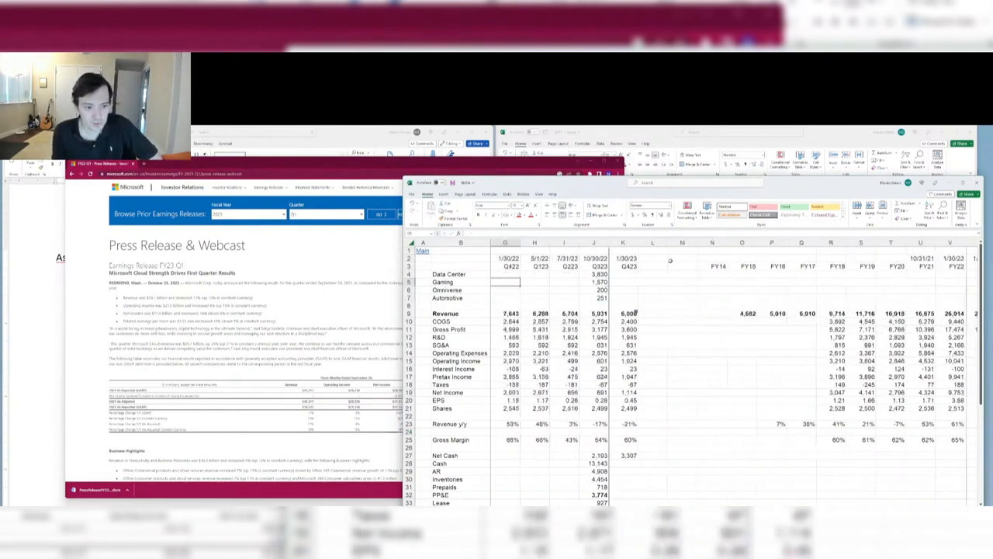
pyautogui.press('Right')
pyautogui.hotkey('ctrl', 'Right')
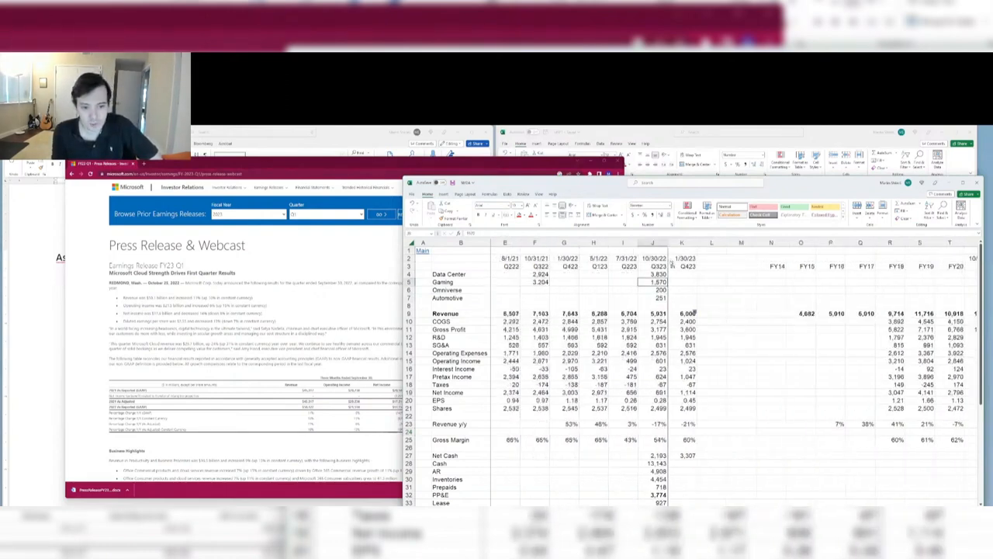
pyautogui.hotkey('ctrl', 'Left')
pyautogui.hotkey('ctrl', 'Right')
pyautogui.hotkey('ctrl', 'Left')
pyautogui.press('Up')
pyautogui.hotkey('ctrl', 'Right')
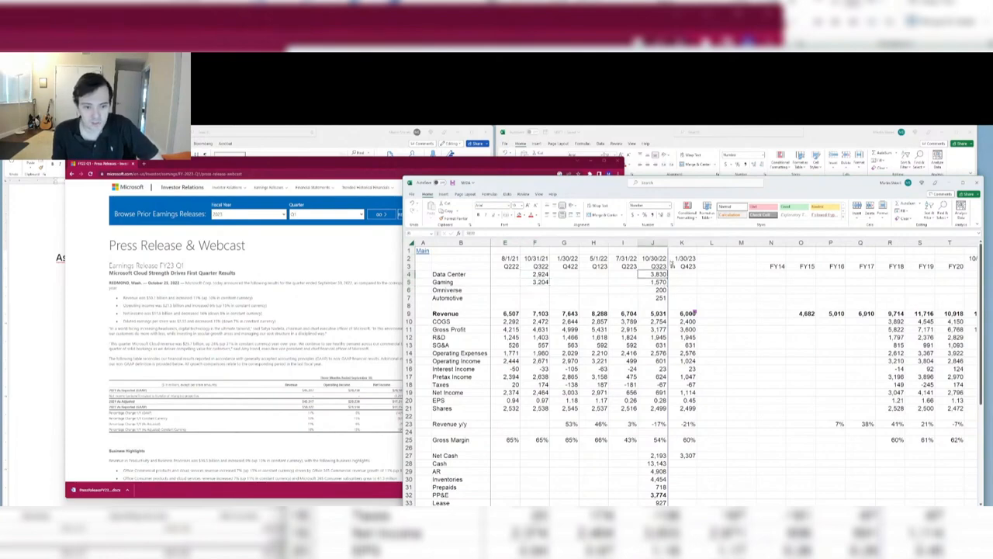
pyautogui.hotkey('ctrl', 'Down')
pyautogui.hotkey('ctrl', 'Up')
pyautogui.press('Down')
pyautogui.press('Down')
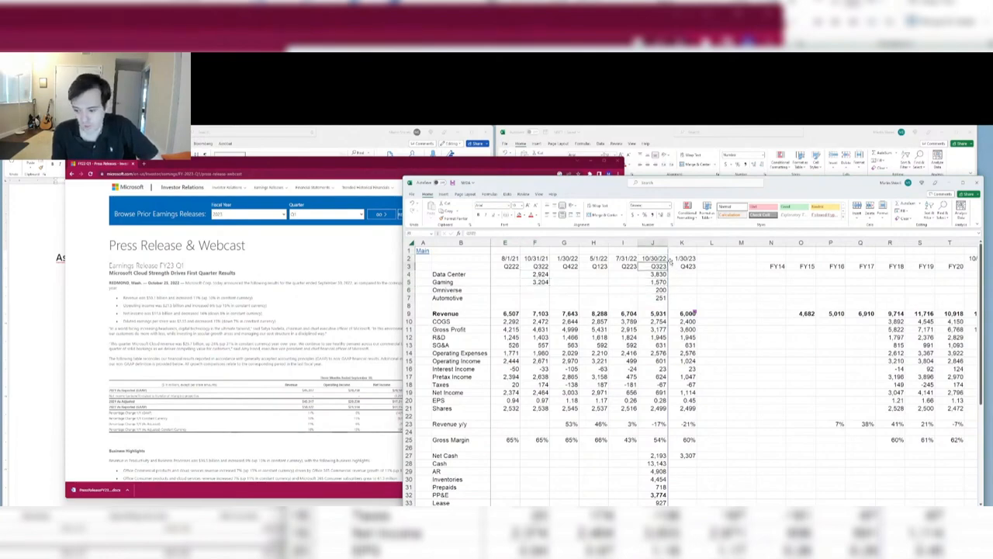
# Examine the annual history and forecast columns out to the net income projections extending beyond FY30
pyautogui.hotkey('ctrl', 'Down')
pyautogui.press('Right')
pyautogui.press('Right')
pyautogui.press('Right')
pyautogui.press('Right')
pyautogui.press('Right')
pyautogui.press('Right')
pyautogui.press('Right')
pyautogui.press('Right')
pyautogui.press('Right')
pyautogui.press('Right')
pyautogui.press('Right')
pyautogui.press('Right')
pyautogui.press('Right')
pyautogui.press('Right')
pyautogui.press('Right')
pyautogui.press('Right')
pyautogui.press('Right')
pyautogui.press('Right')
pyautogui.press('Right')
pyautogui.press('Right')
pyautogui.press('Right')
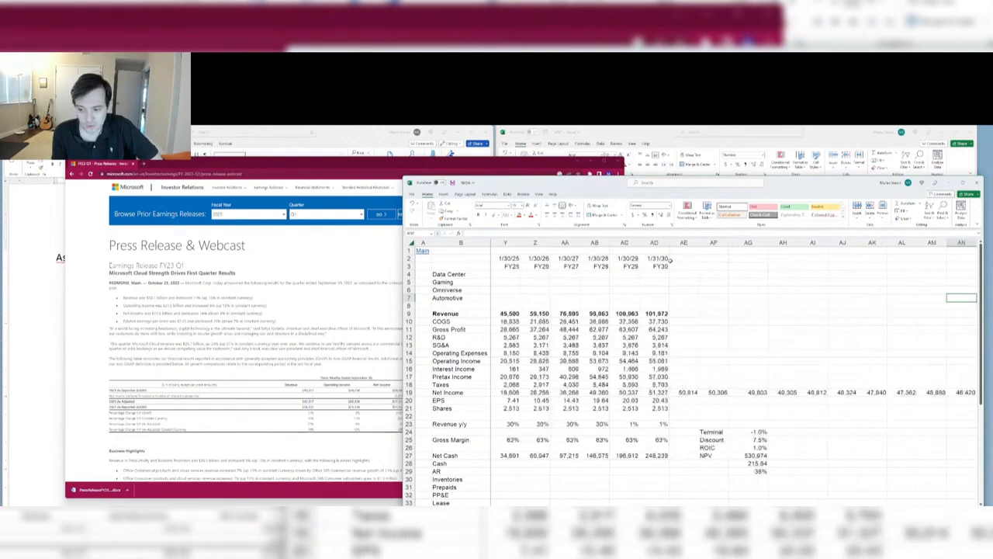
pyautogui.hotkey('ctrl', 'Left')
pyautogui.press('Down')
pyautogui.press('Down')
pyautogui.press('Down')
pyautogui.press('Down')
pyautogui.press('Down')
pyautogui.press('Down')
pyautogui.press('Down')
pyautogui.press('Down')
pyautogui.press('Down')
pyautogui.press('Right')
pyautogui.press('Right')
pyautogui.press('Right')
pyautogui.press('Right')
pyautogui.press('Right')
pyautogui.press('Right')
pyautogui.press('Right')
pyautogui.press('Right')
pyautogui.press('Right')
pyautogui.press('Right')
pyautogui.press('Right')
pyautogui.press('Right')
pyautogui.press('Right')
pyautogui.press('Right')
pyautogui.press('Right')
pyautogui.press('Right')
pyautogui.press('Right')
pyautogui.press('Right')
pyautogui.press('Right')
pyautogui.press('Right')
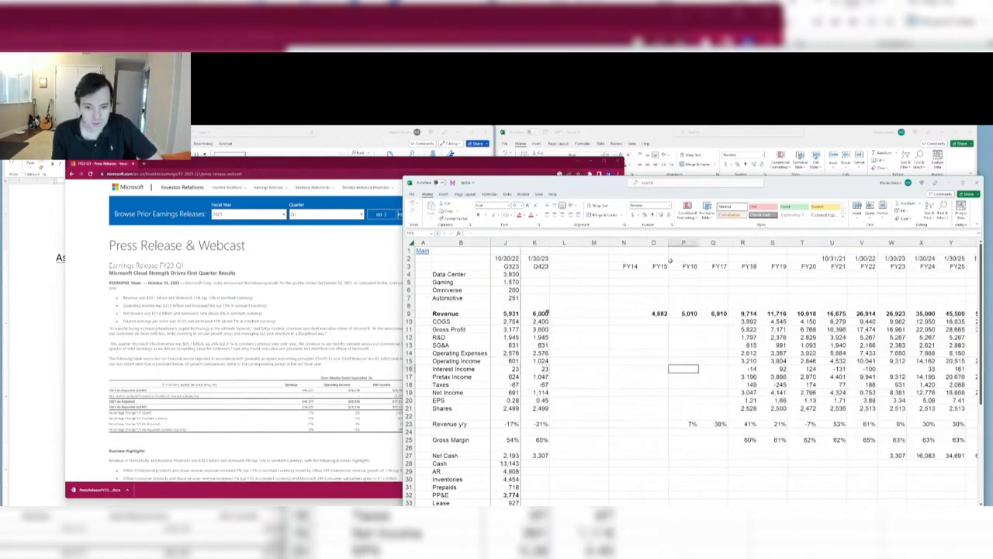
pyautogui.press('Right')
pyautogui.press('Right')
# Examine the FY30 forecast from the date heading through revenue to shares, alongside the net income projections that follow it
pyautogui.hotkey('ctrl', 'Left')
pyautogui.hotkey('ctrl', 'Up')
pyautogui.hotkey('ctrl', 'Up')
pyautogui.hotkey('ctrl', 'Up')
pyautogui.hotkey('ctrl', 'Up')
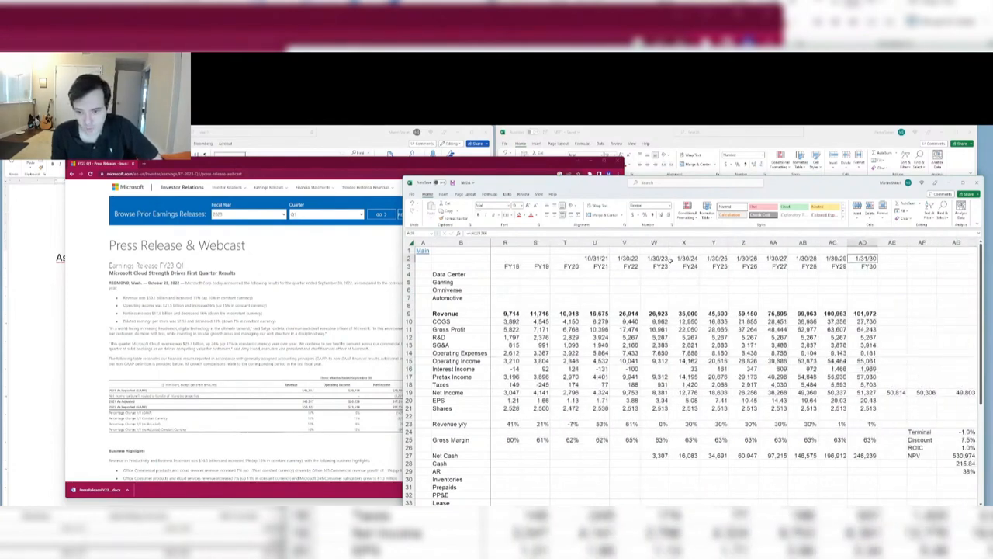
pyautogui.press('Down')
pyautogui.press('Down')
pyautogui.hotkey('ctrl', 'Down')
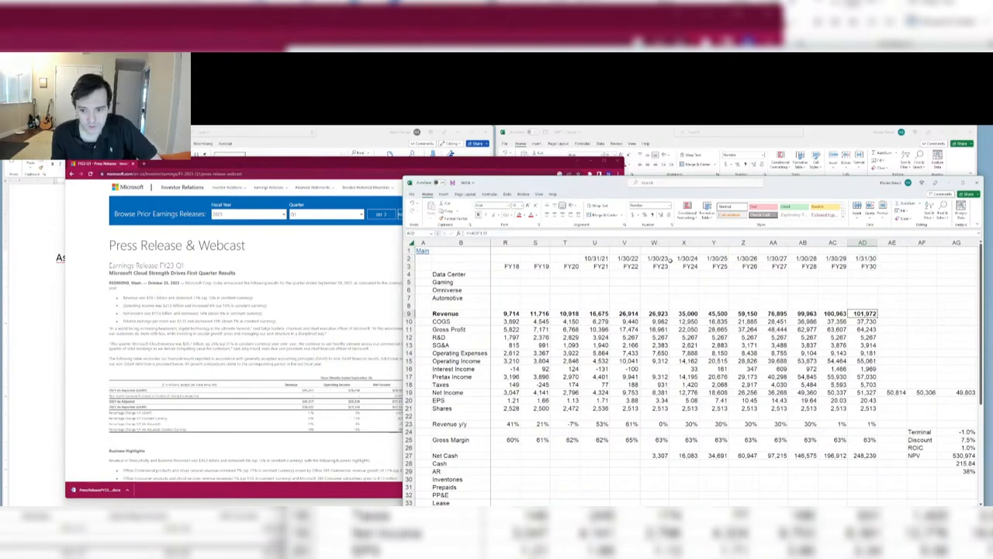
pyautogui.hotkey('ctrl', 'Up')
pyautogui.hotkey('ctrl', 'Up')
pyautogui.hotkey('ctrl', 'Up')
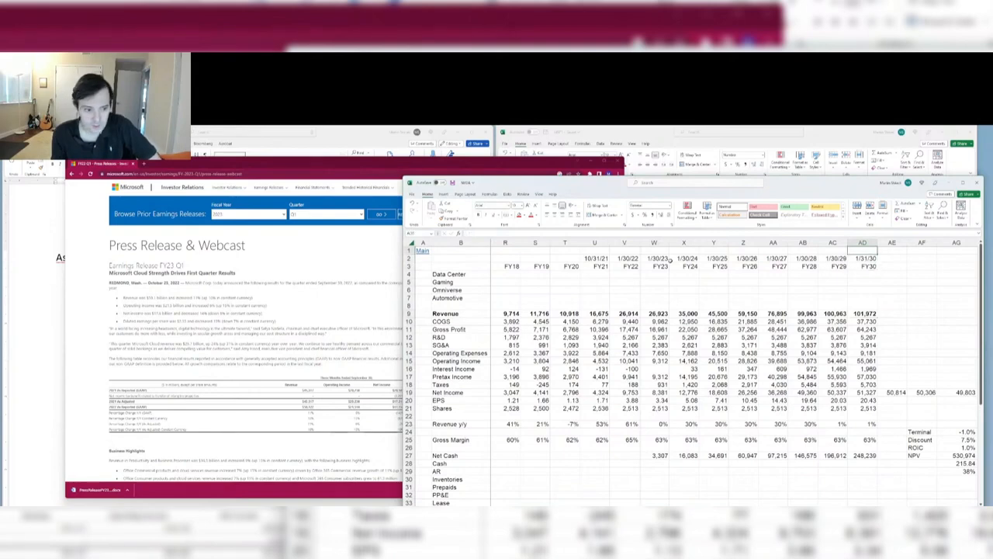
pyautogui.press('Down')
pyautogui.press('Down')
pyautogui.hotkey('ctrl', 'Down')
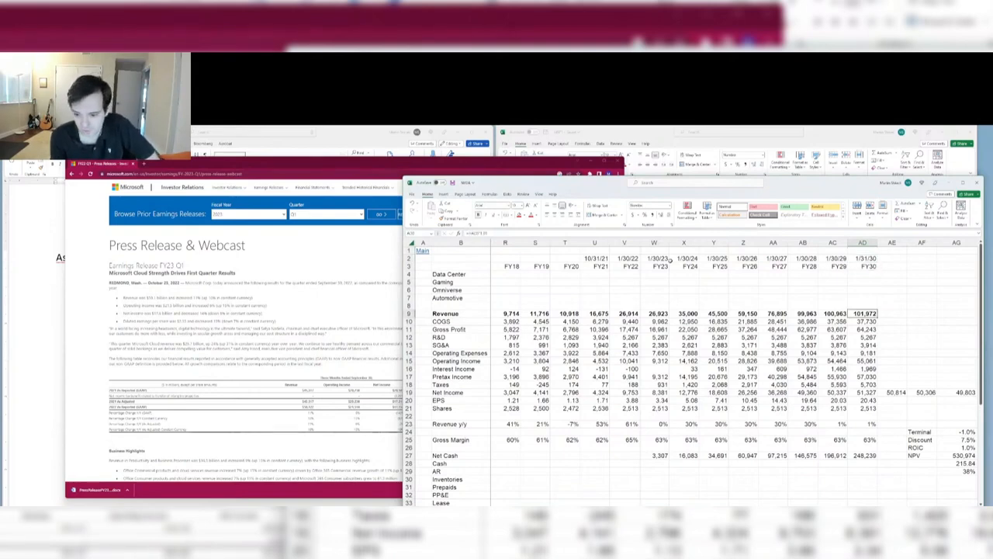
pyautogui.press('Right')
pyautogui.press('Right')
pyautogui.press('Right')
pyautogui.press('Right')
pyautogui.press('Right')
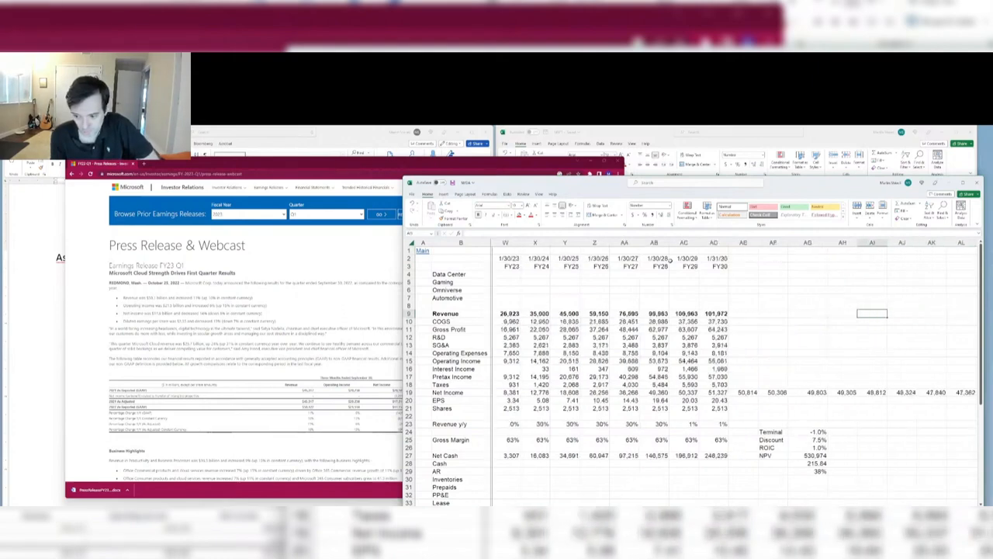
pyautogui.hotkey('ctrl', 'Down')
pyautogui.press('Up')
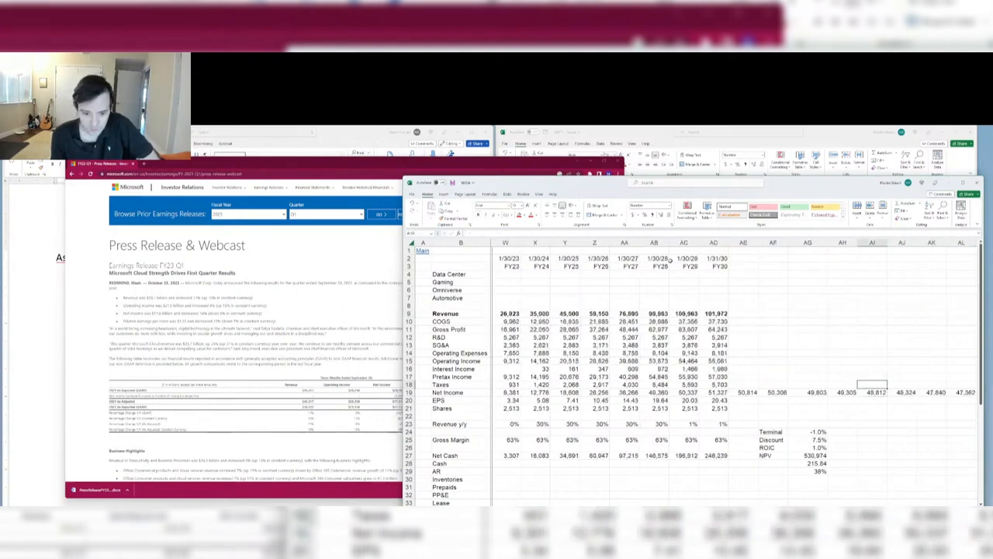
pyautogui.hotkey('ctrl', 'Left')
pyautogui.hotkey('ctrl', 'Up')
pyautogui.hotkey('ctrl', 'Down')
pyautogui.hotkey('ctrl', 'Up')
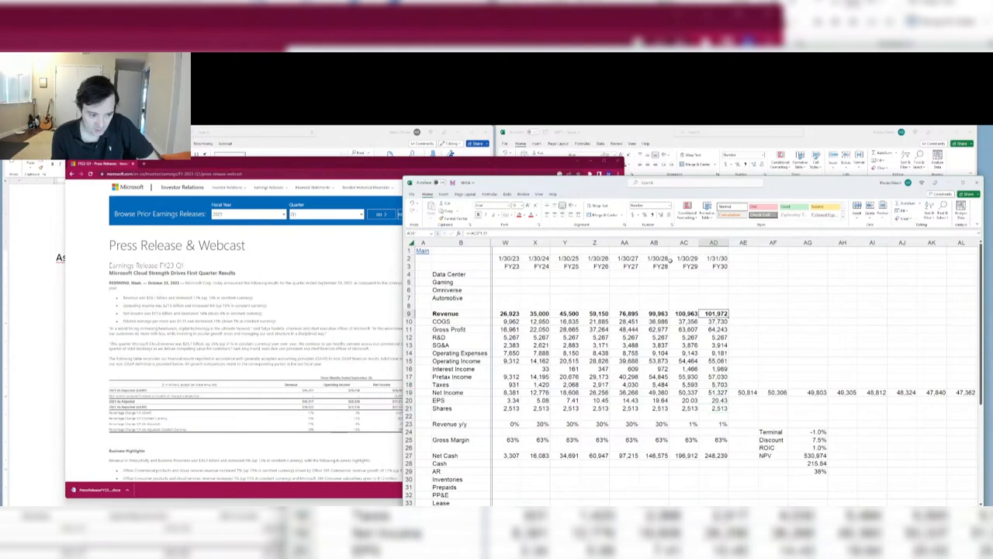
pyautogui.hotkey('ctrl', 'Down')
pyautogui.hotkey('ctrl', 'Up')
pyautogui.hotkey('ctrl', 'Down')
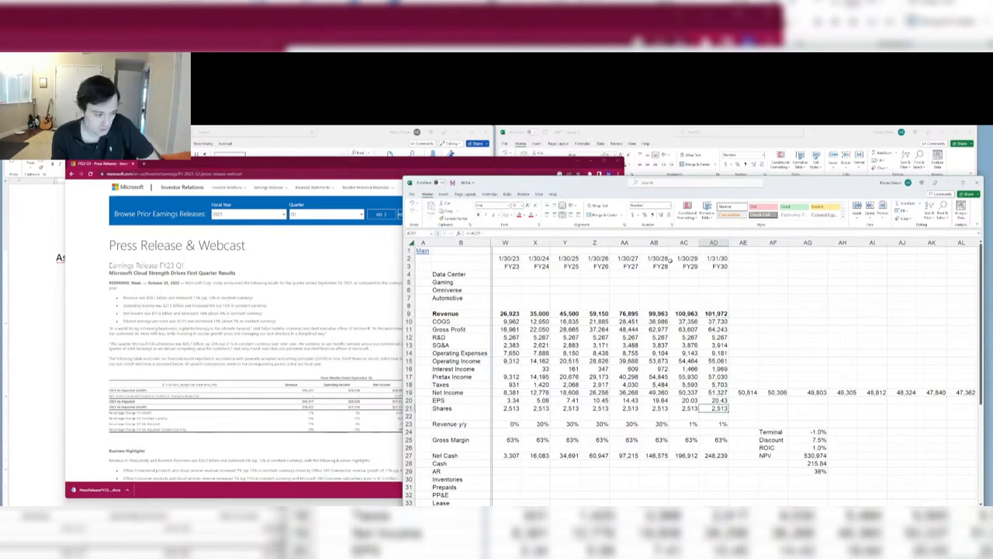
pyautogui.hotkey('ctrl', 'Up')
pyautogui.hotkey('ctrl', 'Down')
pyautogui.hotkey('ctrl', 'Up')
pyautogui.hotkey('ctrl', 'Up')
pyautogui.hotkey('ctrl', 'Up')
pyautogui.hotkey('ctrl', 'Up')
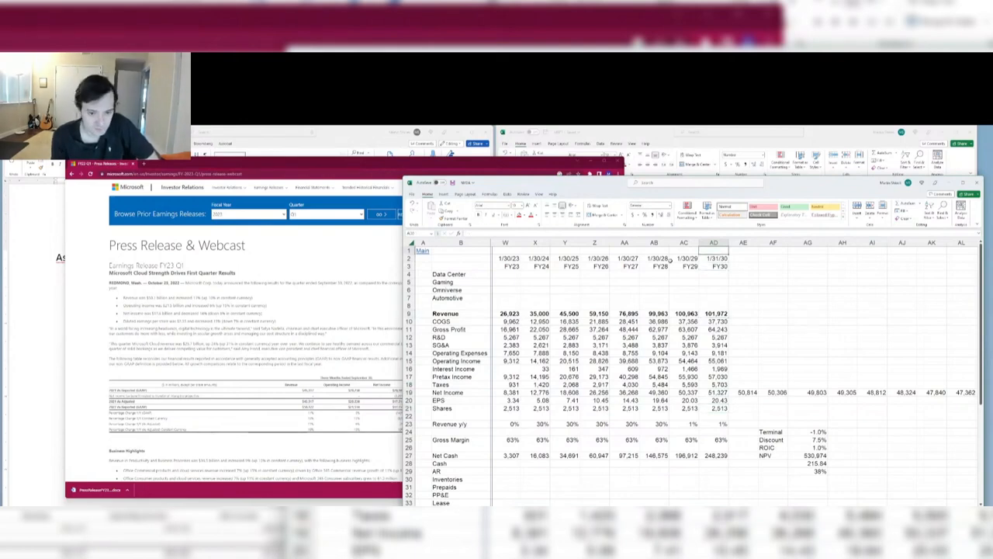
# Review the Terminal, Discount and ROIC assumptions together with the NPV, the per-share value and the percentage below it
pyautogui.press('Down')
pyautogui.press('Right')
pyautogui.press('Right')
pyautogui.hotkey('ctrl', 'Down')
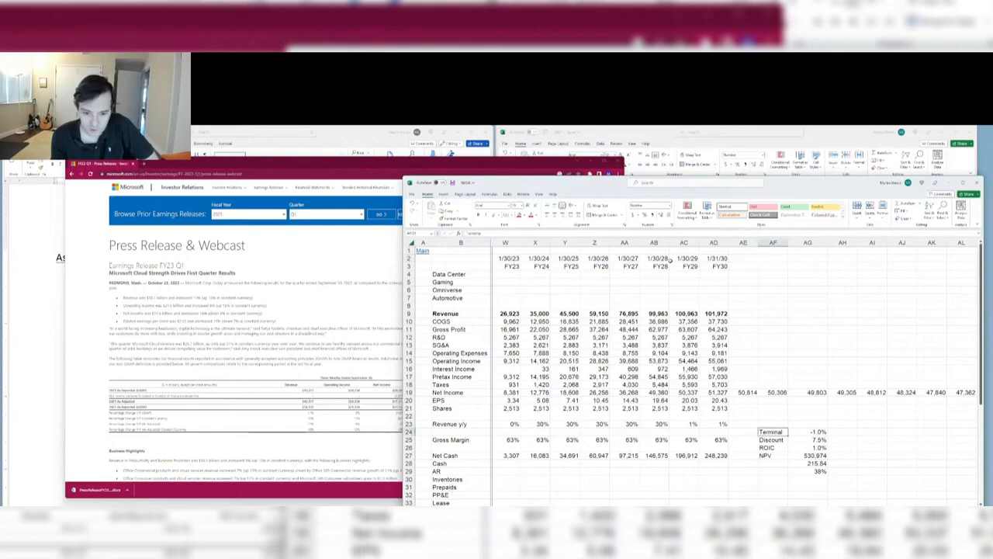
pyautogui.press('Down')
pyautogui.press('Down')
pyautogui.press('Down')
pyautogui.press('Right')
pyautogui.press('Down')
pyautogui.hotkey('ctrl', 'Up')
pyautogui.hotkey('ctrl', 'Up')
pyautogui.hotkey('ctrl', 'Up')
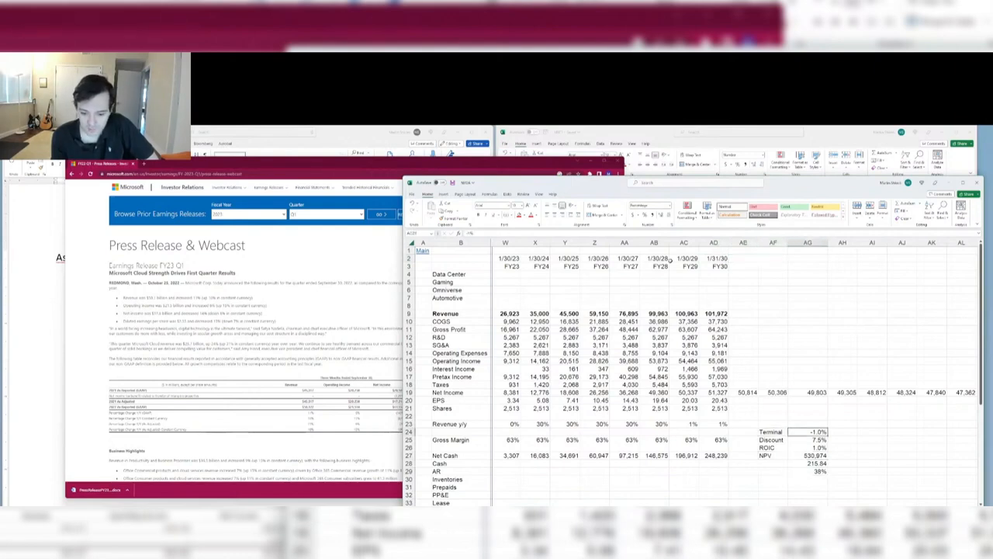
pyautogui.hotkey('ctrl', 'Down')
pyautogui.hotkey('ctrl', 'Down')
pyautogui.hotkey('ctrl', 'Down')
pyautogui.hotkey('ctrl', 'Down')
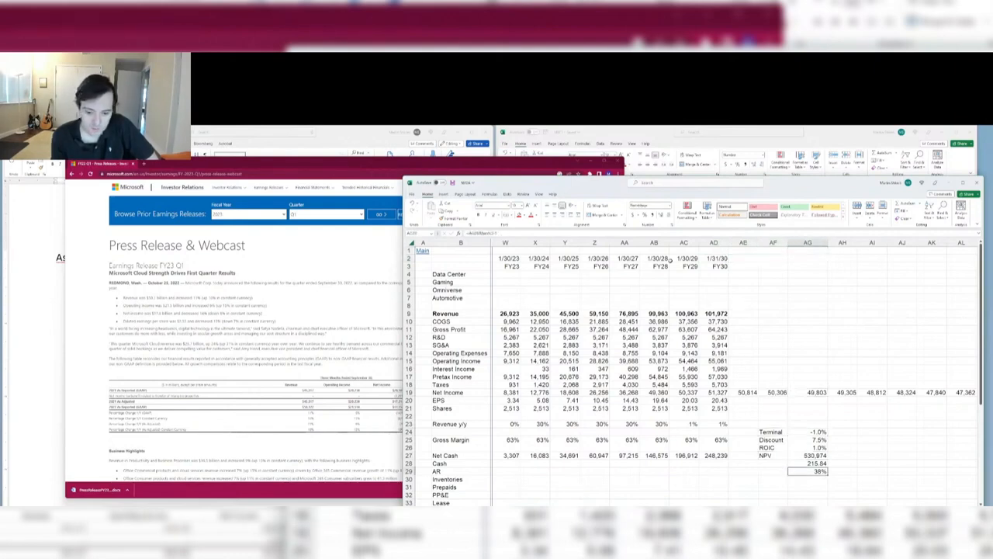
pyautogui.hotkey('ctrl', 'Up')
pyautogui.hotkey('ctrl', 'Up')
pyautogui.hotkey('ctrl', 'Up')
pyautogui.hotkey('ctrl', 'Up')
pyautogui.hotkey('ctrl', 'Down')
pyautogui.hotkey('ctrl', 'Down')
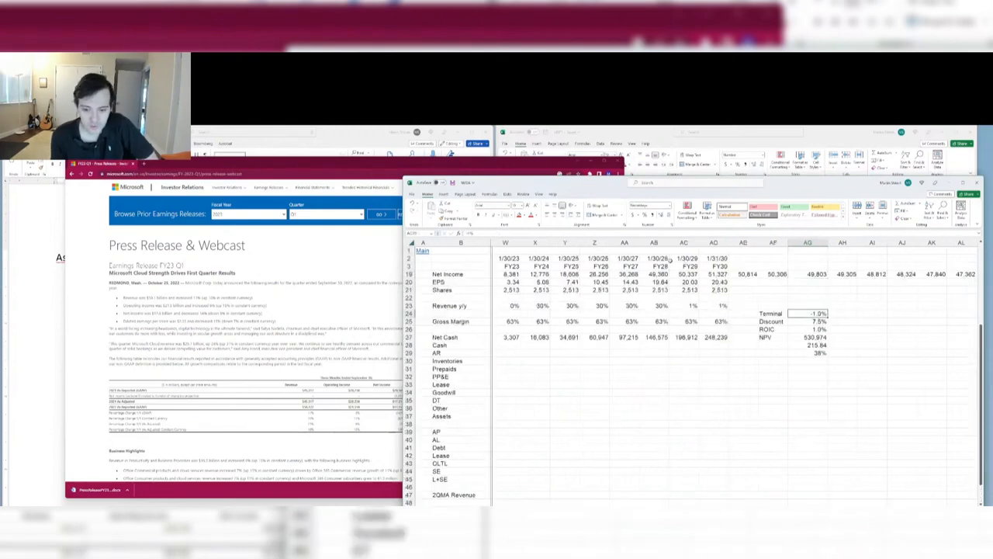
pyautogui.press('Down')
pyautogui.hotkey('ctrl', 'Up')
pyautogui.hotkey('ctrl', 'Up')
pyautogui.hotkey('ctrl', 'Up')
pyautogui.press('Down')
pyautogui.press('Down')
pyautogui.press('Down')
pyautogui.press('Down')
pyautogui.press('Down')
pyautogui.press('Down')
pyautogui.press('Down')
pyautogui.press('Down')
pyautogui.press('Down')
pyautogui.press('Down')
pyautogui.press('Down')
pyautogui.press('Down')
pyautogui.press('Down')
pyautogui.press('Down')
pyautogui.press('Down')
pyautogui.press('Down')
pyautogui.press('Down')
pyautogui.press('Down')
pyautogui.press('Down')
pyautogui.press('Down')
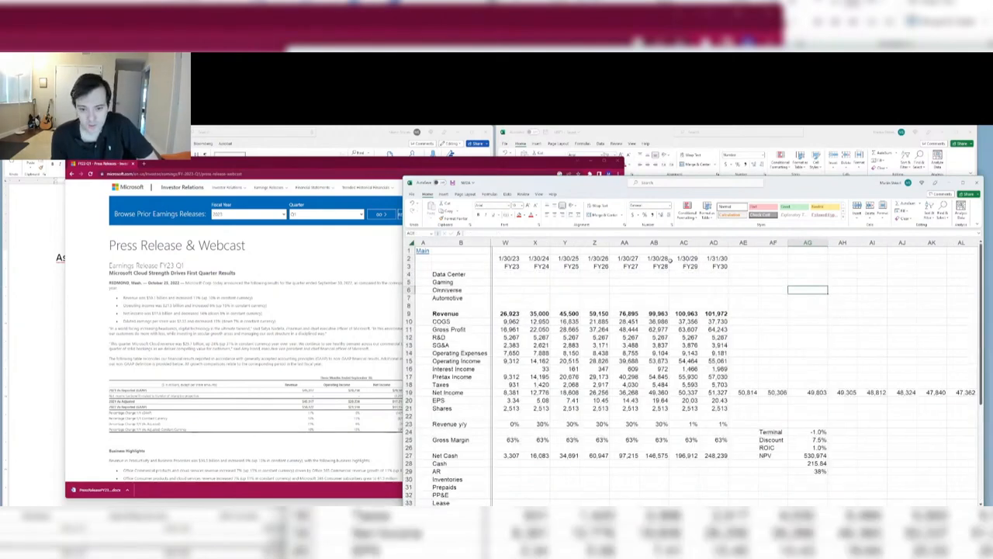
pyautogui.hotkey('ctrl', 'Up')
pyautogui.hotkey('ctrl', 'Up')
pyautogui.hotkey('ctrl', 'Up')
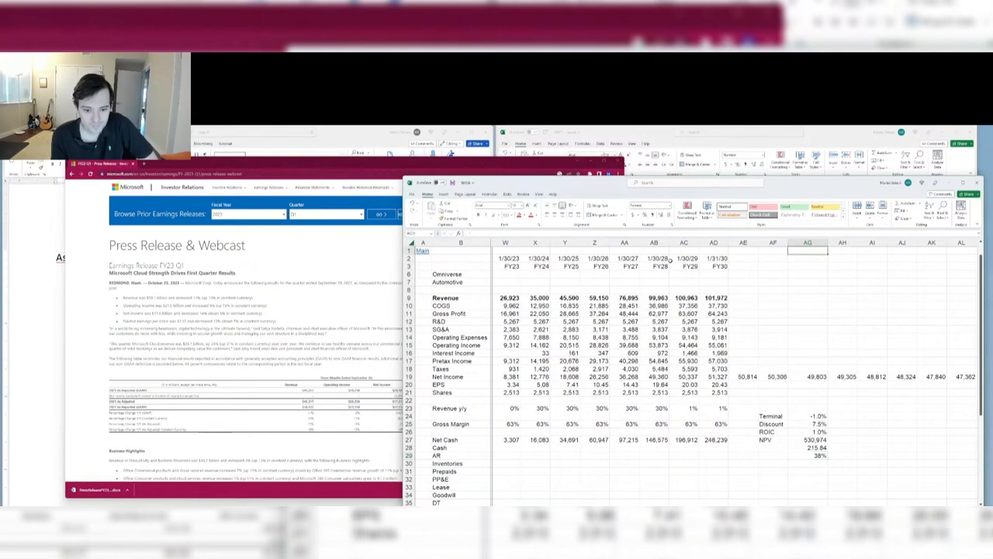
pyautogui.hotkey('ctrl', 'Down')
pyautogui.hotkey('ctrl', 'Down')
pyautogui.hotkey('ctrl', 'Down')
pyautogui.hotkey('ctrl', 'Up')
pyautogui.hotkey('ctrl', 'Up')
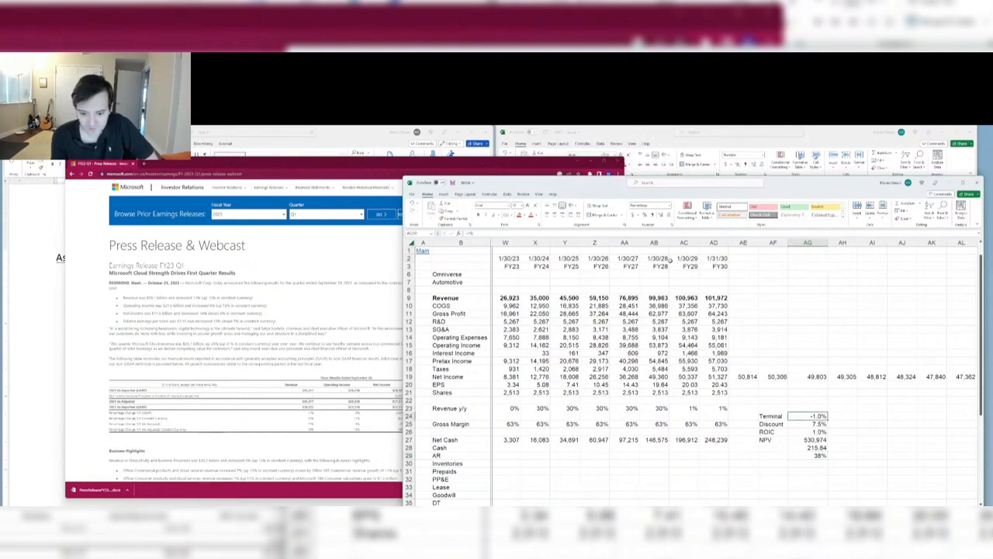
pyautogui.hotkey('ctrl', 'Down')
pyautogui.hotkey('ctrl', 'Down')
pyautogui.press('Left')
pyautogui.press('Left')
pyautogui.press('Left')
pyautogui.press('Left')
pyautogui.press('Left')
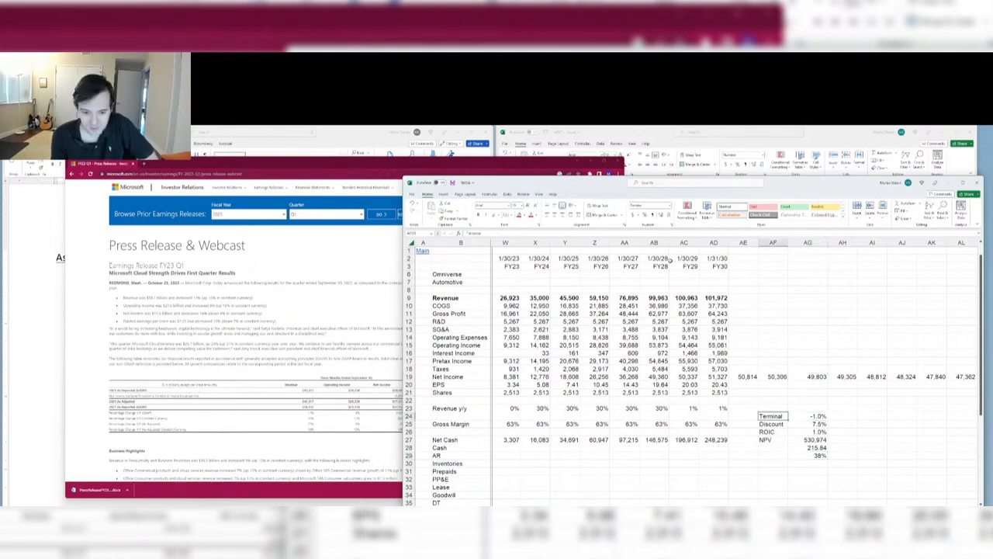
pyautogui.press('Right')
pyautogui.press('Right')
pyautogui.press('Right')
pyautogui.press('Right')
pyautogui.press('Right')
pyautogui.press('Right')
pyautogui.hotkey('ctrl', 'Up')
pyautogui.hotkey('ctrl', 'Up')
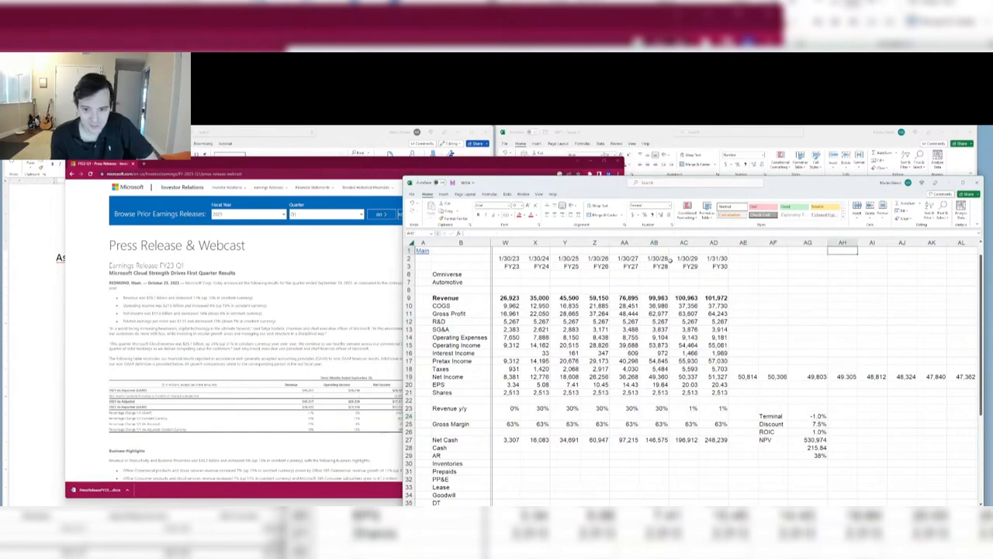
pyautogui.press('Left')
pyautogui.press('Left')
pyautogui.press('Left')
pyautogui.hotkey('ctrl', 'Down')
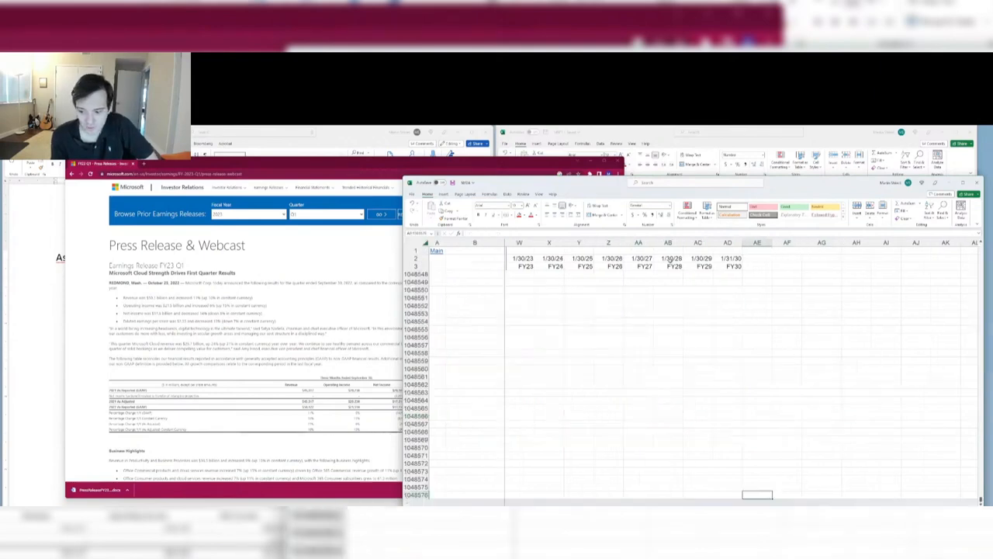
pyautogui.hotkey('ctrl', 'Up')
pyautogui.hotkey('ctrl', 'Up')
pyautogui.press('Down')
pyautogui.press('Down')
pyautogui.press('Down')
pyautogui.press('Down')
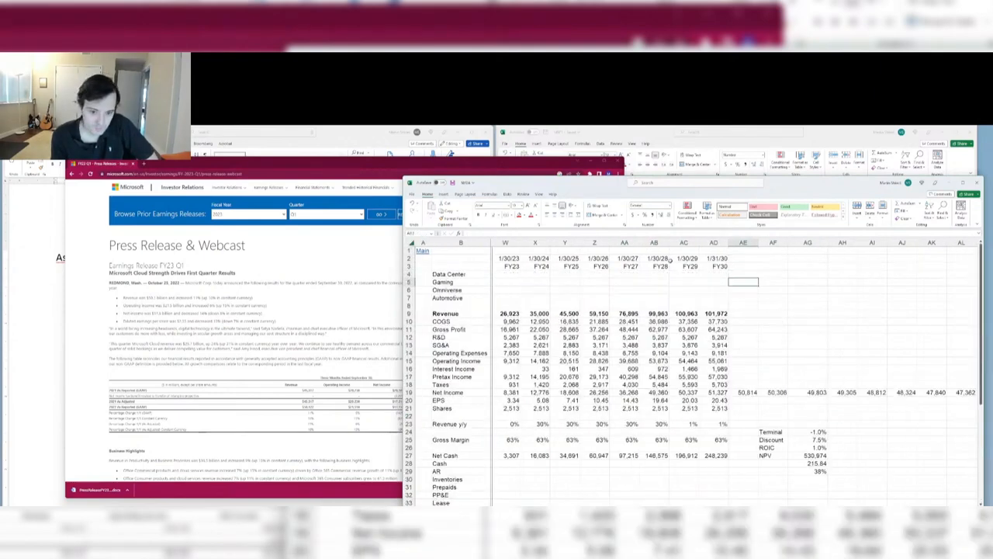
pyautogui.hotkey('ctrl', 'Down')
pyautogui.hotkey('ctrl', 'Up')
pyautogui.hotkey('ctrl', 'Down')
pyautogui.hotkey('ctrl', 'Up')
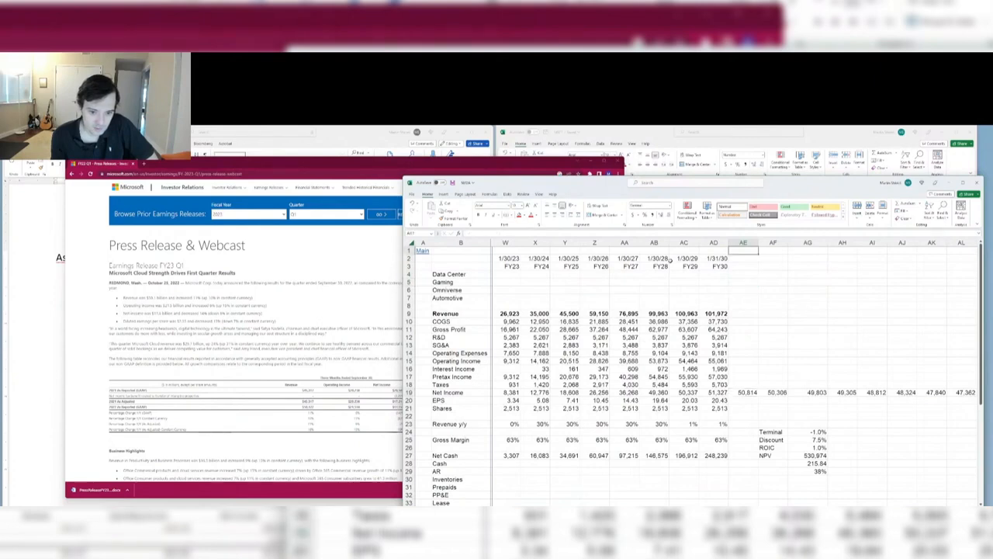
pyautogui.hotkey('ctrl', 'Down')
# Examine the FY30 forecast column from its date and year headings through revenue down to the revenue growth row
pyautogui.press('Left')
pyautogui.hotkey('ctrl', 'Up')
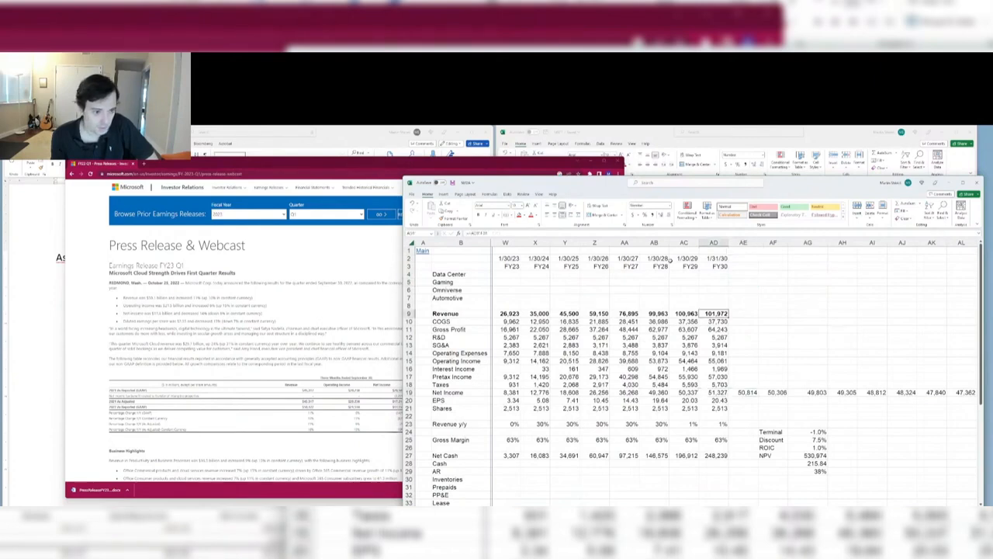
pyautogui.hotkey('ctrl', 'Up')
pyautogui.hotkey('ctrl', 'Up')
pyautogui.hotkey('ctrl', 'Up')
pyautogui.press('Down')
pyautogui.press('Down')
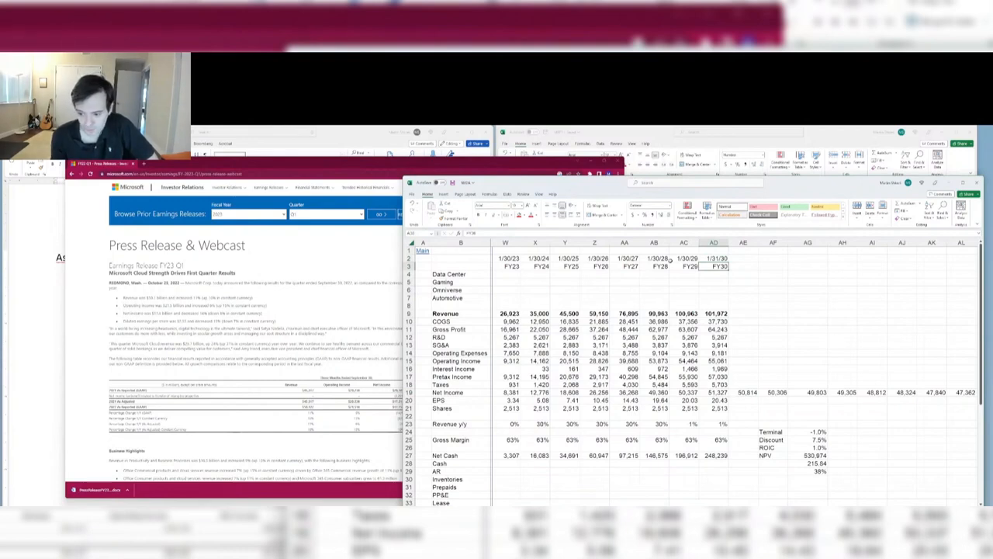
pyautogui.press('Down')
pyautogui.press('Down')
pyautogui.press('Down')
pyautogui.press('Down')
pyautogui.press('Down')
pyautogui.press('Down')
pyautogui.press('Down')
pyautogui.press('Down')
pyautogui.press('Down')
pyautogui.press('Down')
pyautogui.press('Down')
pyautogui.press('Down')
pyautogui.press('Down')
pyautogui.press('Down')
pyautogui.press('Down')
pyautogui.press('Down')
pyautogui.press('Down')
pyautogui.press('Down')
pyautogui.press('Down')
pyautogui.press('Down')
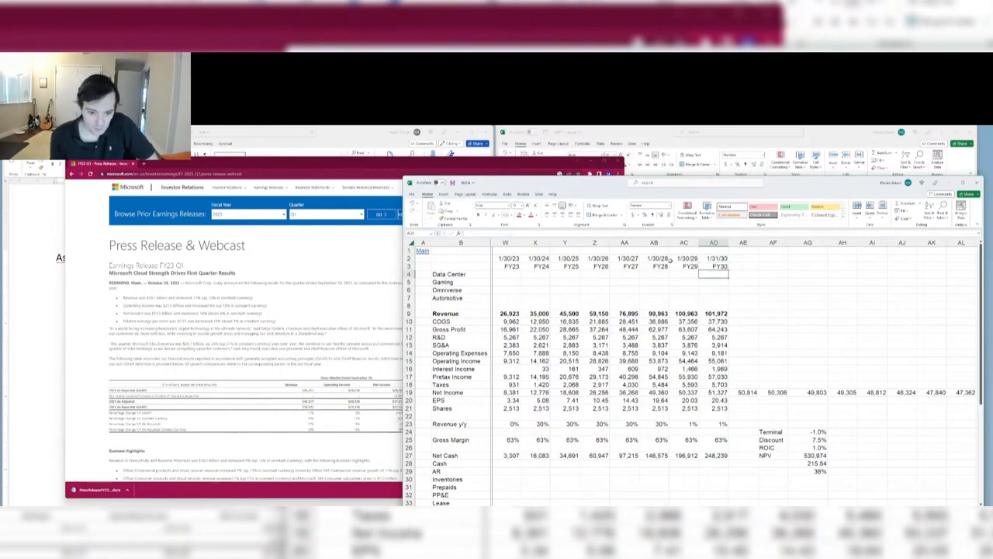
# Review the yearly revenue growth and gross margin percentages, going back to FY18 and forward again past FY30
pyautogui.press('Left')
pyautogui.press('Left')
pyautogui.press('Left')
pyautogui.press('Left')
pyautogui.press('Left')
pyautogui.press('Left')
pyautogui.press('Left')
pyautogui.press('Left')
pyautogui.press('Left')
pyautogui.press('Left')
pyautogui.press('Left')
pyautogui.press('Left')
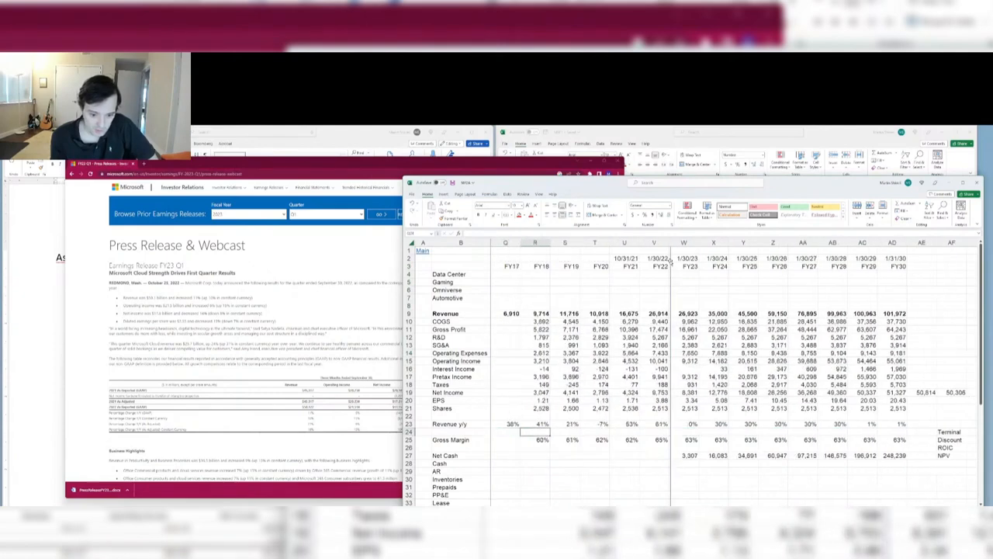
pyautogui.press('Right')
pyautogui.press('Right')
pyautogui.press('Right')
pyautogui.press('Right')
pyautogui.press('Right')
pyautogui.press('Right')
pyautogui.press('Right')
pyautogui.press('Right')
pyautogui.press('Right')
pyautogui.press('Right')
pyautogui.press('Right')
pyautogui.press('Right')
pyautogui.press('Right')
pyautogui.press('Right')
pyautogui.press('Right')
pyautogui.press('Right')
pyautogui.press('Right')
pyautogui.press('Right')
pyautogui.press('Right')
pyautogui.press('Right')
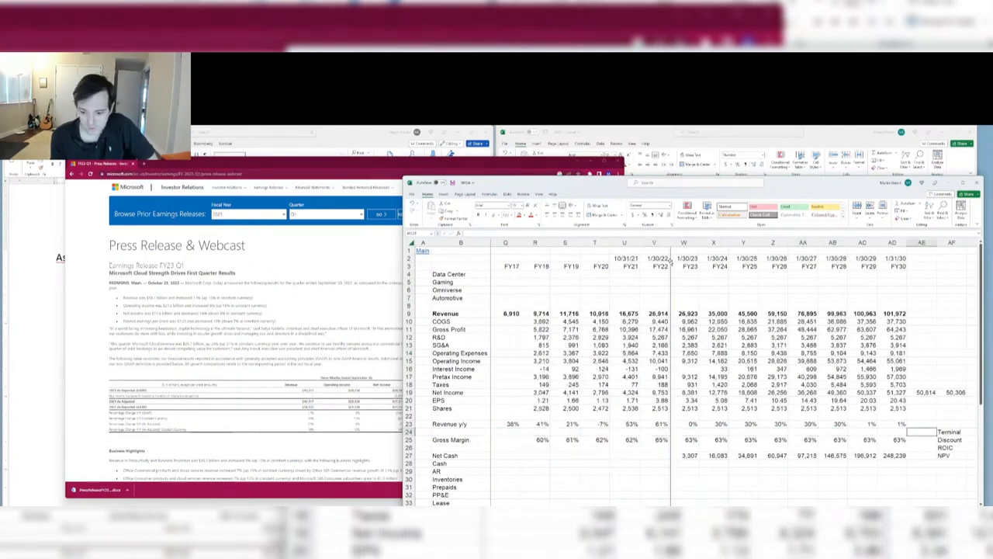
# Compare the growth and margin percentages of the forecast years with the Terminal, Discount and ROIC assumptions beside them
pyautogui.press('Left')
pyautogui.press('Left')
pyautogui.press('Left')
pyautogui.press('Left')
pyautogui.press('Left')
pyautogui.press('Left')
pyautogui.press('Left')
pyautogui.press('Left')
pyautogui.press('Left')
pyautogui.press('Left')
pyautogui.press('Left')
pyautogui.press('Left')
pyautogui.press('Left')
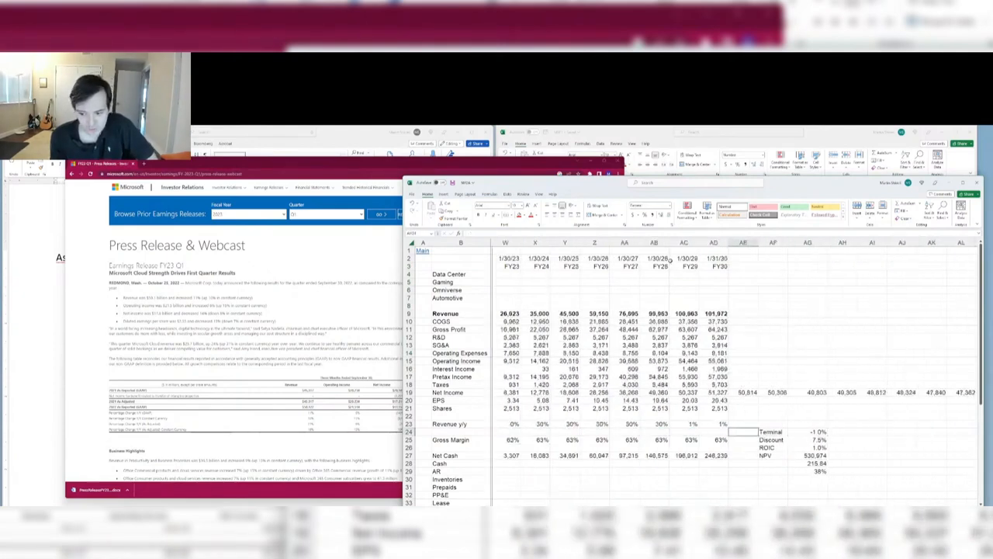
pyautogui.press('Right')
pyautogui.press('Right')
pyautogui.press('Right')
pyautogui.press('Right')
pyautogui.press('Right')
pyautogui.press('Right')
pyautogui.press('Right')
pyautogui.press('Right')
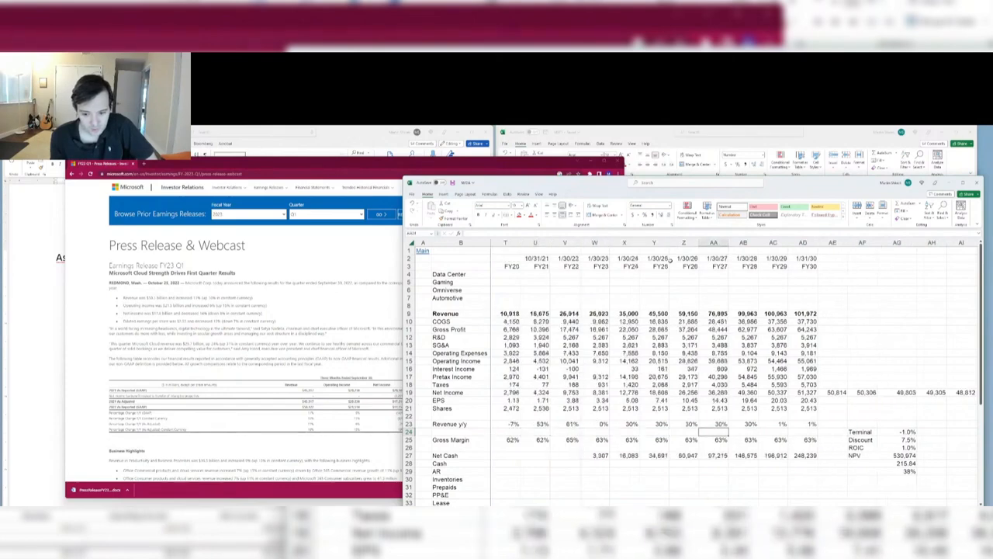
# Check the extended net income projection in column AG together with the Terminal rate and NPV block below it
pyautogui.hotkey('ctrl', 'Up')
pyautogui.hotkey('ctrl', 'Up')
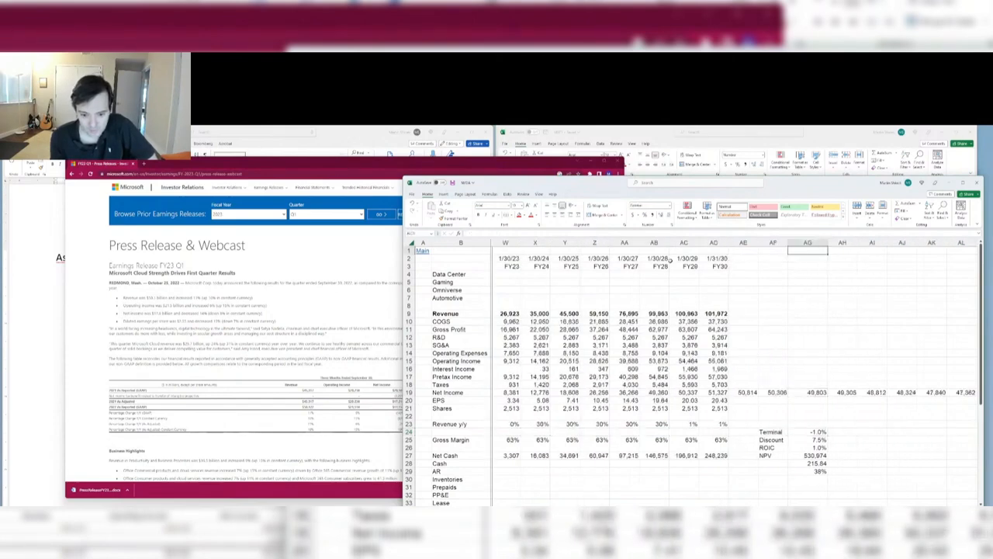
pyautogui.hotkey('ctrl', 'Down')
pyautogui.hotkey('ctrl', 'Down')
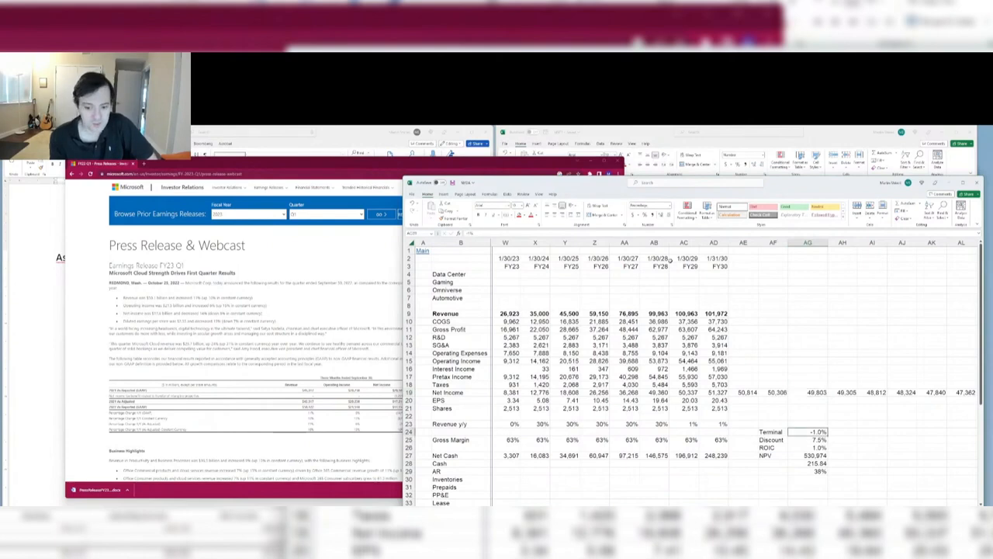
pyautogui.hotkey('ctrl', 'Down')
pyautogui.hotkey('ctrl', 'Up')
pyautogui.hotkey('ctrl', 'Up')
pyautogui.hotkey('ctrl', 'Up')
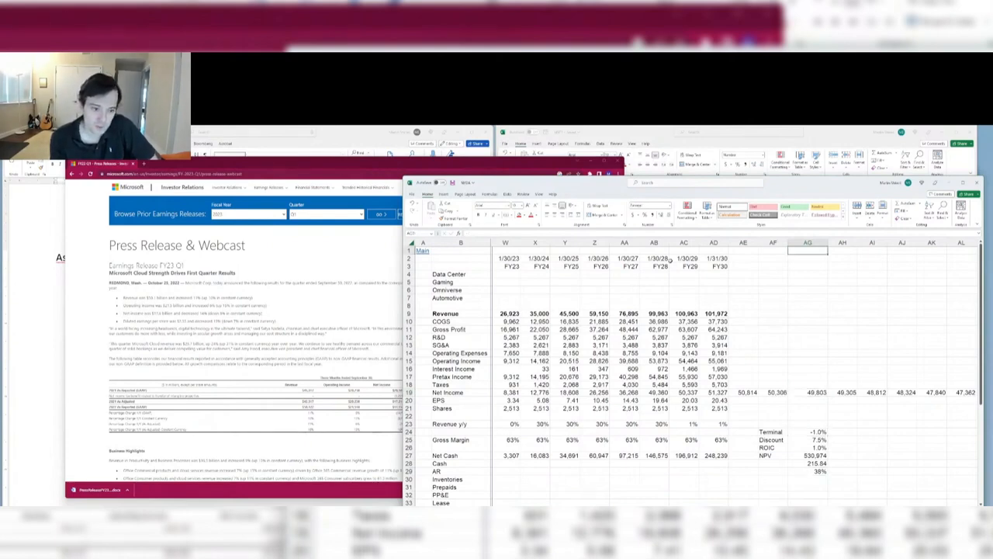
pyautogui.hotkey('ctrl', 'Down')
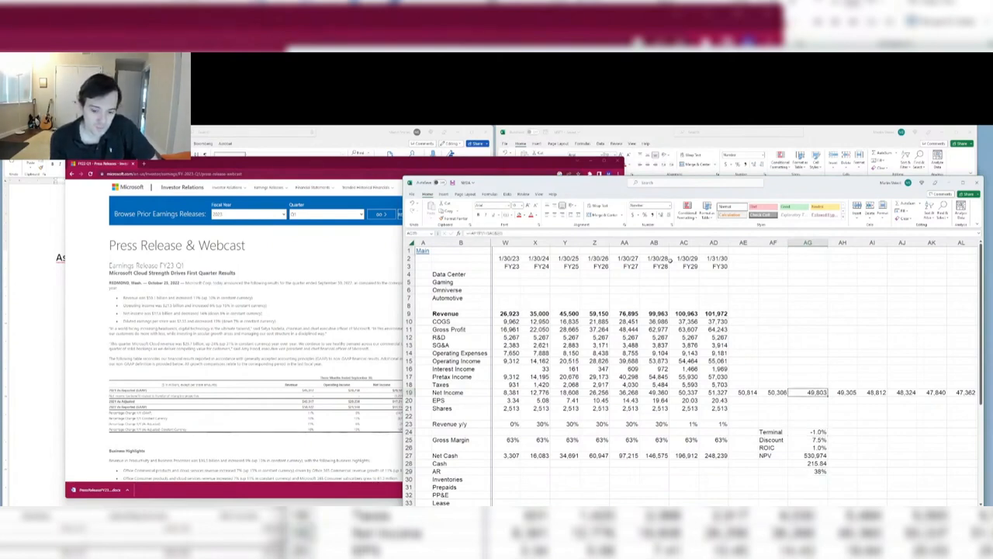
pyautogui.hotkey('ctrl', 'Down')
pyautogui.hotkey('ctrl', 'Up')
pyautogui.hotkey('ctrl', 'Up')
pyautogui.hotkey('ctrl', 'Down')
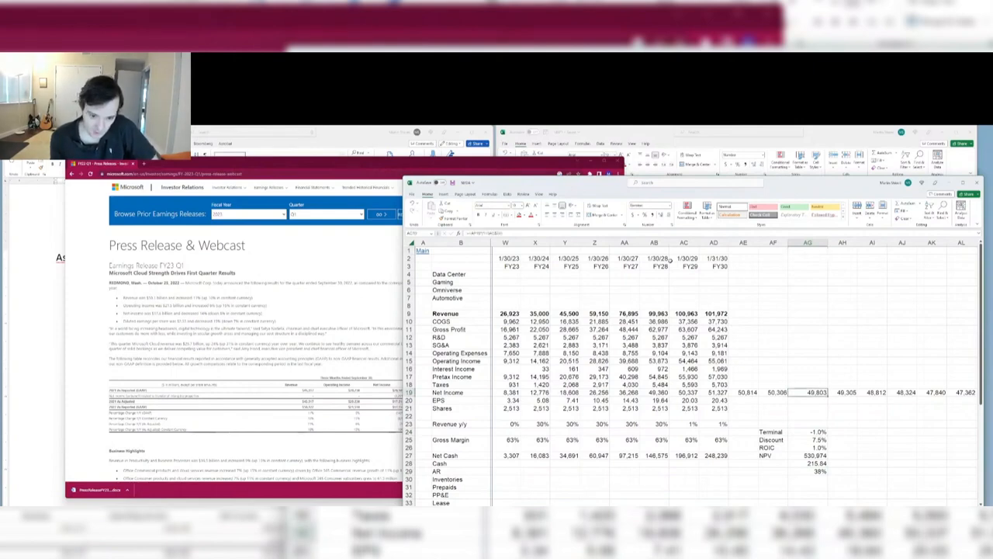
pyautogui.hotkey('ctrl', 'Up')
pyautogui.hotkey('ctrl', 'Down')
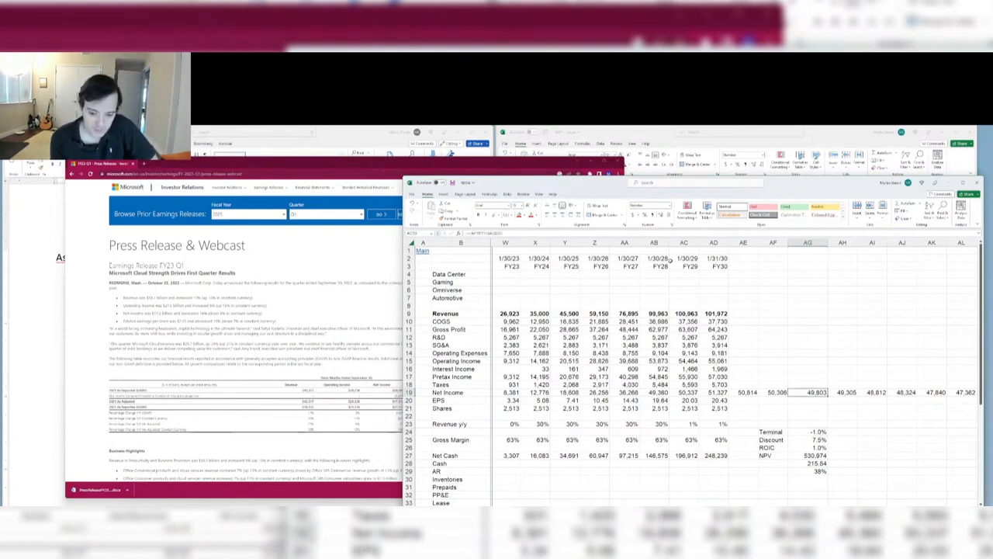
# Examine the Operating Expenses row from FY21 through the FY30 forecast against the date and fiscal year headings
pyautogui.press('Left')
pyautogui.press('Left')
pyautogui.press('Left')
pyautogui.press('Left')
pyautogui.press('Left')
pyautogui.hotkey('ctrl', 'Up')
pyautogui.hotkey('ctrl', 'Up')
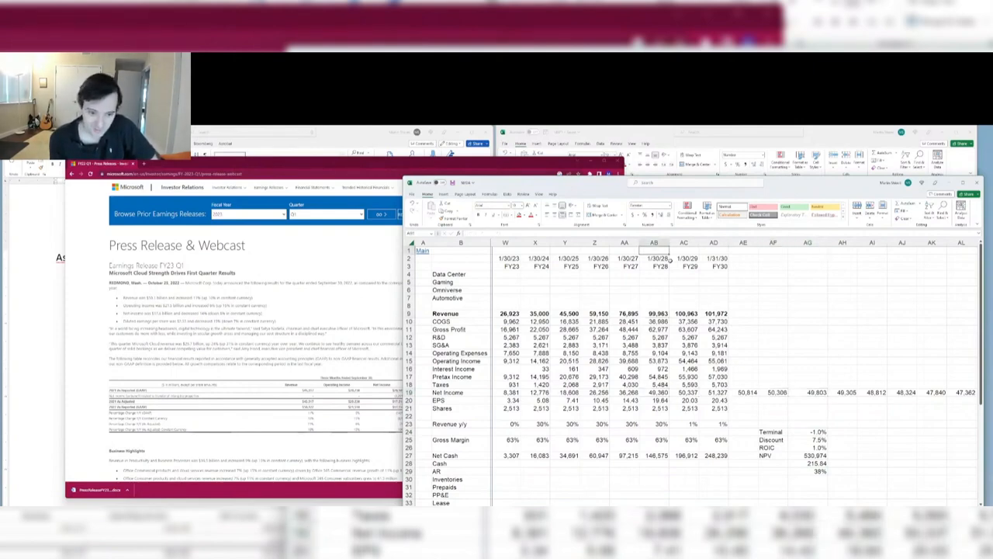
pyautogui.press('Left')
pyautogui.press('Left')
pyautogui.press('Left')
pyautogui.press('Left')
pyautogui.press('Left')
pyautogui.press('Left')
pyautogui.press('Left')
pyautogui.press('Down')
pyautogui.press('Down')
pyautogui.press('Down')
pyautogui.press('Down')
pyautogui.press('Down')
pyautogui.press('Down')
pyautogui.press('Down')
pyautogui.press('Down')
pyautogui.press('Down')
pyautogui.press('Down')
pyautogui.press('Down')
pyautogui.press('Down')
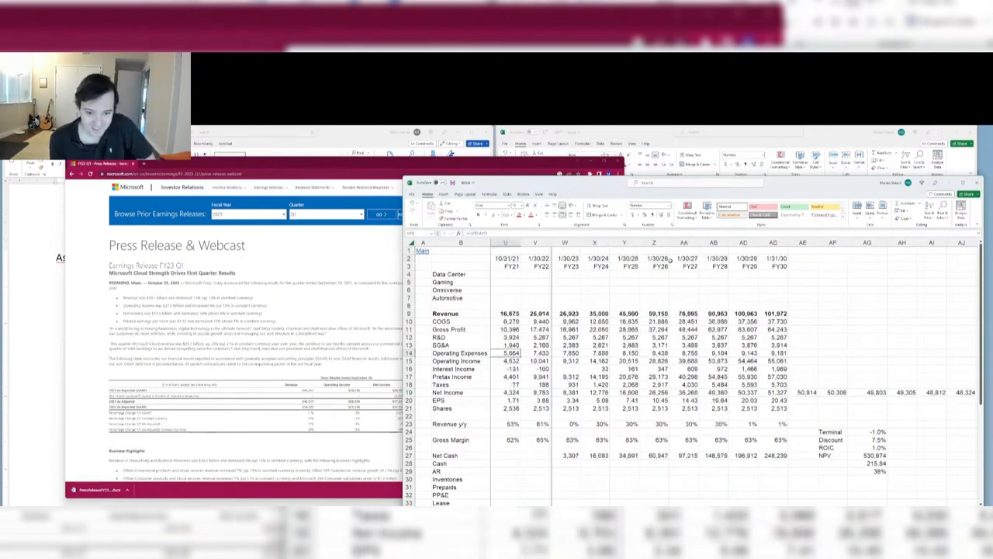
pyautogui.press('Right')
pyautogui.hotkey('ctrl', 'Right')
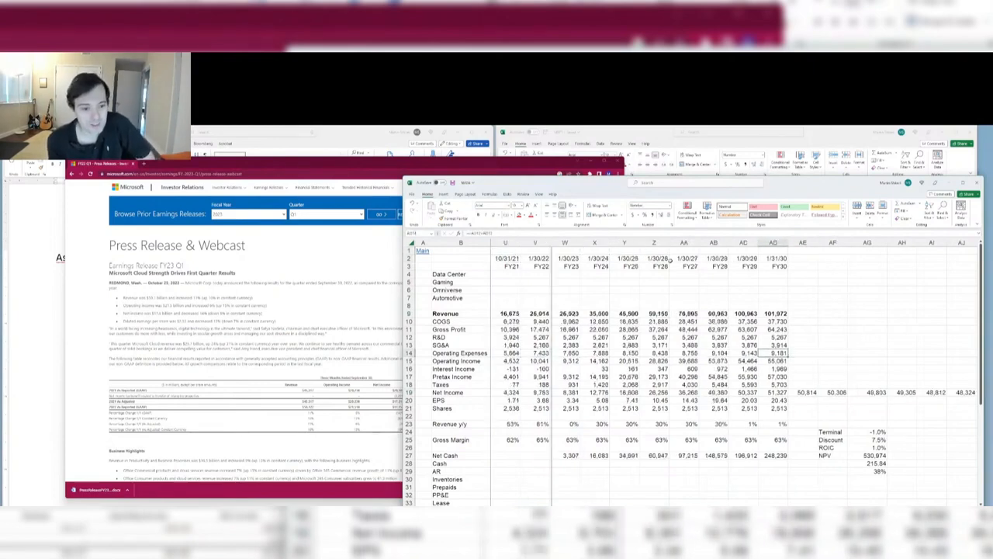
pyautogui.hotkey('ctrl', 'Up')
pyautogui.hotkey('ctrl', 'Up')
pyautogui.hotkey('ctrl', 'Up')
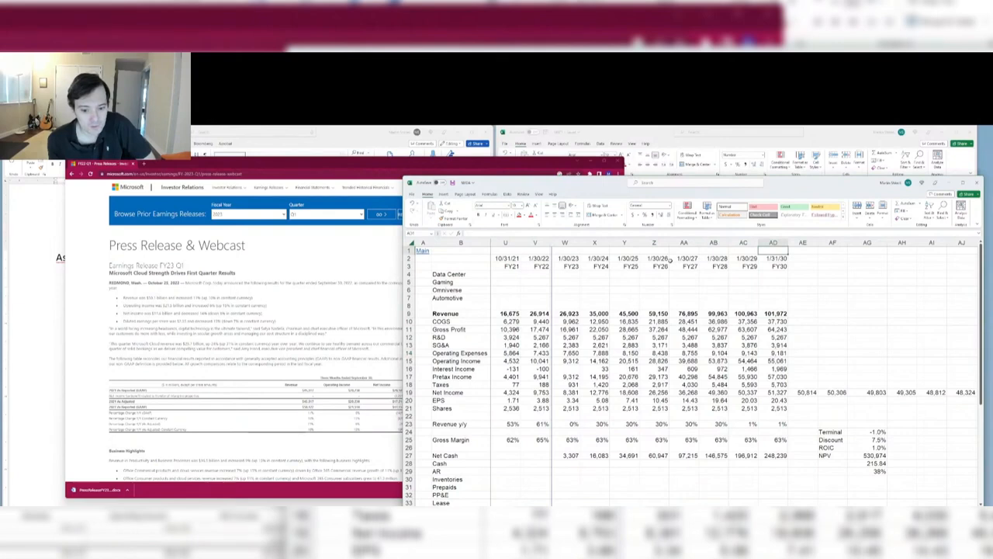